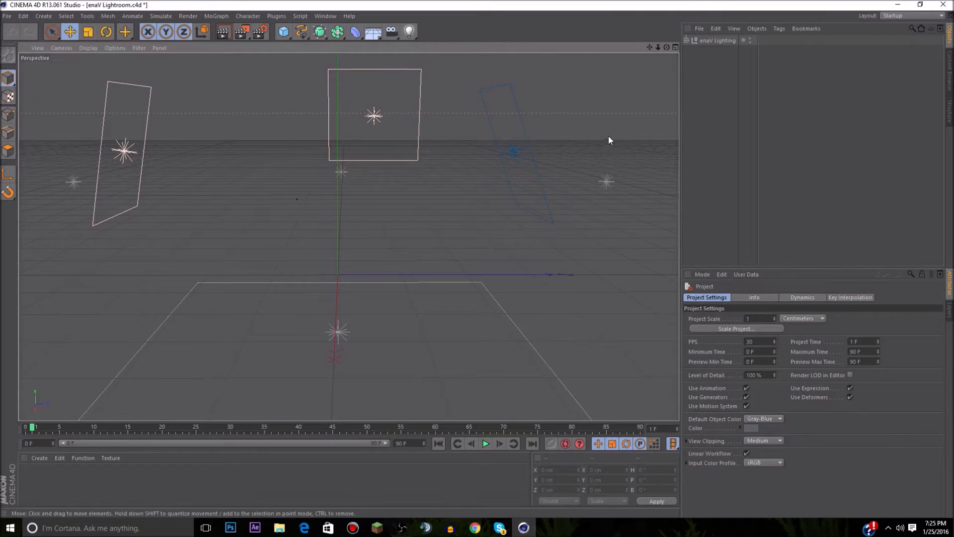
Step: Import the fmr 5.0 (avo) – Allegiant rig from the allegiant pack folder into the light room scene
{"action": "left_click", "coordinate": [919, 4]}
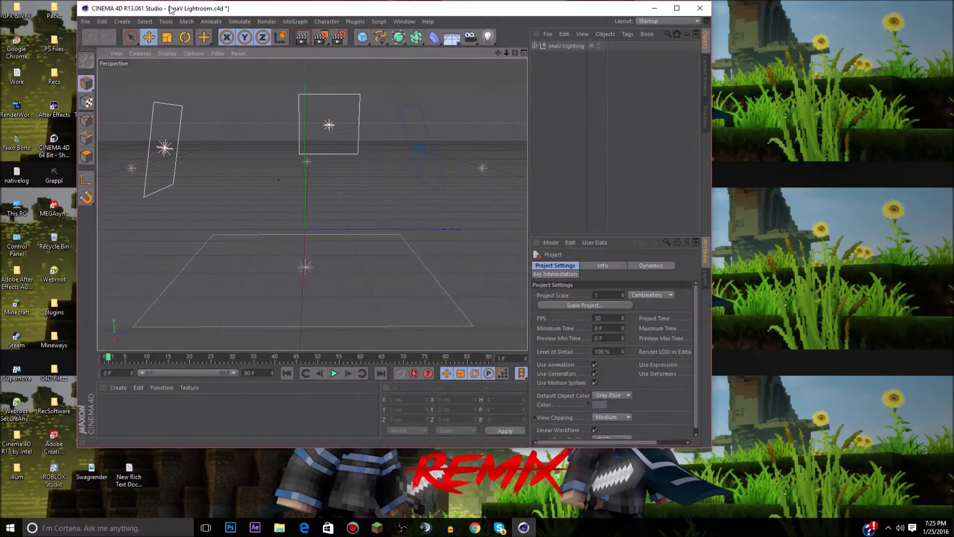
{"action": "left_click_drag", "start_coordinate": [169, 9], "coordinate": [319, 29]}
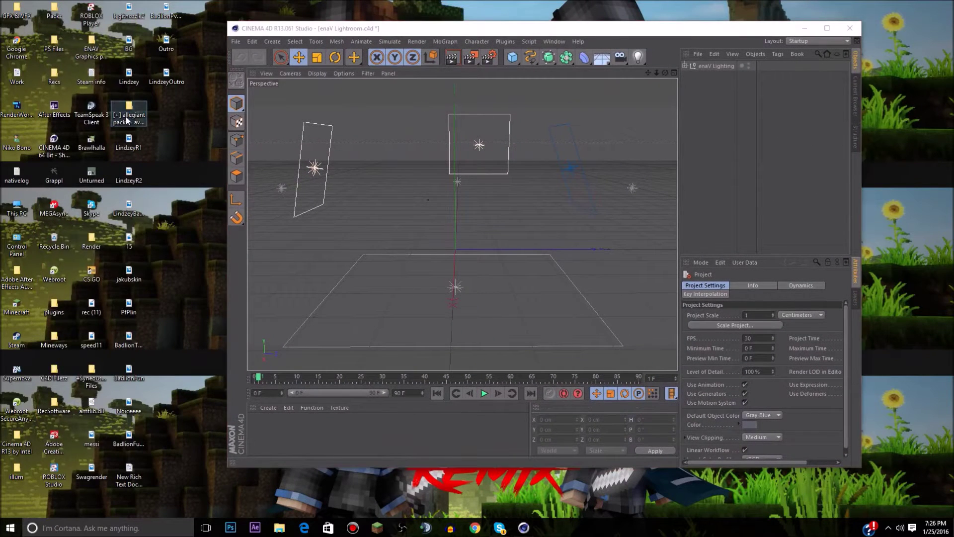
{"action": "double_click", "coordinate": [128, 119]}
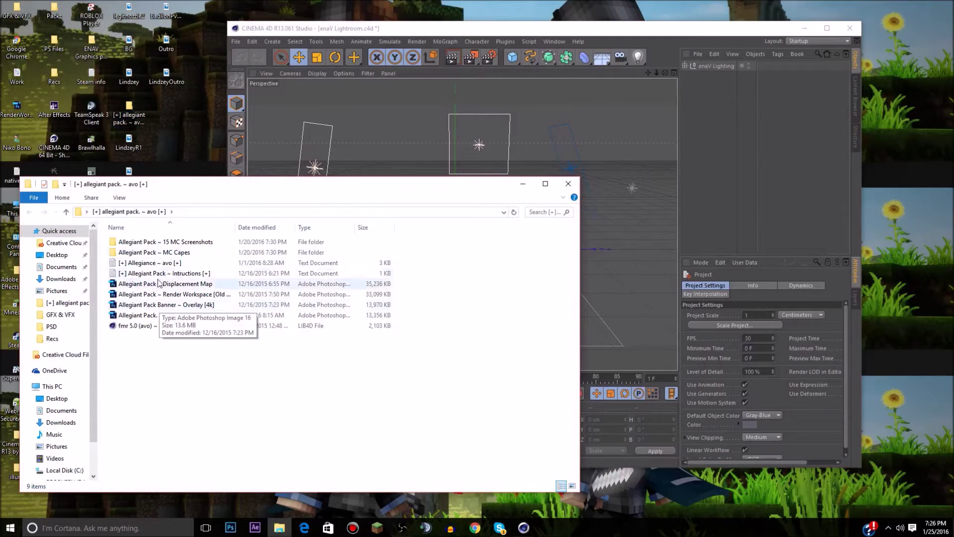
{"action": "left_click_drag", "start_coordinate": [164, 325], "coordinate": [529, 144]}
{"action": "left_click", "coordinate": [568, 184]}
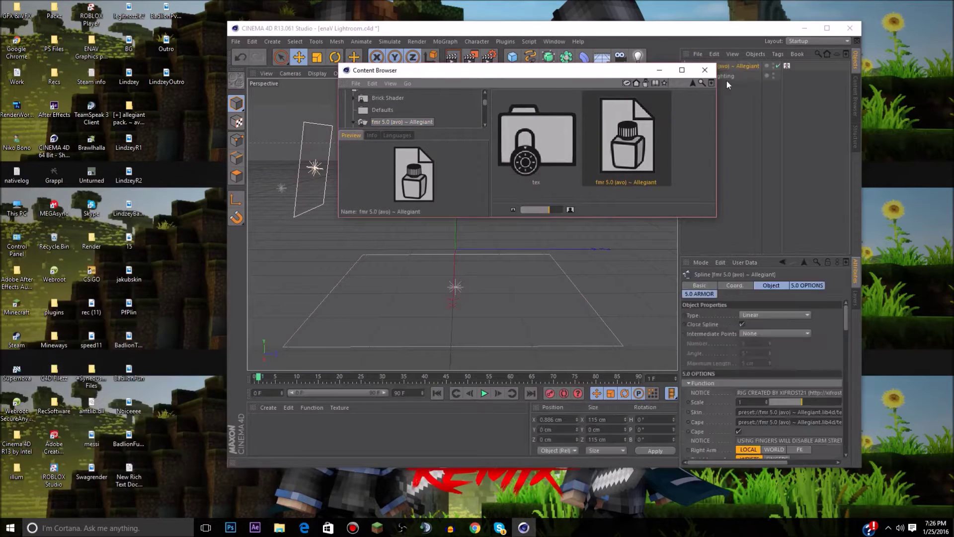
{"action": "left_click", "coordinate": [705, 70]}
Step: Examine the imported character rig from the front, framing it from head to feet
{"action": "scroll", "coordinate": [422, 194], "scroll_direction": "up", "scroll_amount": 2}
{"action": "scroll", "coordinate": [411, 171], "scroll_direction": "up", "scroll_amount": 5}
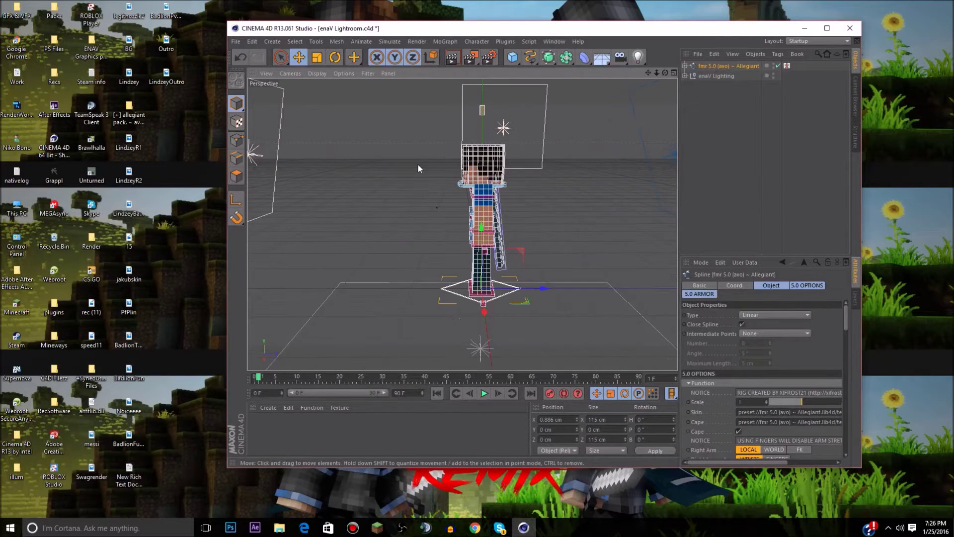
{"action": "left_click_drag", "start_coordinate": [665, 73], "coordinate": [690, 164]}
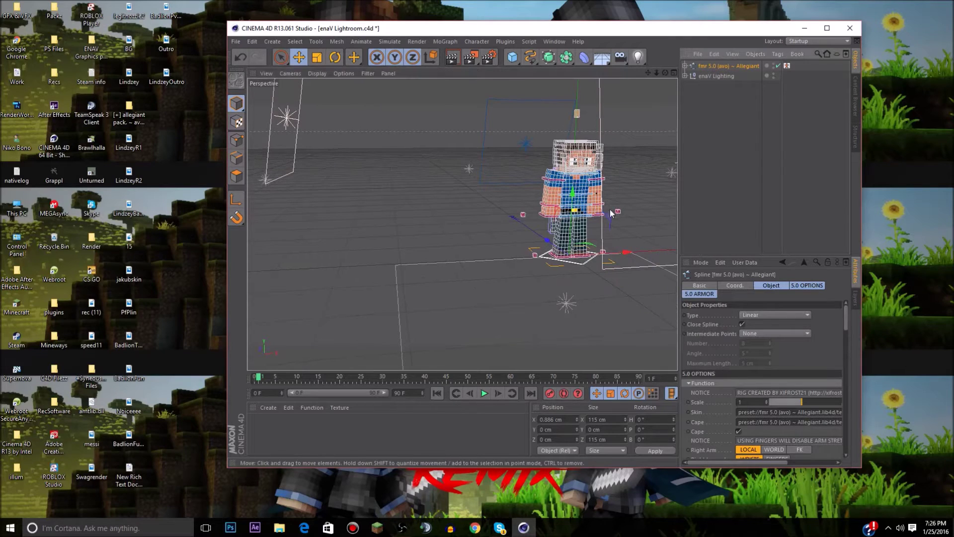
{"action": "scroll", "coordinate": [646, 162], "scroll_direction": "up", "scroll_amount": 5}
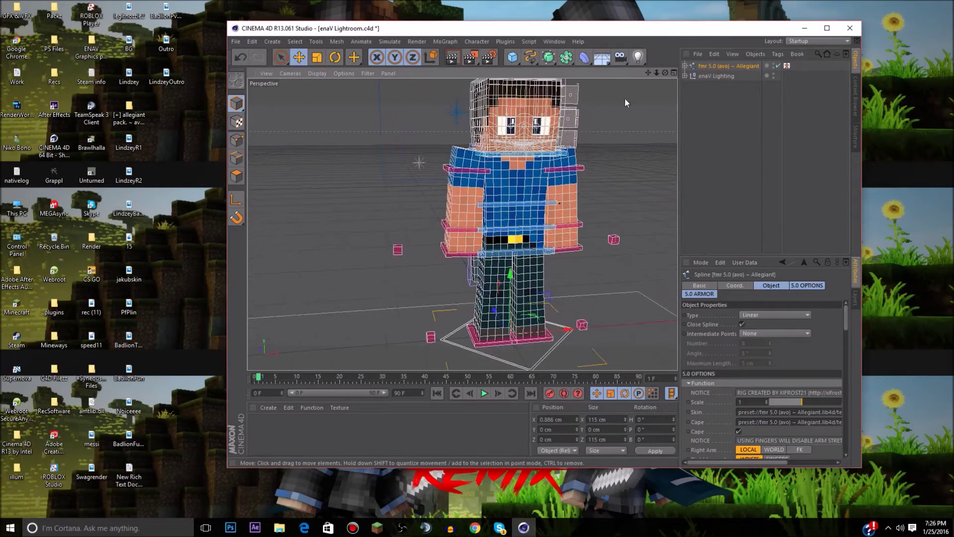
{"action": "left_click", "coordinate": [827, 28]}
{"action": "scroll", "coordinate": [615, 130], "scroll_direction": "down", "scroll_amount": 3}
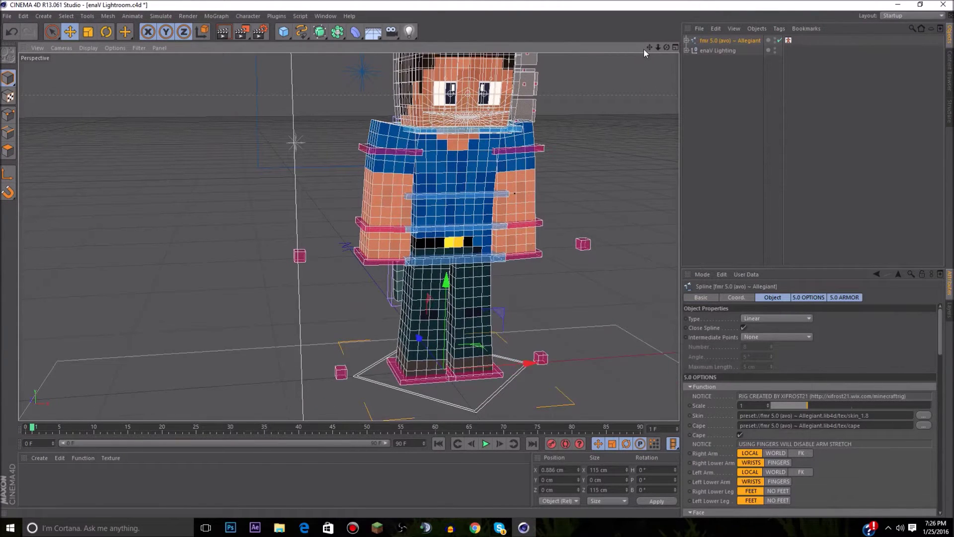
{"action": "left_click_drag", "start_coordinate": [645, 49], "coordinate": [561, 24]}
{"action": "scroll", "coordinate": [625, 82], "scroll_direction": "down", "scroll_amount": 1}
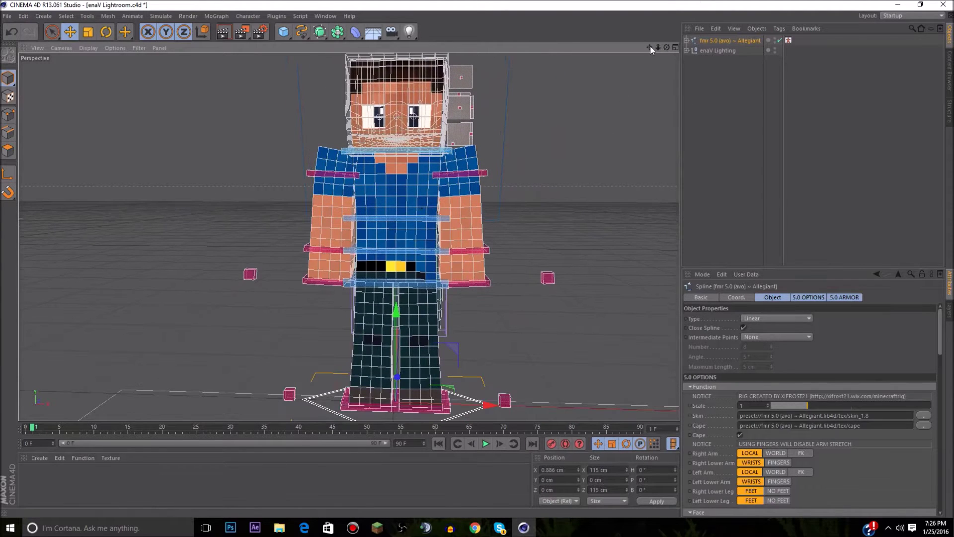
{"action": "left_click_drag", "start_coordinate": [650, 48], "coordinate": [640, 62]}
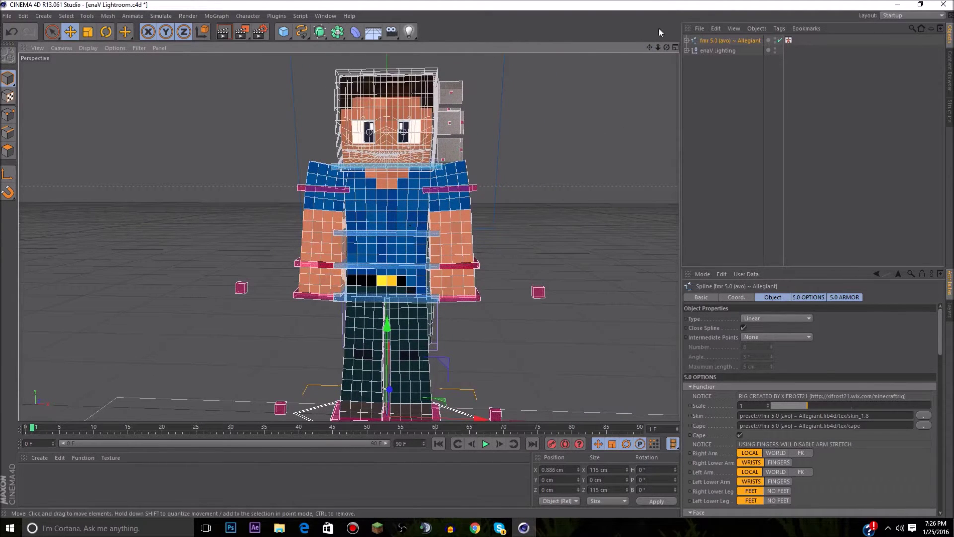
{"action": "mouse_move", "coordinate": [649, 46]}
{"action": "left_mouse_down"}
{"action": "mouse_move", "coordinate": [655, 40]}
{"action": "mouse_move", "coordinate": [647, 47]}
{"action": "left_mouse_up"}
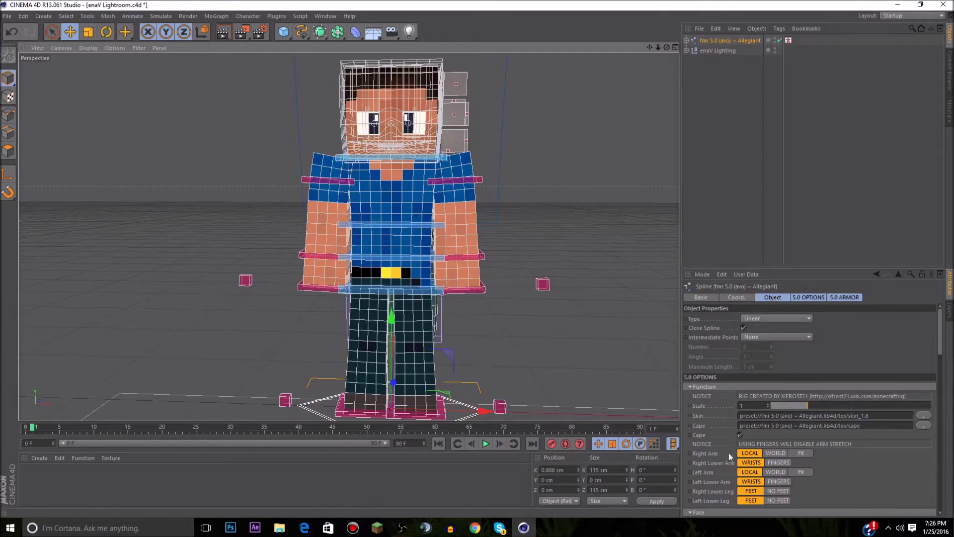
Step: Disable the rig's Cape and its Hat/Second Layer
{"action": "left_click", "coordinate": [740, 435]}
{"action": "scroll", "coordinate": [711, 443], "scroll_direction": "down", "scroll_amount": 3}
{"action": "scroll", "coordinate": [708, 446], "scroll_direction": "down", "scroll_amount": 3}
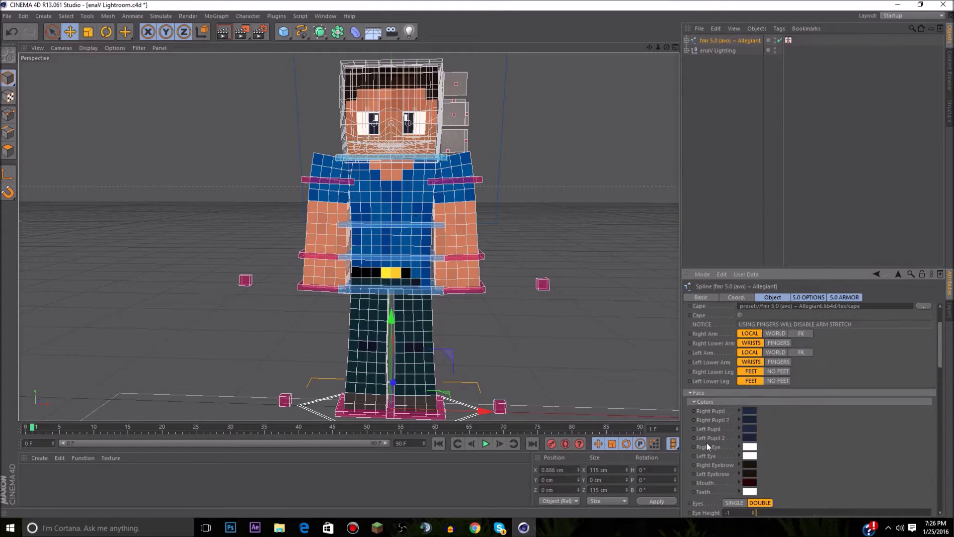
{"action": "scroll", "coordinate": [719, 425], "scroll_direction": "down", "scroll_amount": 9}
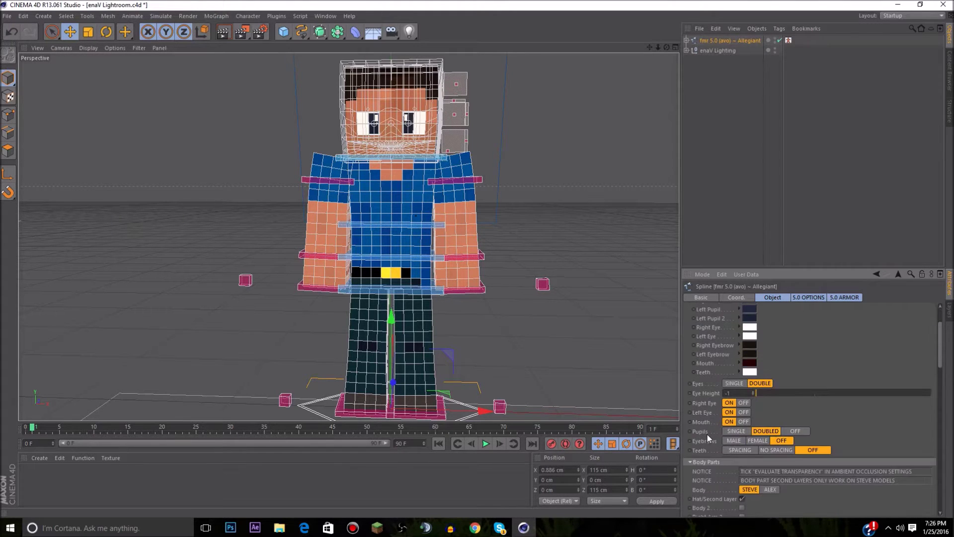
{"action": "left_click", "coordinate": [743, 439]}
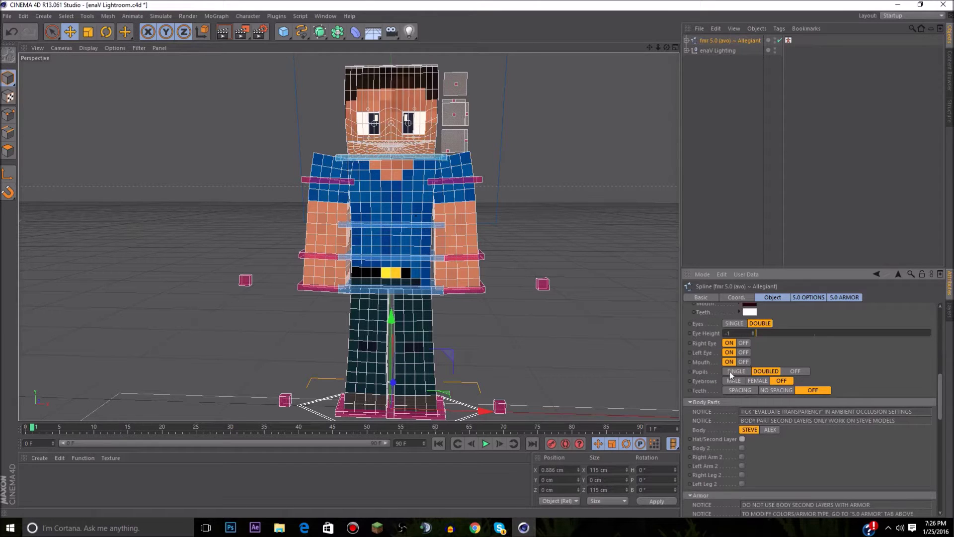
Step: Apply the New Skin image from the GFX & VFX Skins folder as the rig's skin texture
{"action": "scroll", "coordinate": [724, 373], "scroll_direction": "up", "scroll_amount": 3}
{"action": "scroll", "coordinate": [720, 377], "scroll_direction": "up", "scroll_amount": 9}
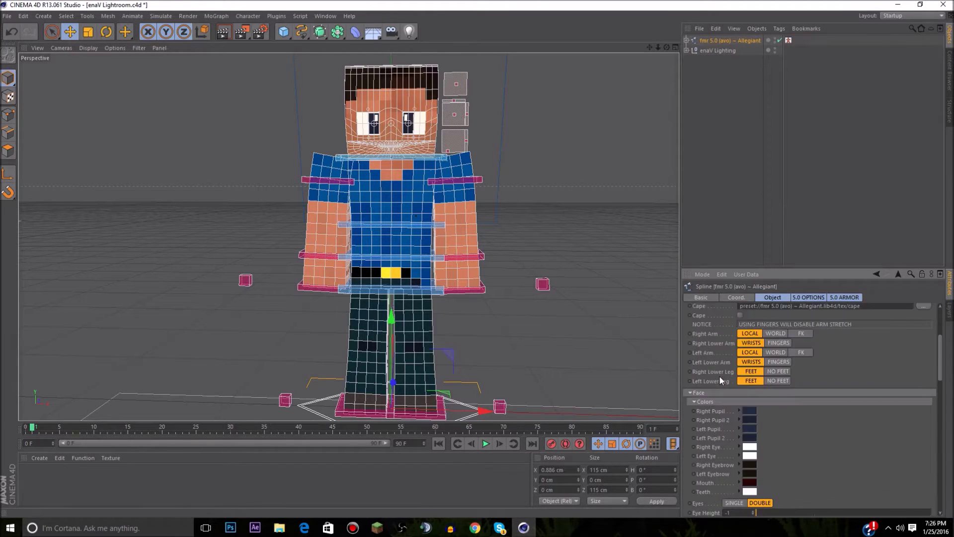
{"action": "left_click", "coordinate": [919, 5]}
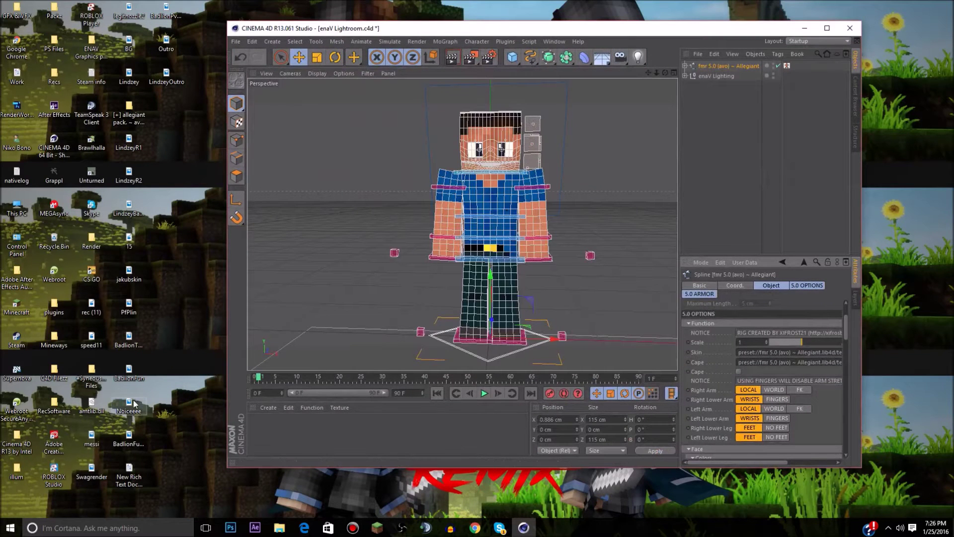
{"action": "double_click", "coordinate": [24, 7]}
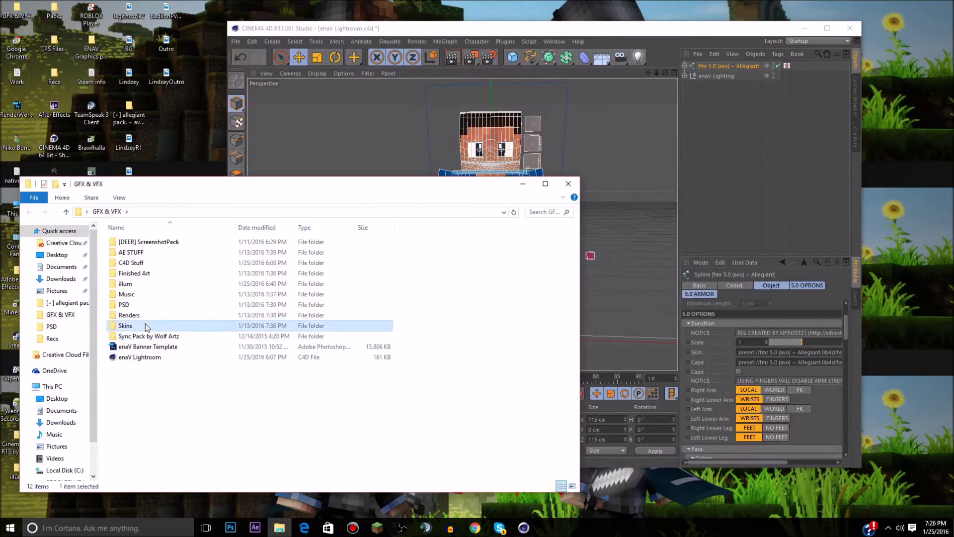
{"action": "double_click", "coordinate": [145, 323]}
{"action": "left_click_drag", "start_coordinate": [191, 243], "coordinate": [660, 395]}
{"action": "left_click_drag", "start_coordinate": [768, 352], "coordinate": [768, 351]}
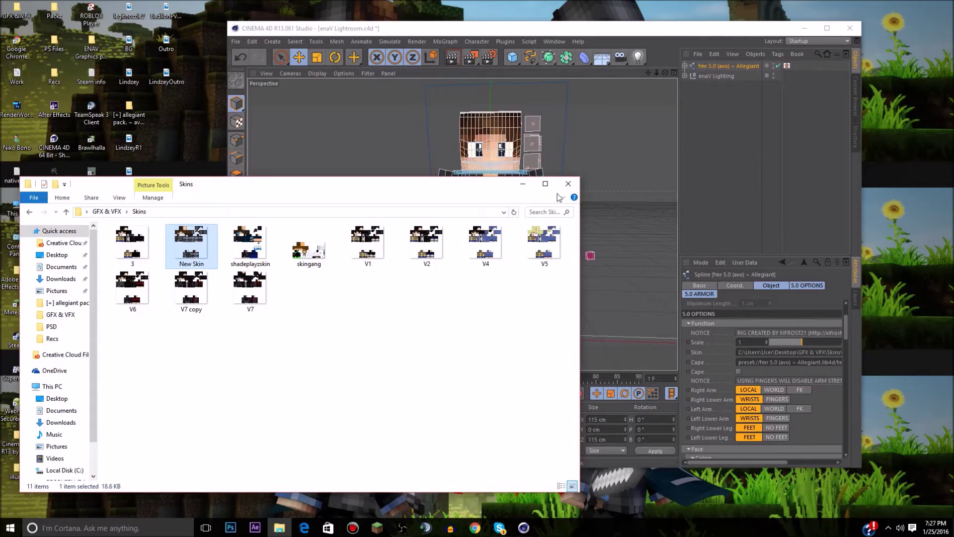
{"action": "left_click", "coordinate": [568, 183]}
{"action": "left_click", "coordinate": [638, 147]}
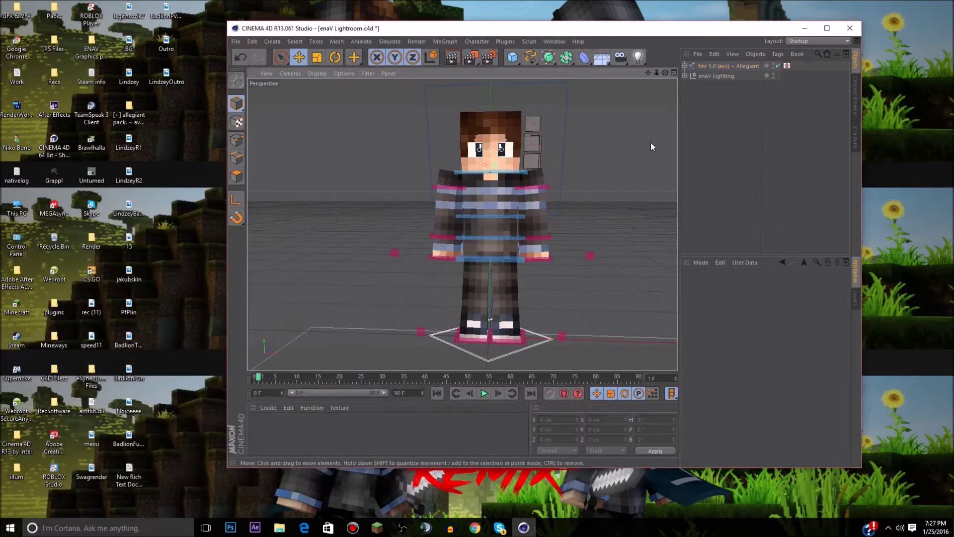
Step: Force the rig's Mesh and Head groups visible in both the editor and the renderer
{"action": "left_click", "coordinate": [827, 28]}
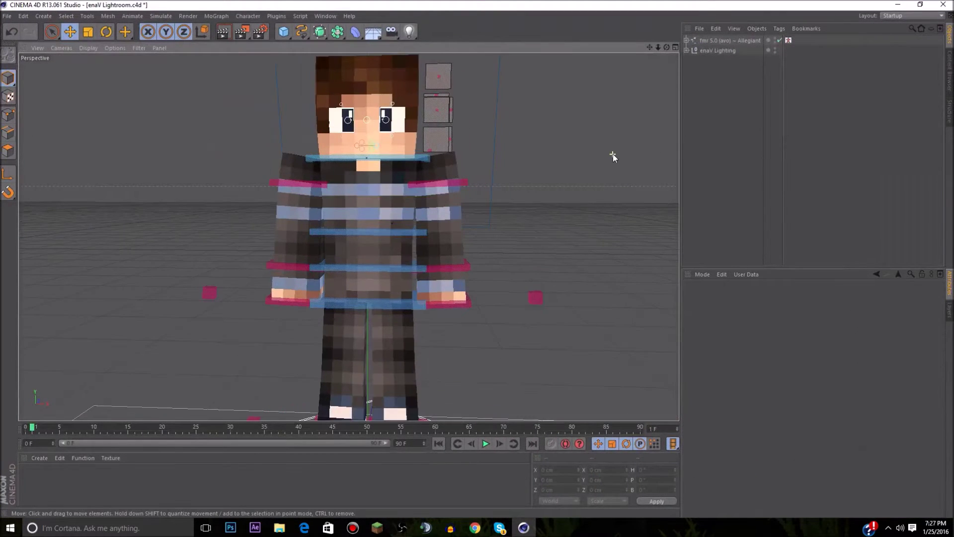
{"action": "scroll", "coordinate": [612, 144], "scroll_direction": "up", "scroll_amount": 4}
{"action": "left_click_drag", "start_coordinate": [650, 48], "coordinate": [679, 141]}
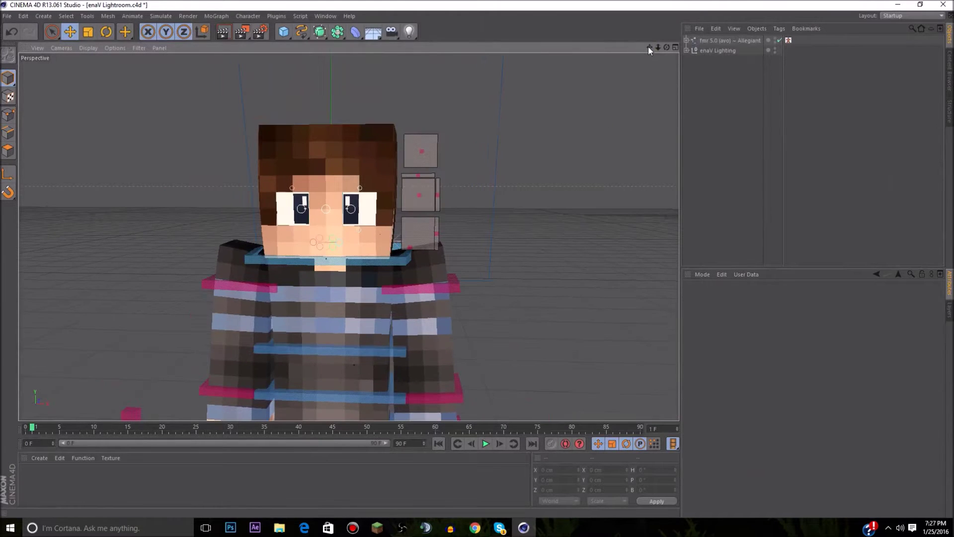
{"action": "scroll", "coordinate": [368, 233], "scroll_direction": "up", "scroll_amount": 4}
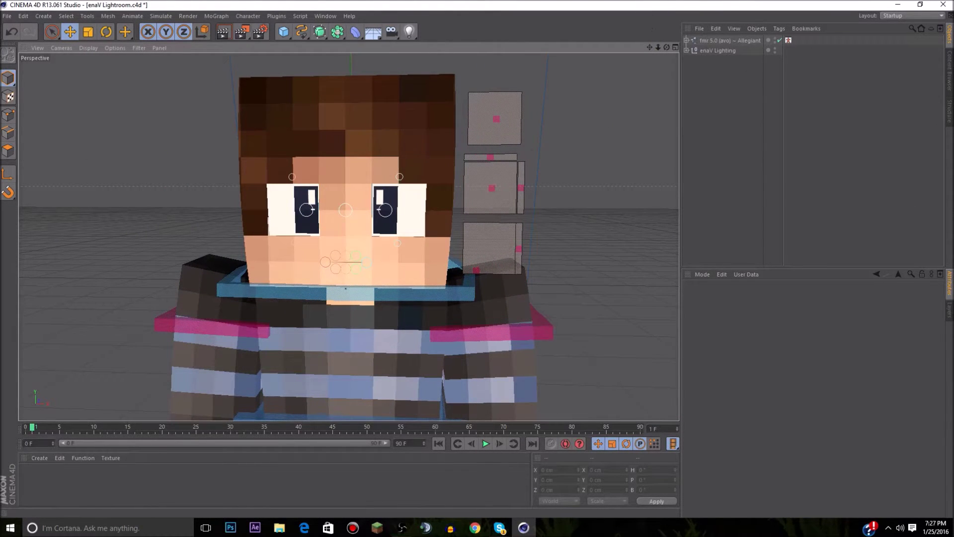
{"action": "left_click", "coordinate": [949, 312]}
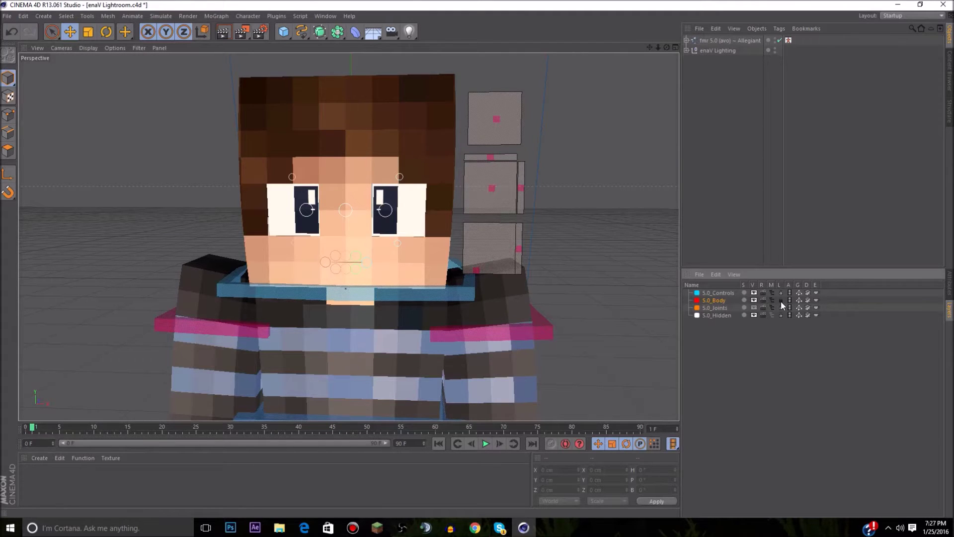
{"action": "left_click", "coordinate": [950, 287]}
{"action": "left_click", "coordinate": [686, 40]}
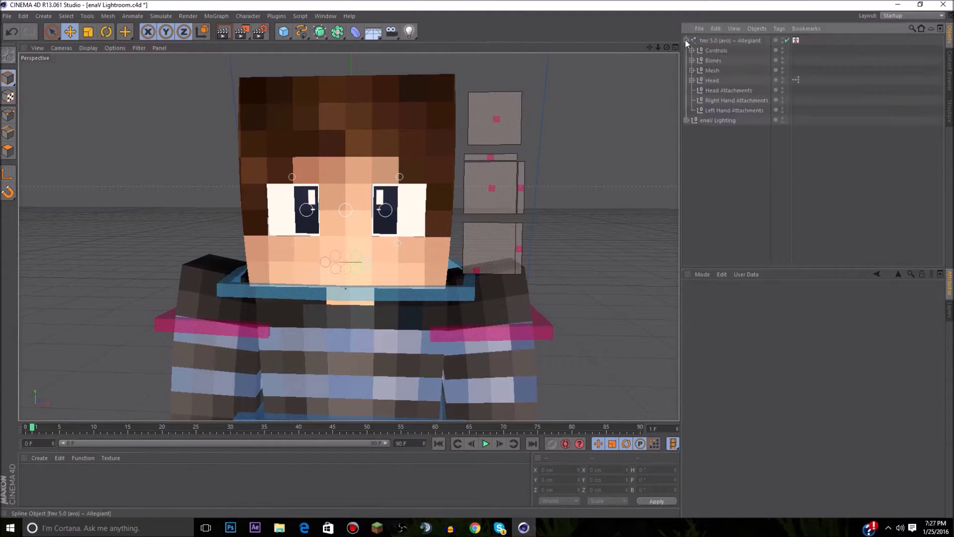
{"action": "left_click", "coordinate": [712, 71]}
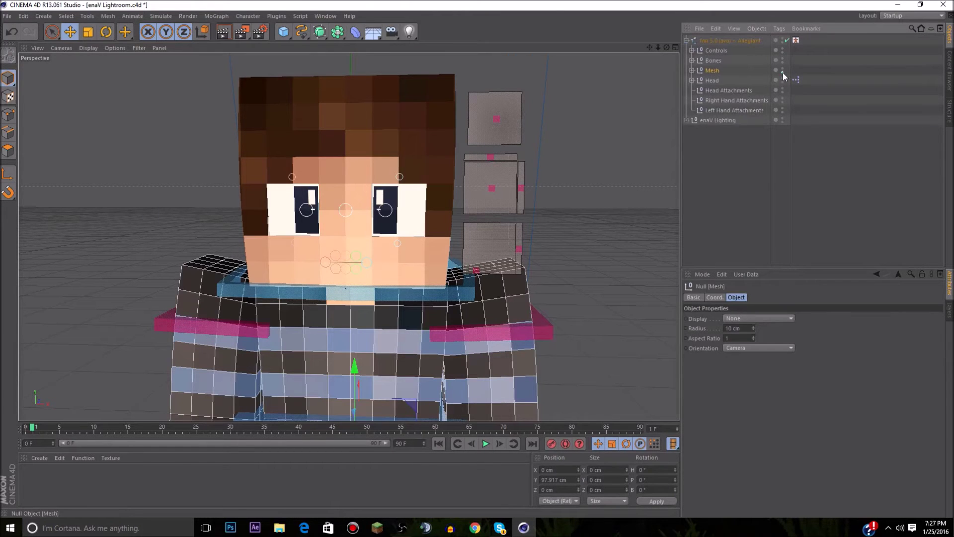
{"action": "left_click", "coordinate": [692, 70]}
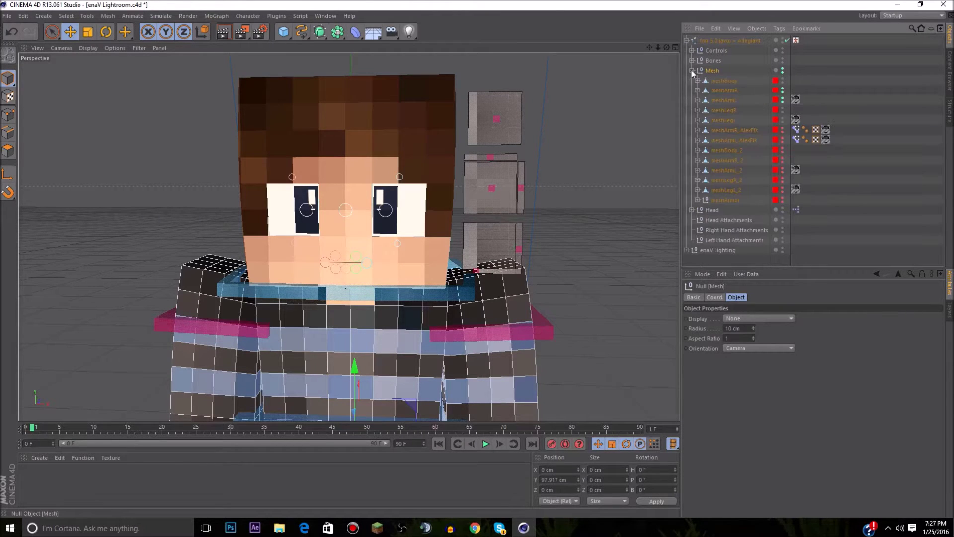
{"action": "left_click", "coordinate": [691, 71]}
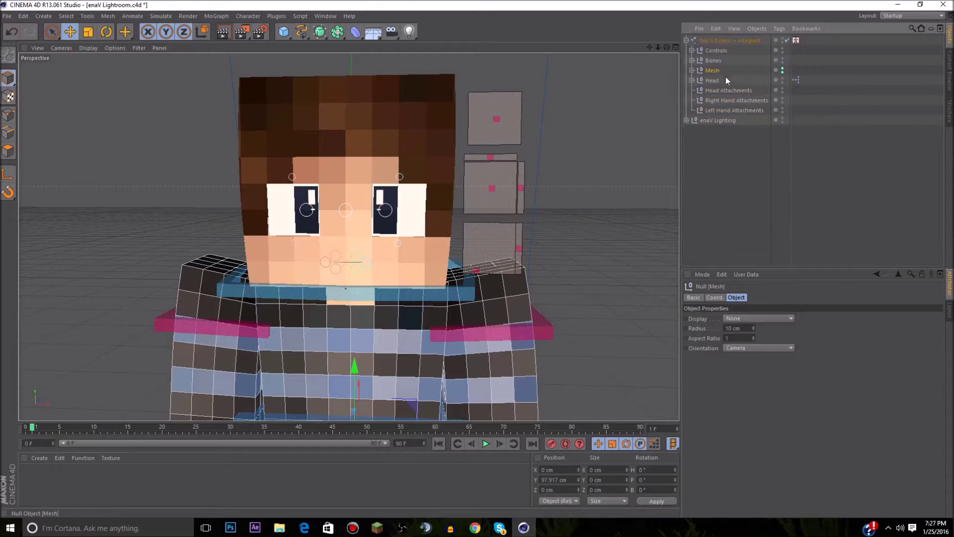
{"action": "left_click", "coordinate": [711, 80]}
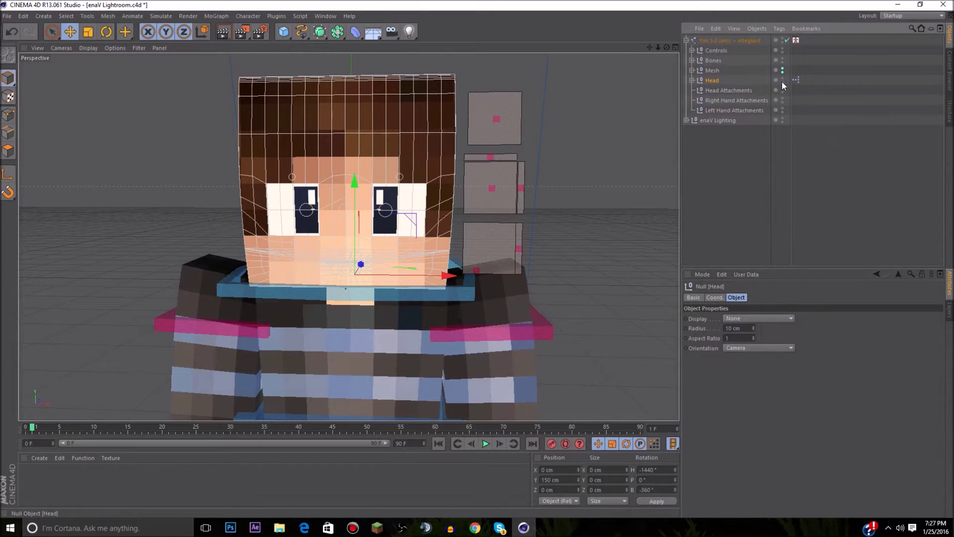
Step: Duplicate the Taper deformer within the rig's Head group and rotate the copy upside down
{"action": "left_click", "coordinate": [692, 80]}
{"action": "left_click", "coordinate": [716, 101]}
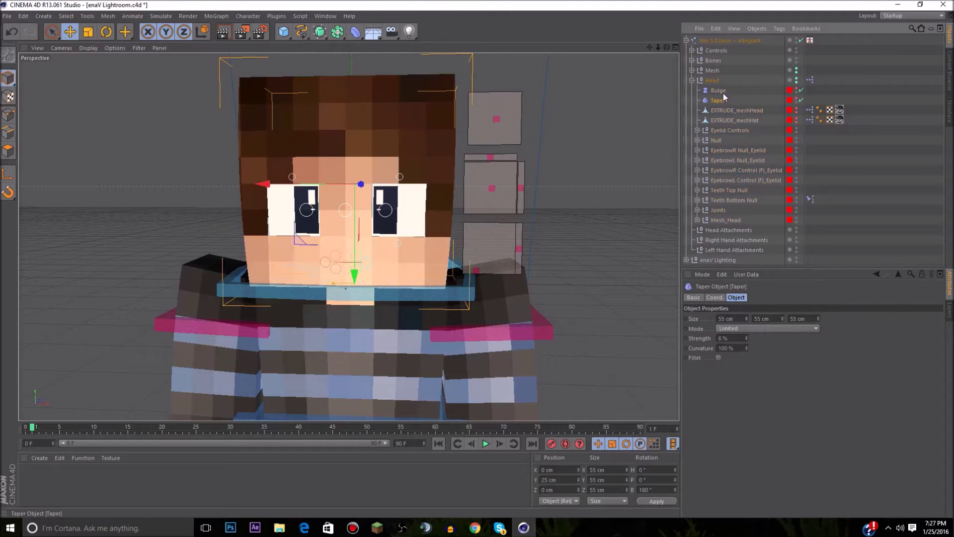
{"action": "key", "text": "ctrl+c"}
{"action": "key", "text": "ctrl+v"}
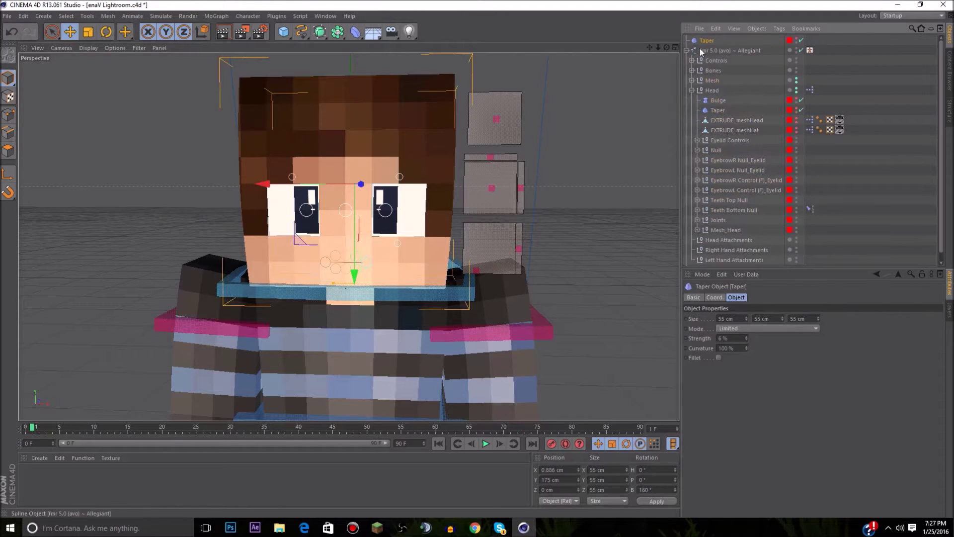
{"action": "left_click_drag", "start_coordinate": [721, 98], "coordinate": [719, 109]}
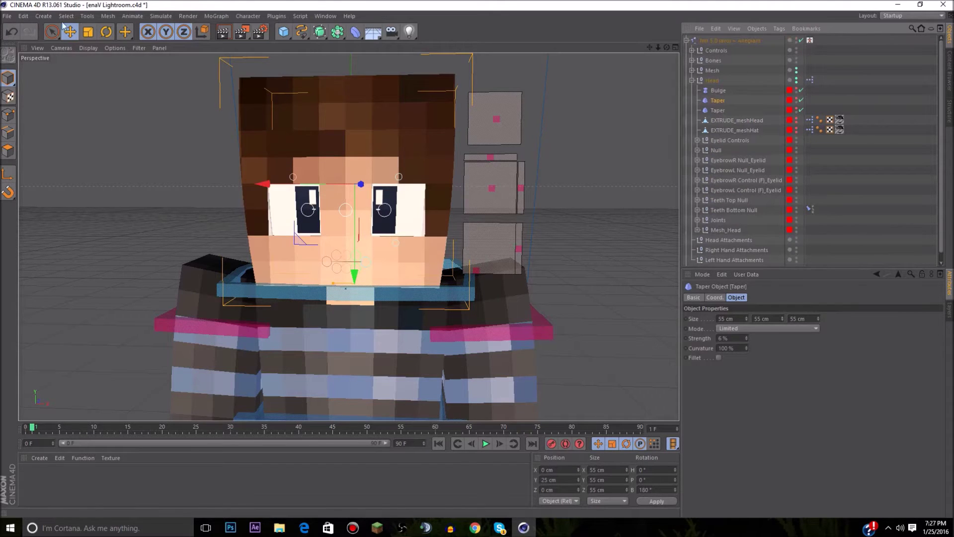
{"action": "left_click", "coordinate": [106, 32]}
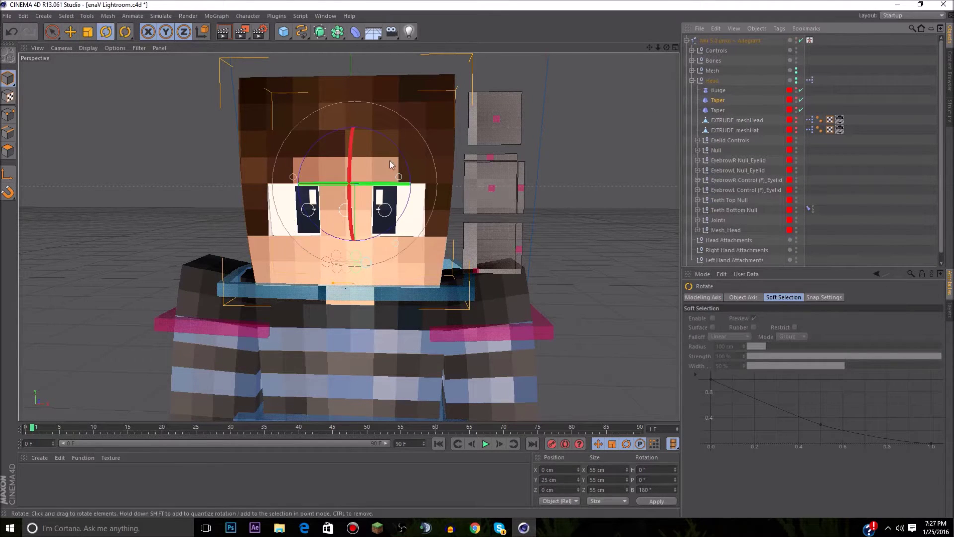
{"action": "left_click_drag", "start_coordinate": [401, 154], "coordinate": [332, 202]}
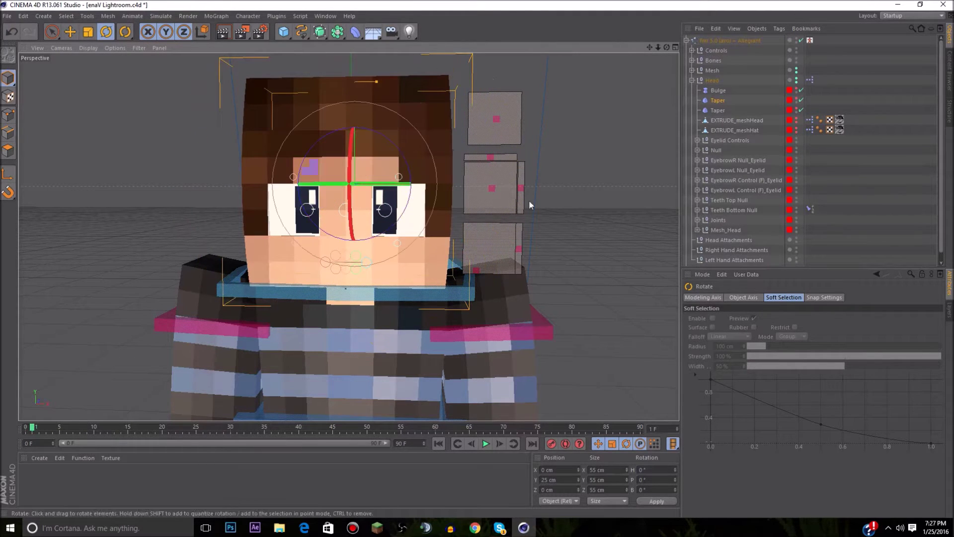
Step: Set the strength of both Taper deformers in the Head group to 3 %
{"action": "left_click", "coordinate": [720, 111]}
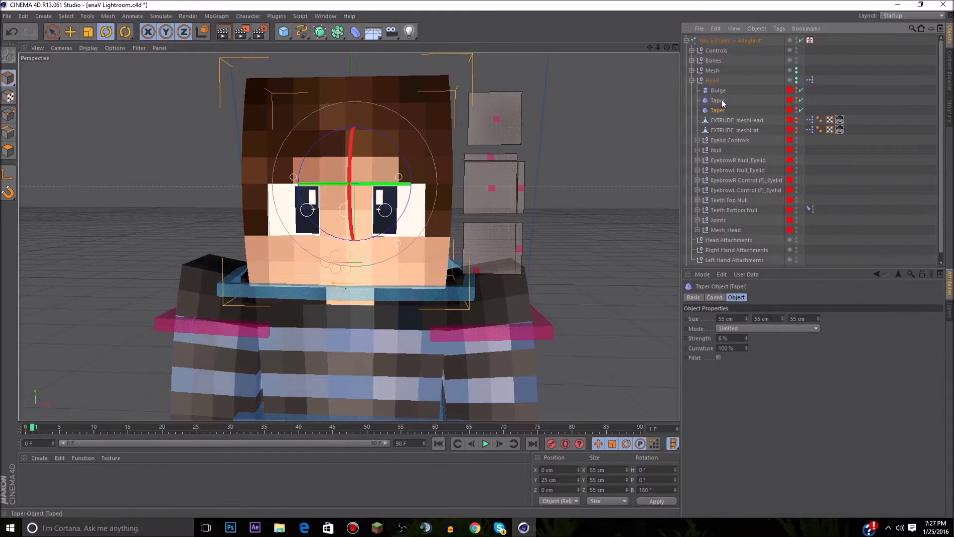
{"action": "left_click", "coordinate": [718, 100], "text": "ctrl"}
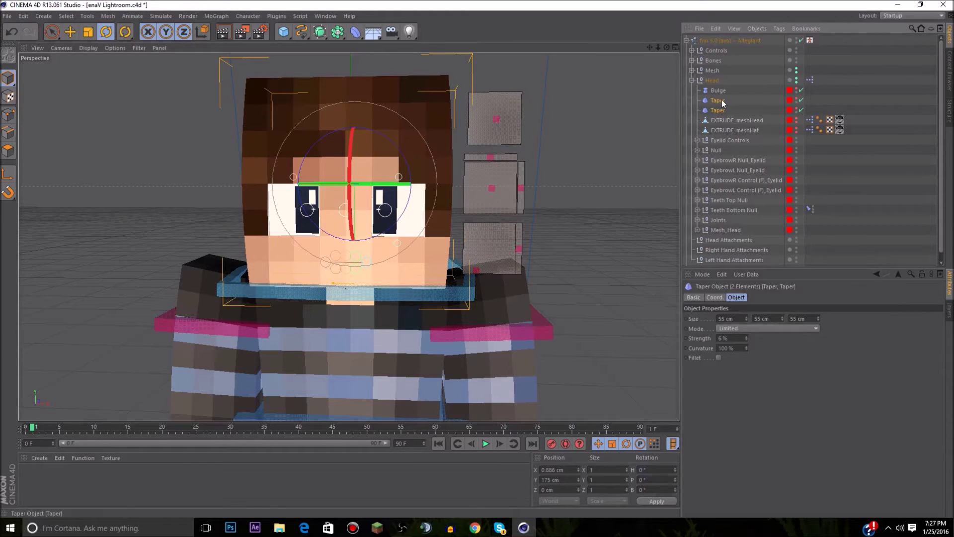
{"action": "left_click", "coordinate": [748, 339]}
{"action": "left_click", "coordinate": [748, 339]}
{"action": "left_click", "coordinate": [748, 339]}
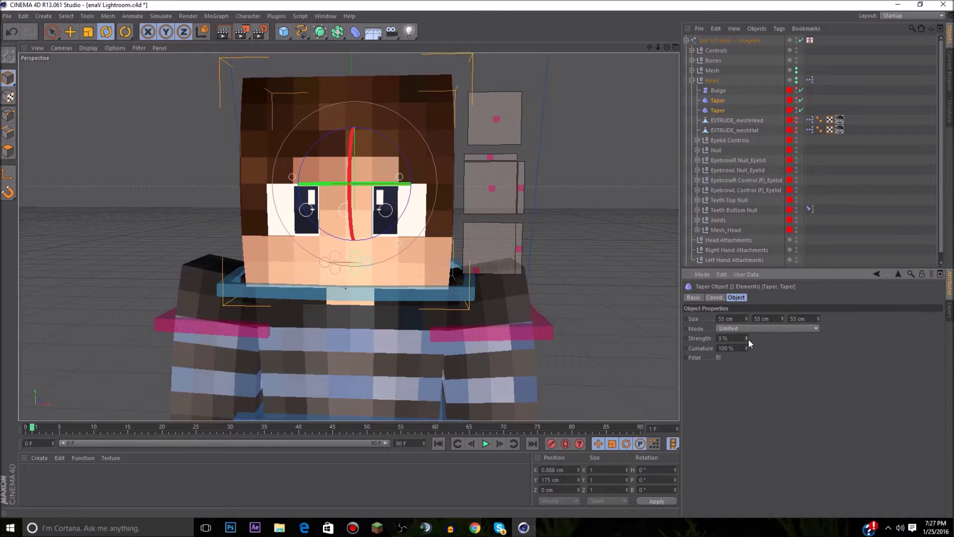
Step: Set the Head group's Bulge deformer strength to 2 %
{"action": "mouse_move", "coordinate": [666, 48]}
{"action": "left_mouse_down"}
{"action": "mouse_move", "coordinate": [598, 42]}
{"action": "mouse_move", "coordinate": [604, 31]}
{"action": "mouse_move", "coordinate": [616, 54]}
{"action": "mouse_move", "coordinate": [666, 47]}
{"action": "left_mouse_up"}
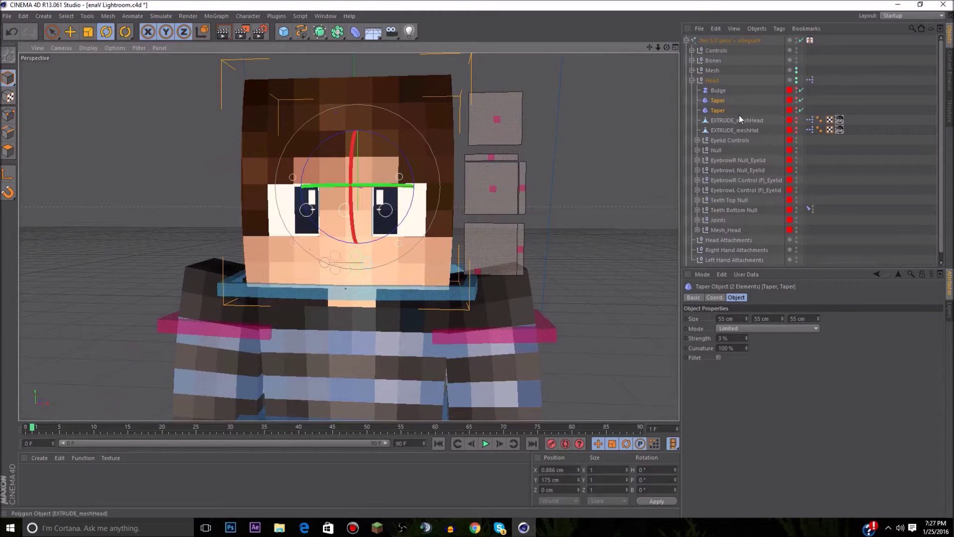
{"action": "left_click", "coordinate": [723, 93]}
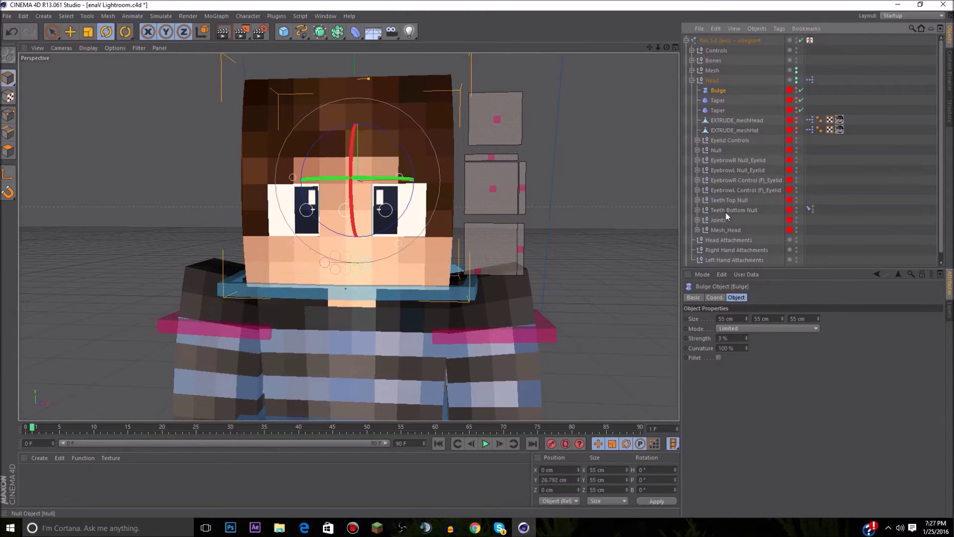
{"action": "left_click", "coordinate": [747, 341]}
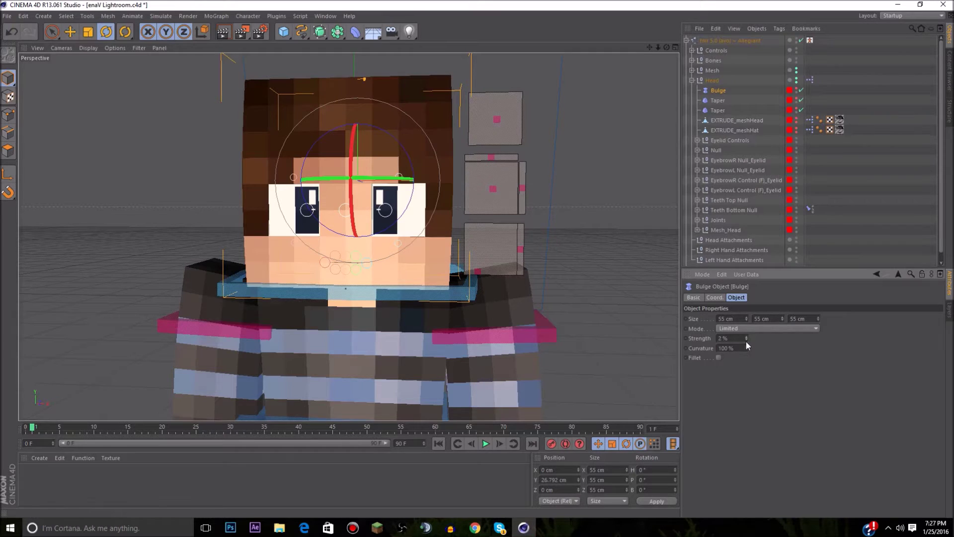
Step: Force the EXTRUDE_meshHead object visible in both the editor and the renderer
{"action": "left_click", "coordinate": [720, 121]}
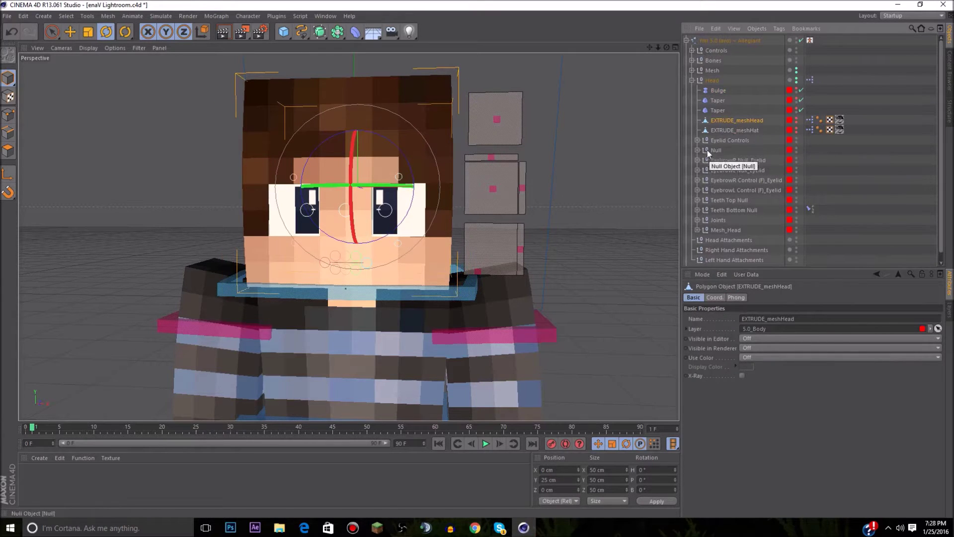
{"action": "left_click", "coordinate": [796, 119]}
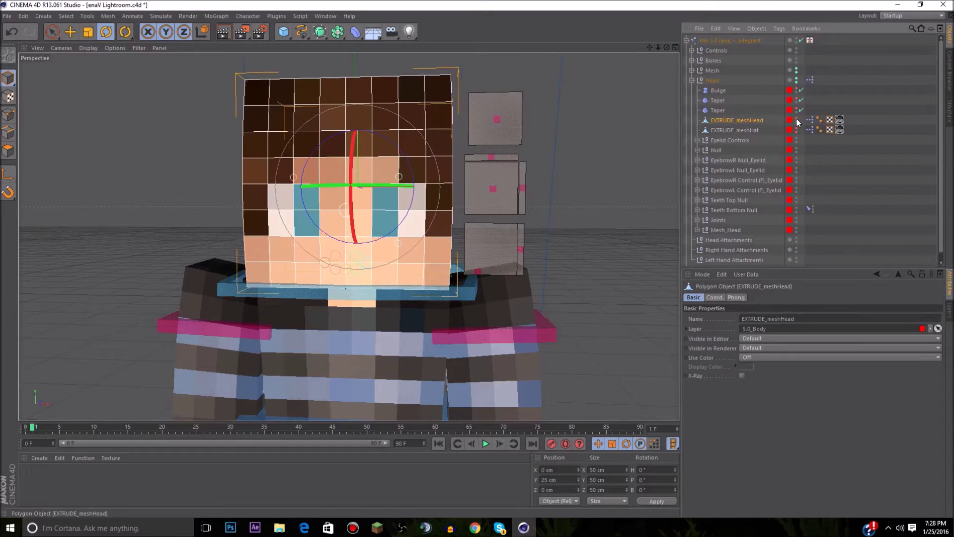
{"action": "left_click", "coordinate": [797, 120]}
{"action": "left_click", "coordinate": [796, 122]}
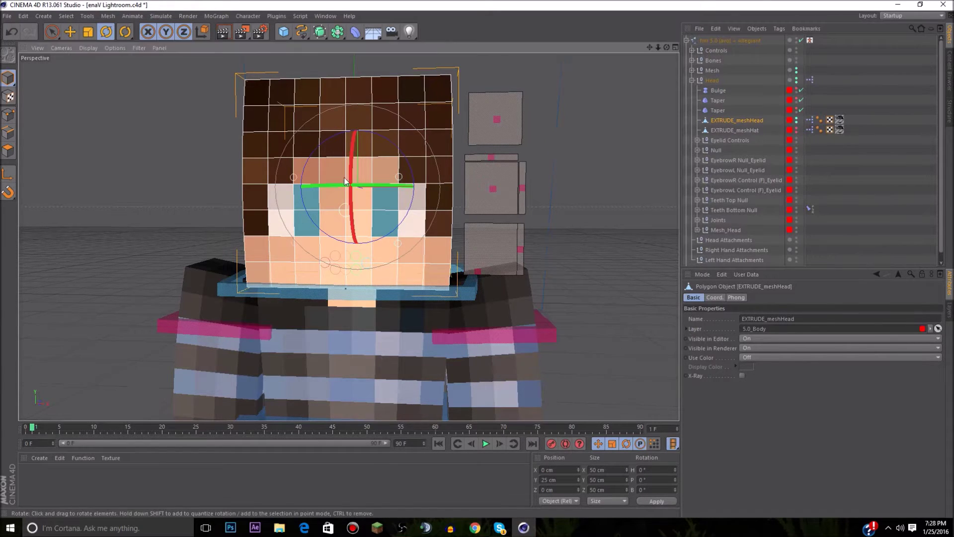
Step: Put the EXTRUDE_meshHead object into polygon editing mode
{"action": "scroll", "coordinate": [22, 165], "scroll_direction": "up", "scroll_amount": 5}
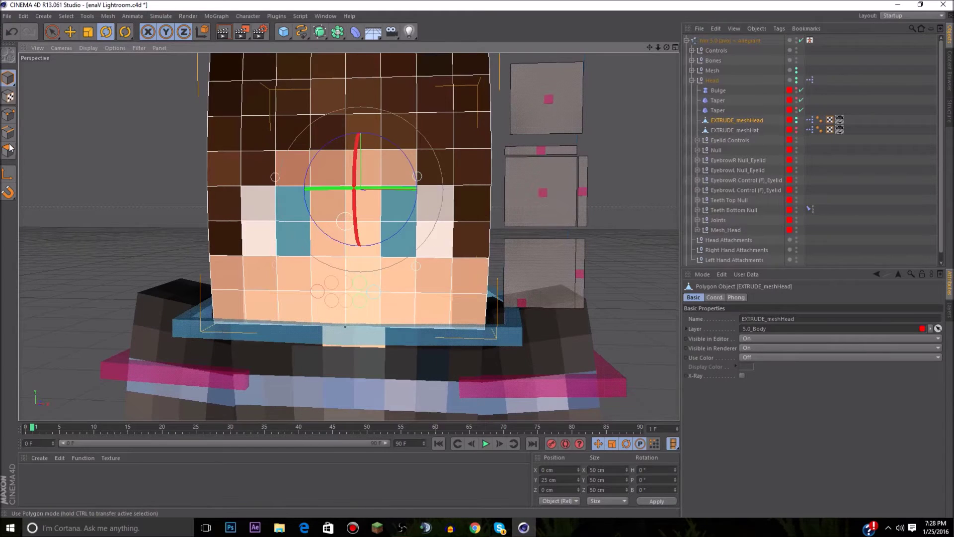
{"action": "left_click", "coordinate": [8, 151]}
{"action": "left_click", "coordinate": [52, 32]}
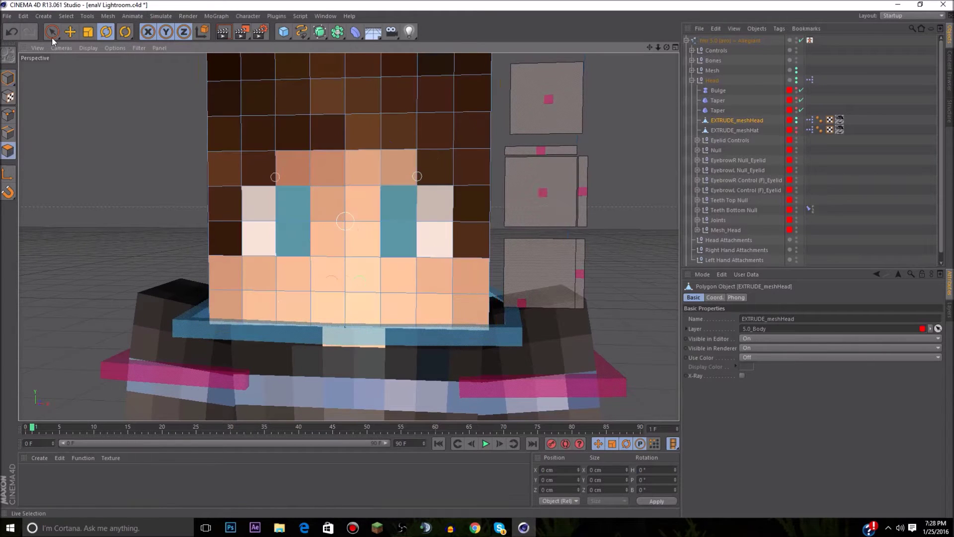
{"action": "left_click", "coordinate": [10, 153]}
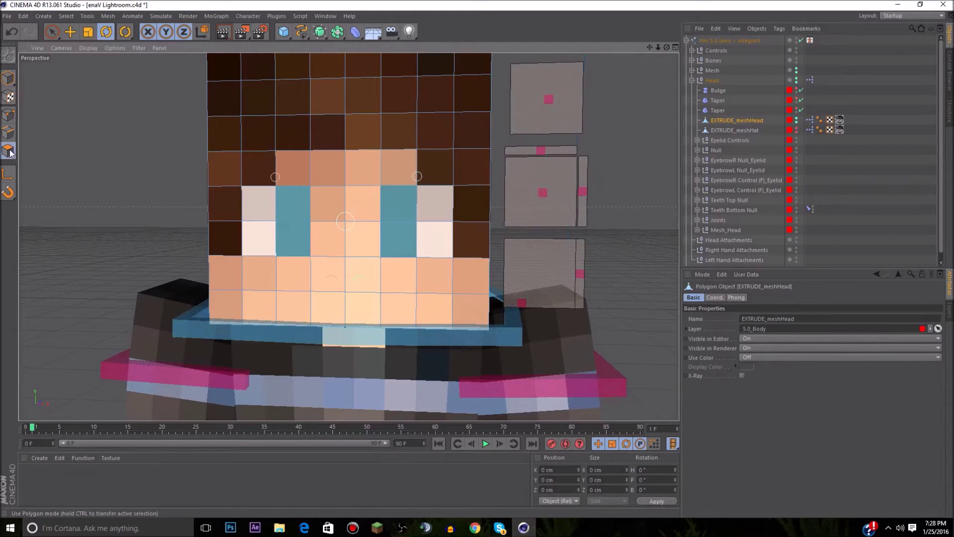
{"action": "left_click", "coordinate": [47, 34]}
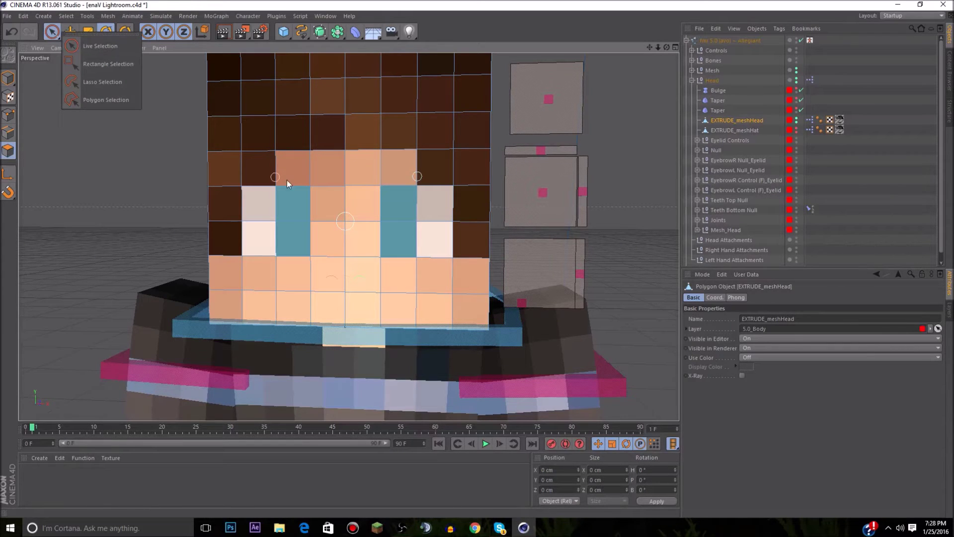
{"action": "left_click", "coordinate": [294, 168]}
{"action": "left_click", "coordinate": [294, 168]}
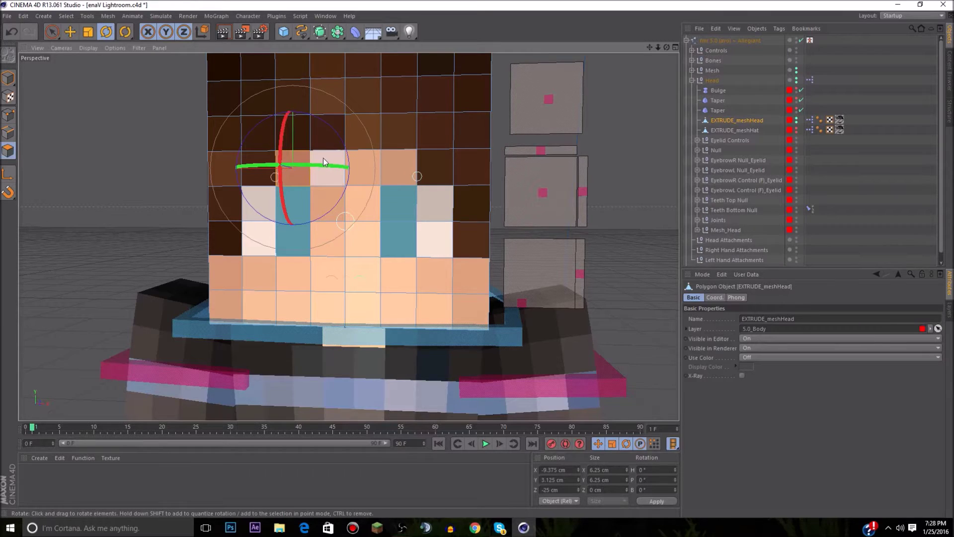
{"action": "left_click_drag", "start_coordinate": [223, 273], "coordinate": [234, 300]}
{"action": "key", "text": "ctrl+z"}
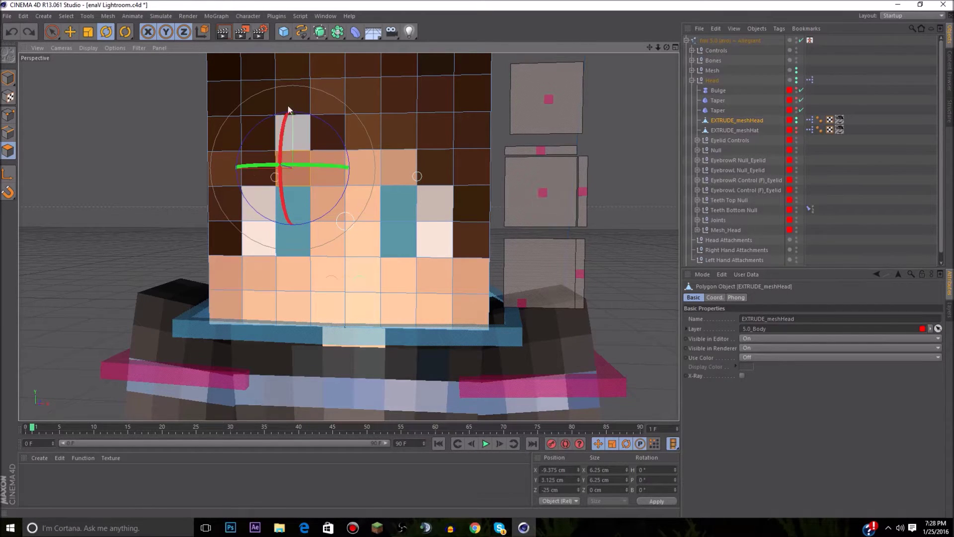
Step: Select all skin and eye polygons on the front of EXTRUDE_meshHead with Live Selection, leaving the hair polygons unselected
{"action": "left_click", "coordinate": [52, 33]}
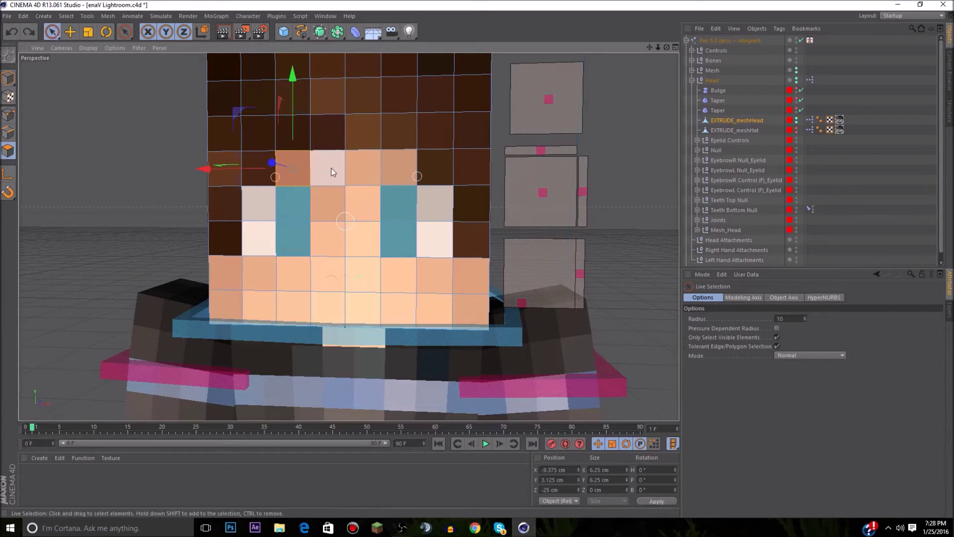
{"action": "left_click_drag", "start_coordinate": [315, 170], "coordinate": [339, 174]}
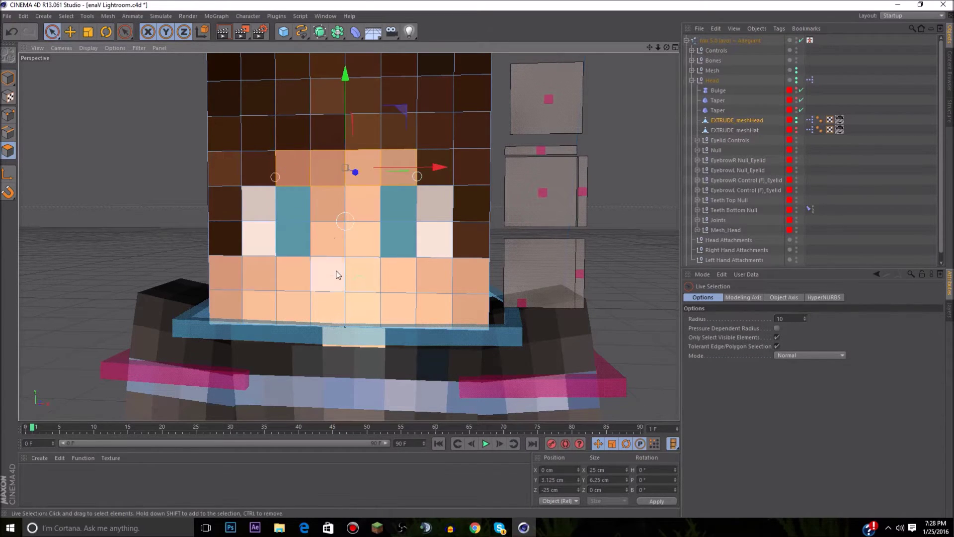
{"action": "mouse_move", "coordinate": [346, 207]}
{"action": "left_mouse_down", "text": "shift"}
{"action": "mouse_move", "coordinate": [345, 269]}
{"action": "mouse_move", "coordinate": [295, 271]}
{"action": "left_mouse_up", "text": "shift"}
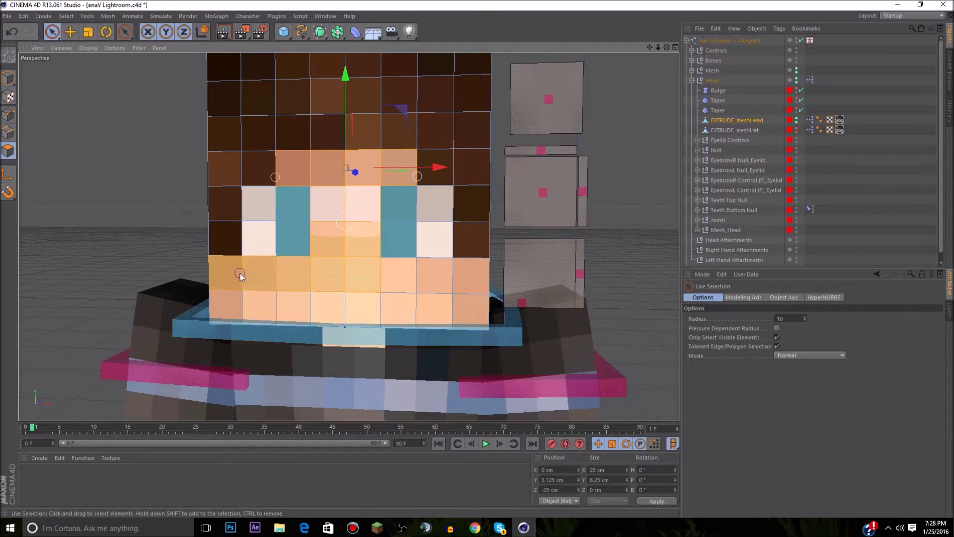
{"action": "mouse_move", "coordinate": [320, 300]}
{"action": "left_mouse_down", "text": "shift"}
{"action": "mouse_move", "coordinate": [461, 297]}
{"action": "mouse_move", "coordinate": [419, 273]}
{"action": "mouse_move", "coordinate": [393, 275]}
{"action": "left_mouse_up", "text": "shift"}
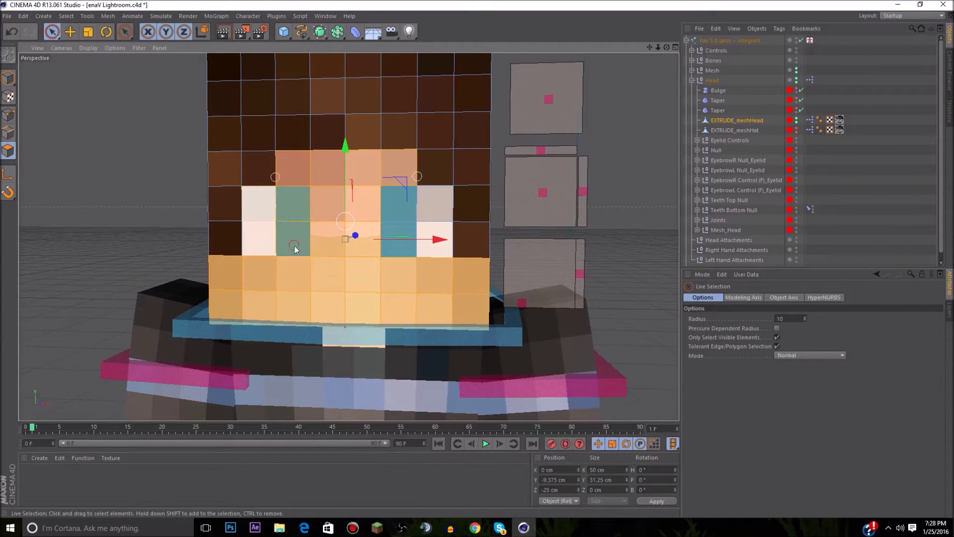
{"action": "mouse_move", "coordinate": [279, 217]}
{"action": "left_mouse_down", "text": "shift"}
{"action": "mouse_move", "coordinate": [426, 204]}
{"action": "mouse_move", "coordinate": [425, 239]}
{"action": "mouse_move", "coordinate": [403, 220]}
{"action": "left_mouse_up", "text": "shift"}
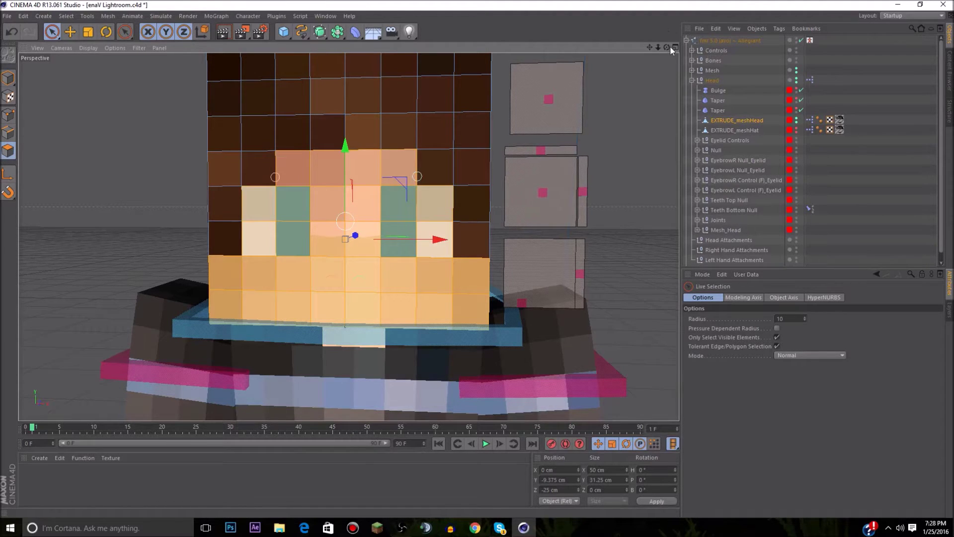
Step: Add the skin-coloured polygons on one side of the head and on its underside to the selection
{"action": "left_click_drag", "start_coordinate": [666, 47], "coordinate": [711, 47]}
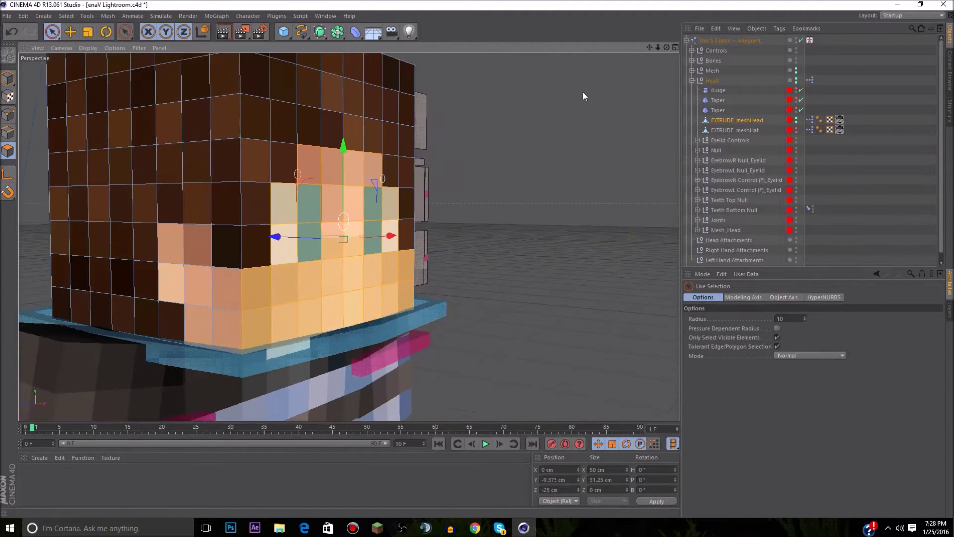
{"action": "left_click_drag", "start_coordinate": [203, 281], "coordinate": [173, 285], "text": "shift"}
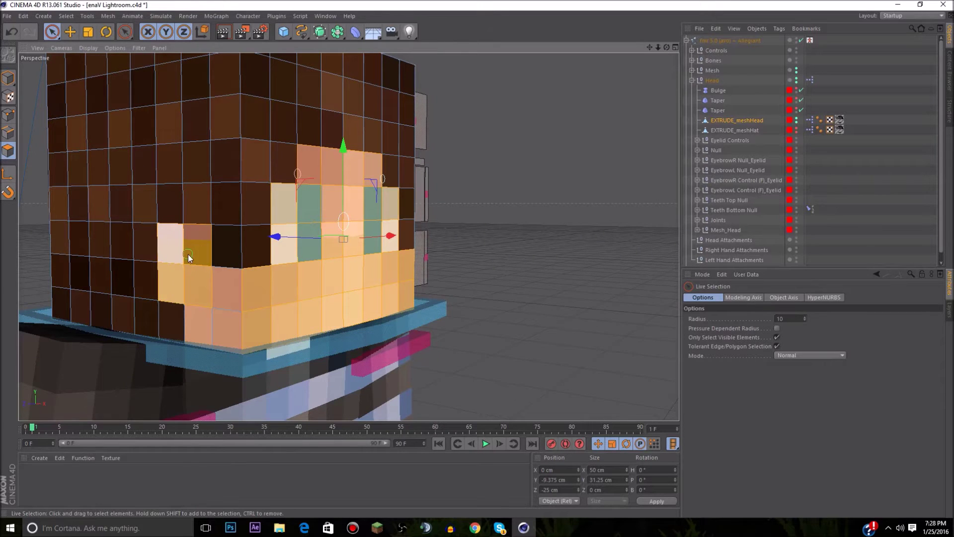
{"action": "left_click_drag", "start_coordinate": [230, 301], "coordinate": [206, 335], "text": "shift"}
{"action": "left_click_drag", "start_coordinate": [667, 48], "coordinate": [663, 47]}
{"action": "left_click_drag", "start_coordinate": [206, 335], "coordinate": [194, 284], "text": "alt"}
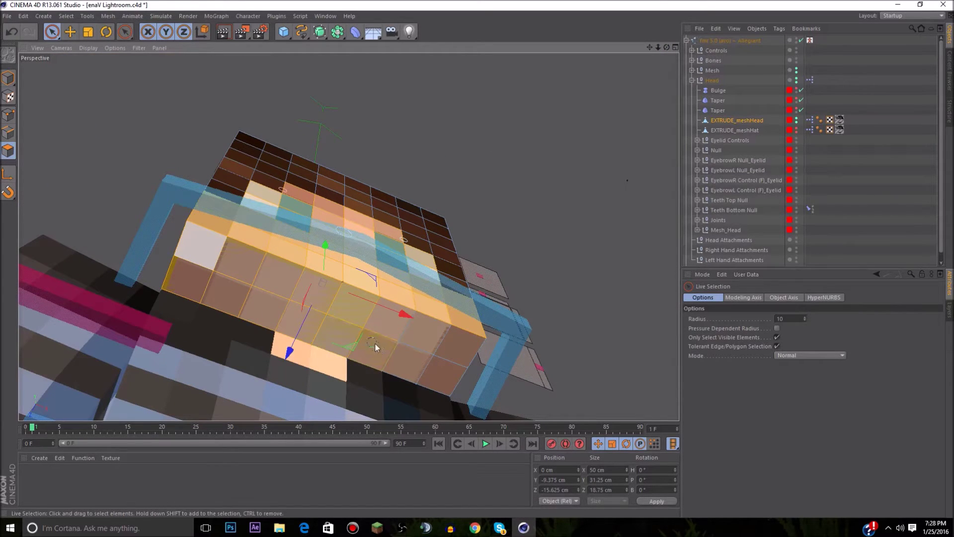
{"action": "left_click_drag", "start_coordinate": [376, 325], "coordinate": [371, 329], "text": "alt"}
Step: Add the skin-coloured polygons on the head's opposite side and delete all selected polygons from EXTRUDE_meshHead
{"action": "scroll", "coordinate": [374, 330], "scroll_direction": "down", "scroll_amount": 1}
{"action": "left_click_drag", "start_coordinate": [667, 47], "coordinate": [657, 30]}
{"action": "mouse_move", "coordinate": [347, 237]}
{"action": "left_mouse_down", "text": "alt"}
{"action": "mouse_move", "coordinate": [438, 247]}
{"action": "mouse_move", "coordinate": [450, 258]}
{"action": "left_mouse_up", "text": "alt"}
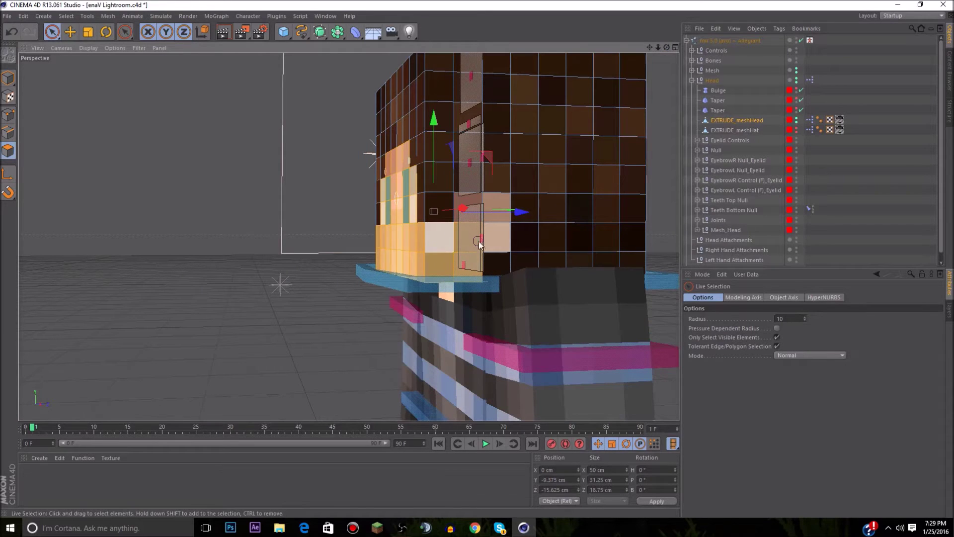
{"action": "mouse_move", "coordinate": [667, 47]}
{"action": "left_mouse_down"}
{"action": "mouse_move", "coordinate": [655, 39]}
{"action": "mouse_move", "coordinate": [669, 48]}
{"action": "left_mouse_up"}
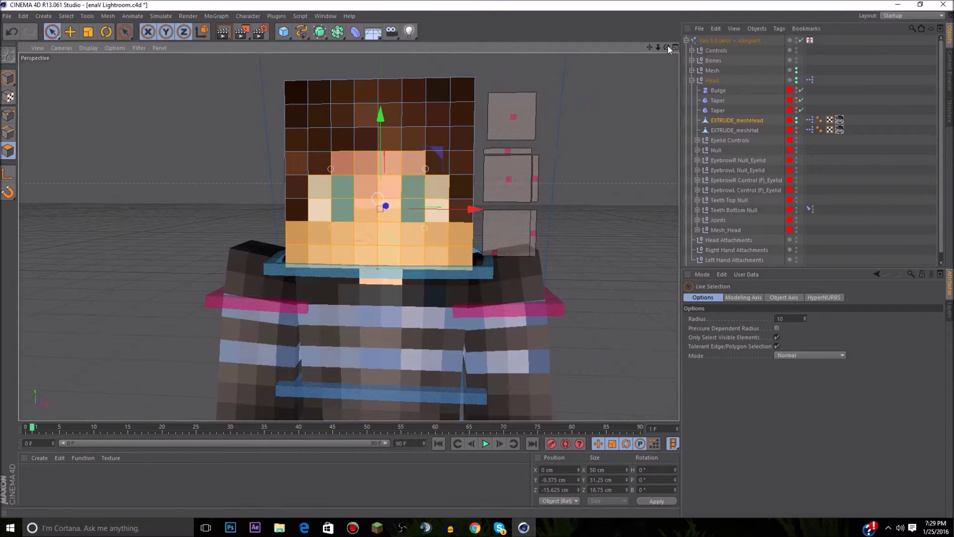
{"action": "key", "text": "Delete"}
{"action": "scroll", "coordinate": [375, 199], "scroll_direction": "up", "scroll_amount": 5}
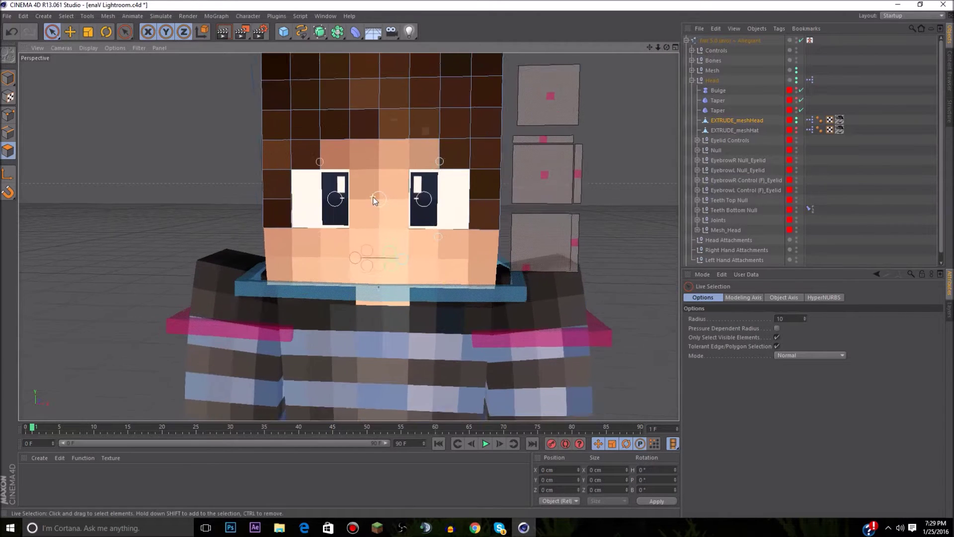
{"action": "scroll", "coordinate": [375, 199], "scroll_direction": "down", "scroll_amount": 3}
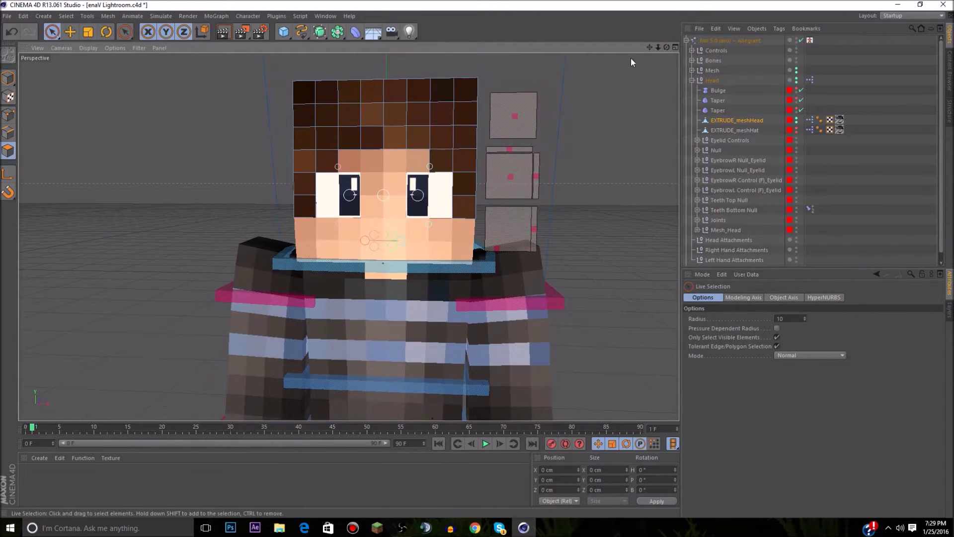
Step: Loop-select the upper six horizontal rows of hair polygons around EXTRUDE_meshHead
{"action": "left_click_drag", "start_coordinate": [667, 46], "coordinate": [654, 48]}
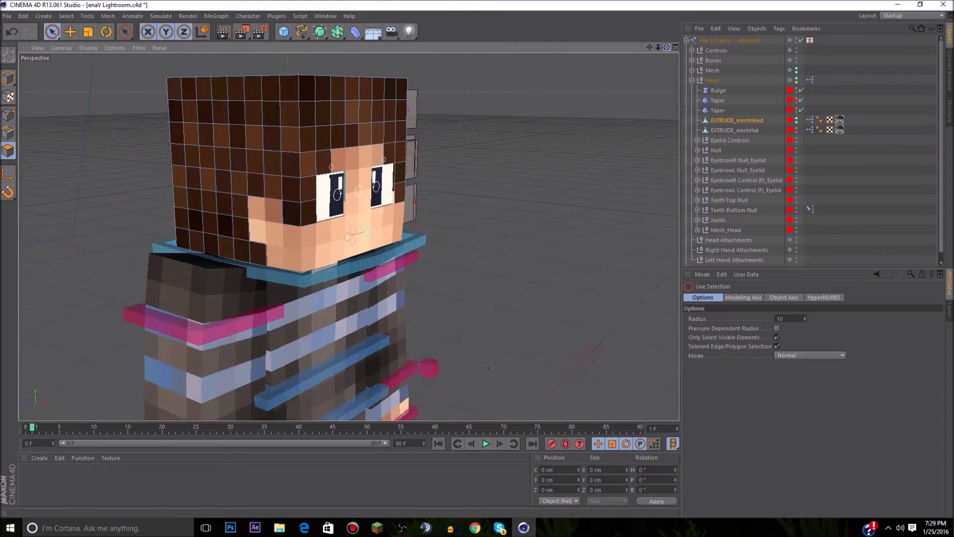
{"action": "left_click_drag", "start_coordinate": [413, 149], "coordinate": [476, 150], "text": "alt"}
{"action": "right_click_drag", "start_coordinate": [476, 150], "coordinate": [498, 196], "text": "alt"}
{"action": "left_click_drag", "start_coordinate": [651, 47], "coordinate": [651, 84]}
{"action": "key", "text": "u"}
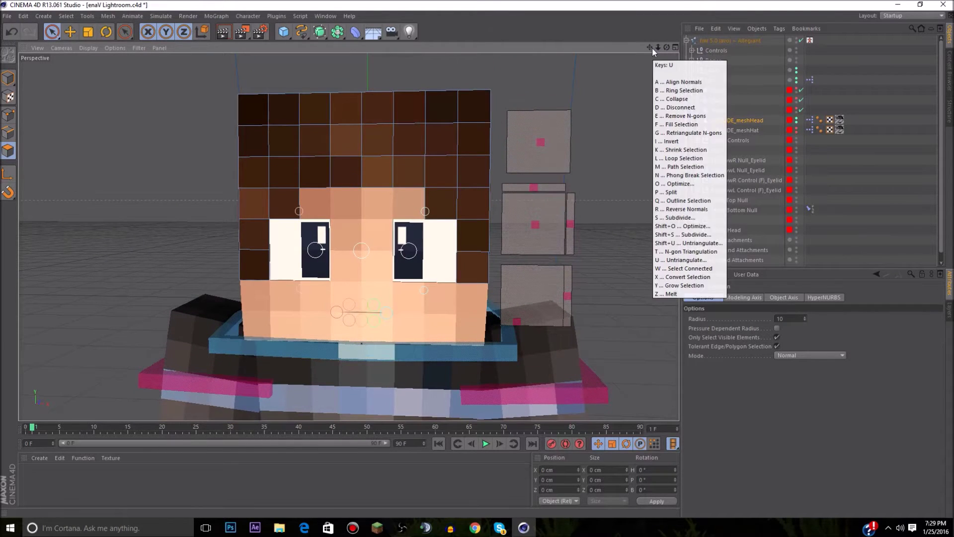
{"action": "key", "text": "l"}
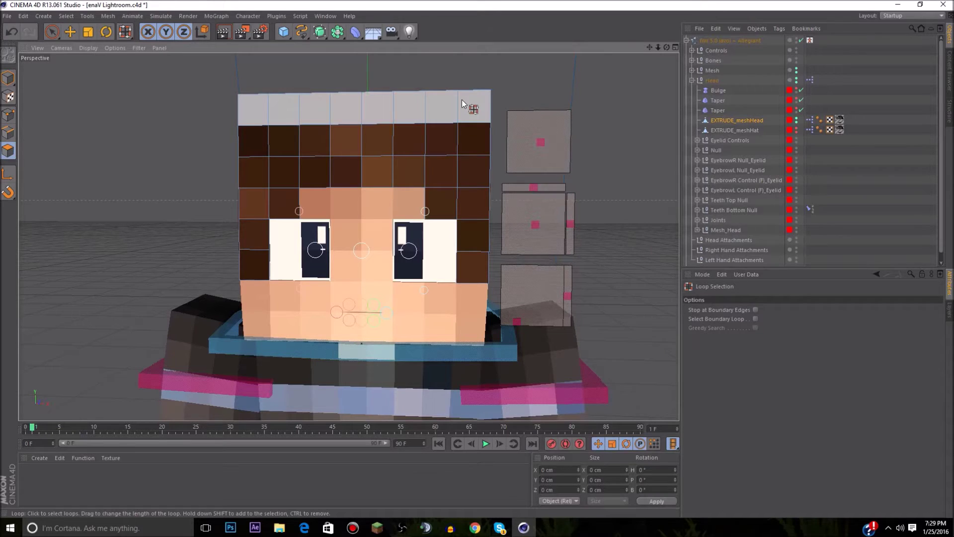
{"action": "left_click", "coordinate": [460, 103]}
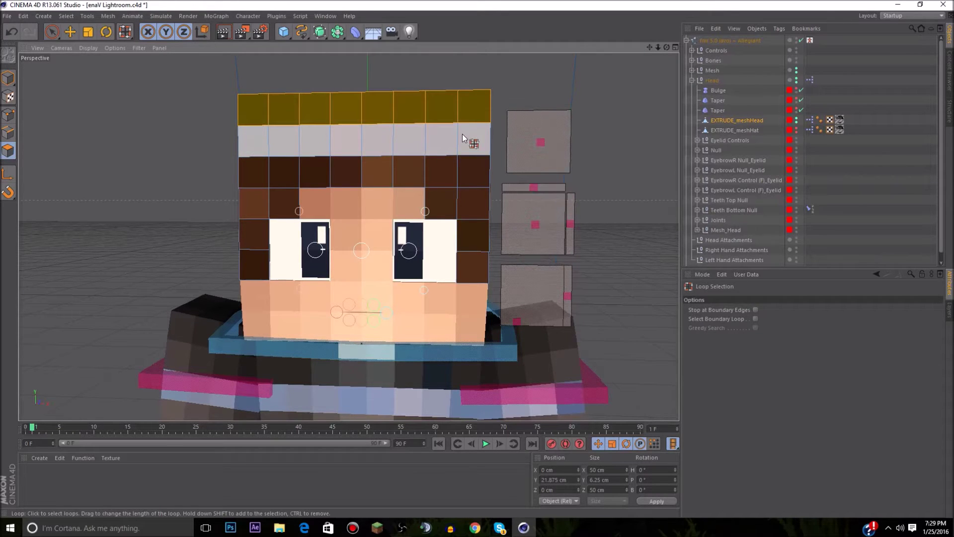
{"action": "left_click", "coordinate": [462, 133], "text": "shift"}
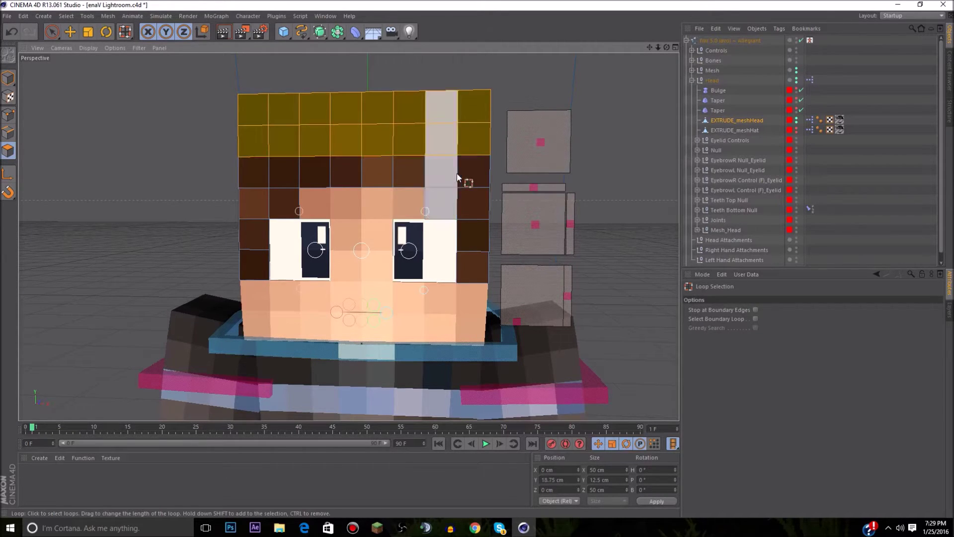
{"action": "left_click", "coordinate": [469, 168], "text": "shift"}
{"action": "left_click", "coordinate": [467, 201], "text": "shift"}
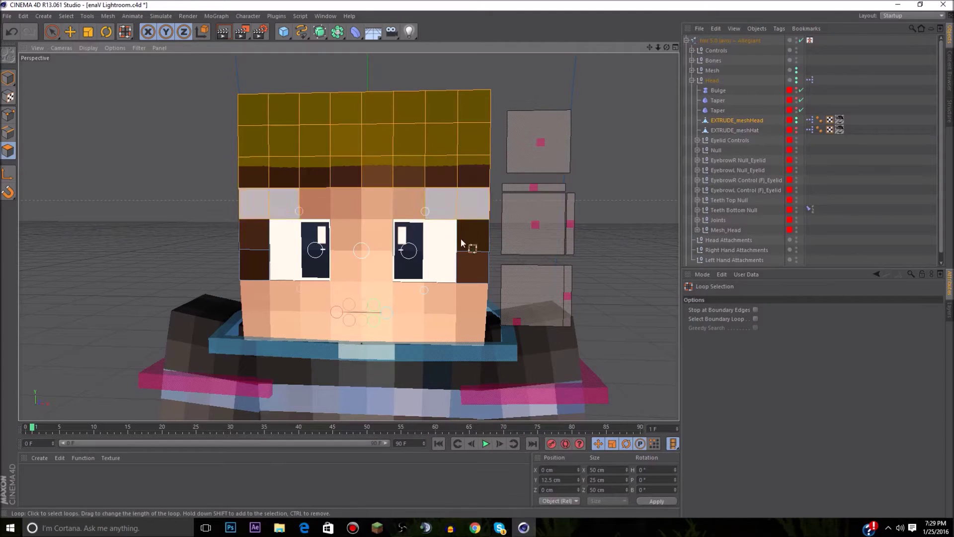
{"action": "left_click", "coordinate": [467, 241], "text": "shift"}
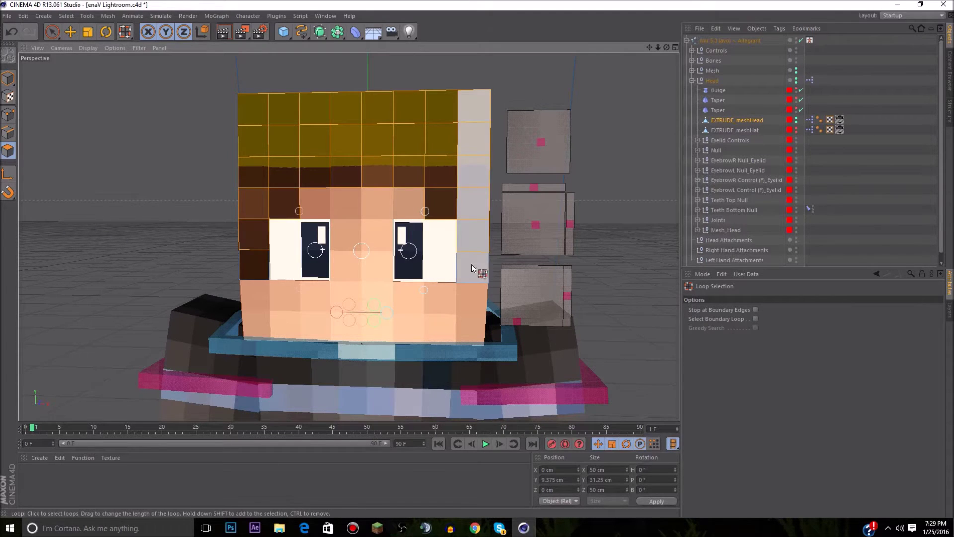
{"action": "left_click", "coordinate": [467, 272], "text": "shift"}
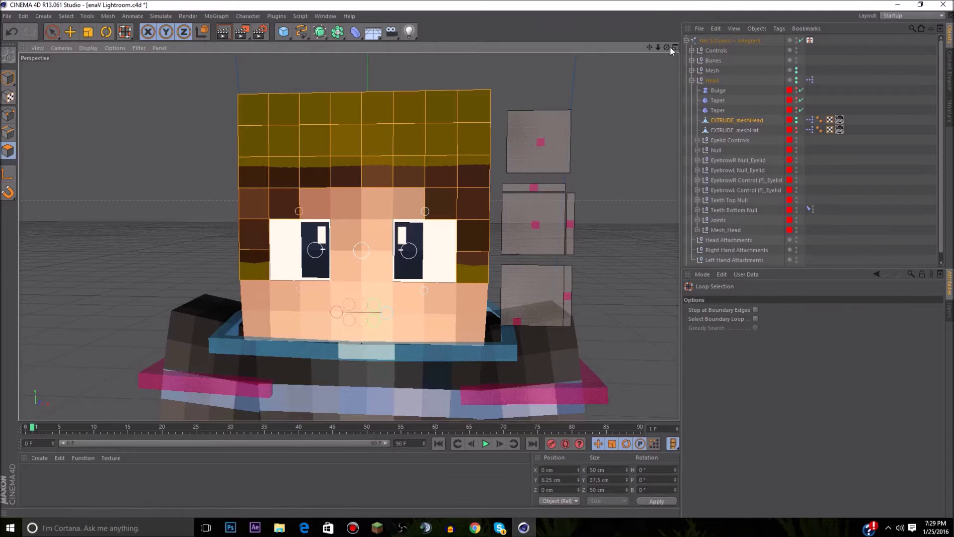
Step: Add the remaining lower rows of hair polygons on the sides and back of EXTRUDE_meshHead to the loop selection
{"action": "left_click_drag", "start_coordinate": [666, 48], "coordinate": [721, 49]}
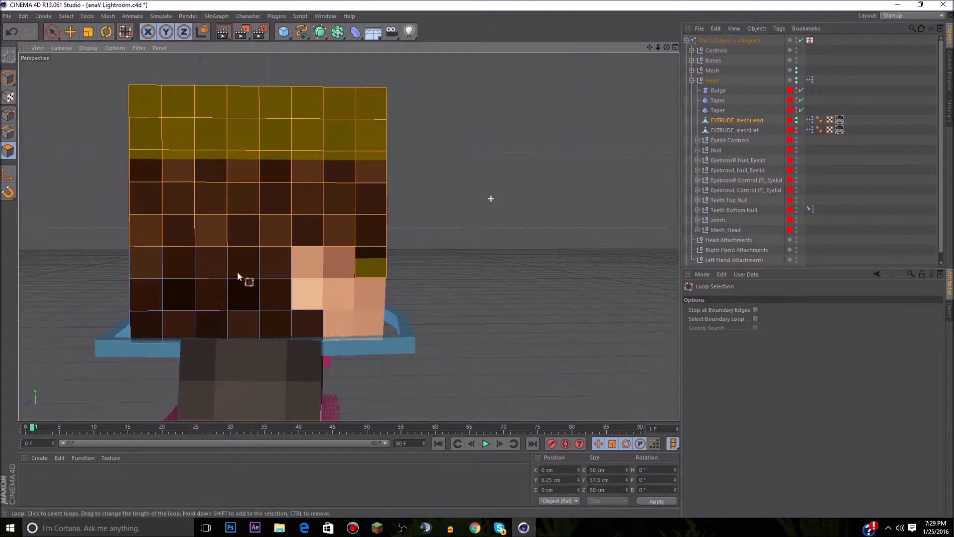
{"action": "left_click", "coordinate": [195, 270], "text": "shift"}
{"action": "left_click", "coordinate": [204, 296], "text": "shift"}
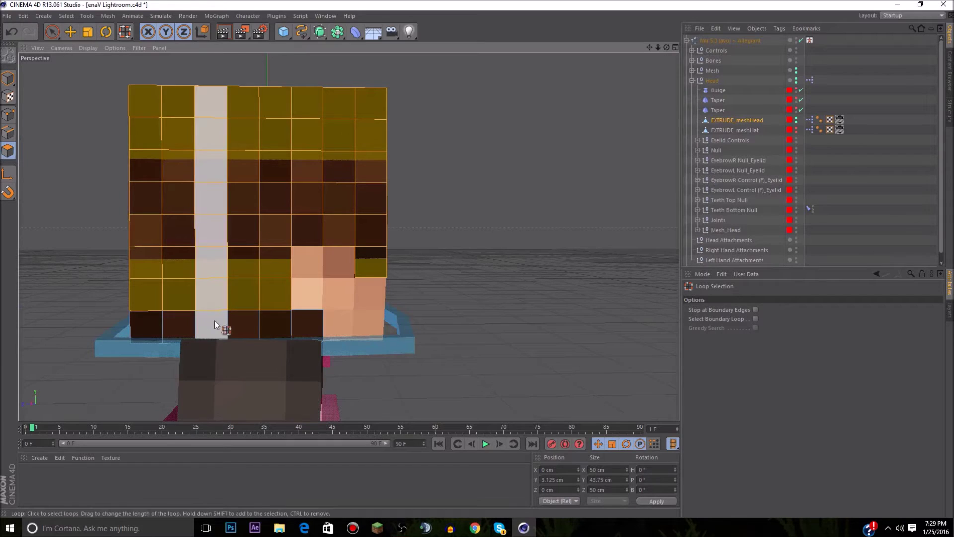
{"action": "left_click", "coordinate": [237, 325], "text": "shift"}
{"action": "left_click_drag", "start_coordinate": [666, 47], "coordinate": [641, 51]}
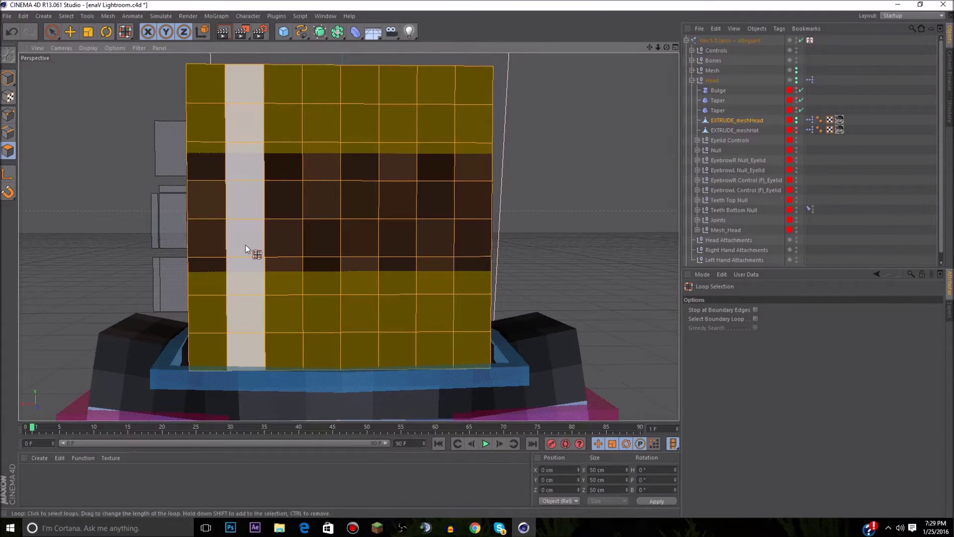
{"action": "scroll", "coordinate": [453, 281], "scroll_direction": "down", "scroll_amount": 3}
{"action": "scroll", "coordinate": [453, 281], "scroll_direction": "down", "scroll_amount": 2}
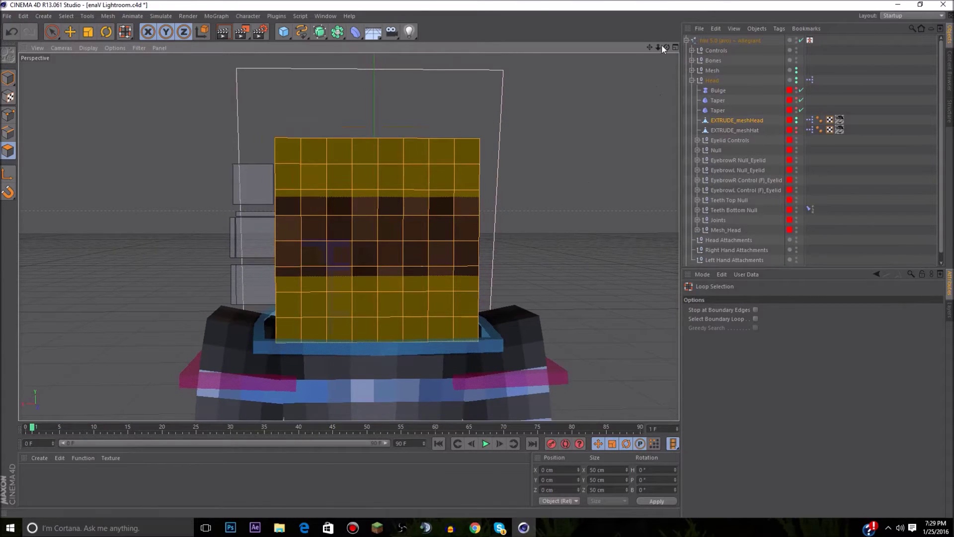
Step: Return to model mode and move the controlNeck object 80 cm sideways along X, taking the head off the body
{"action": "left_click_drag", "start_coordinate": [667, 47], "coordinate": [715, 12]}
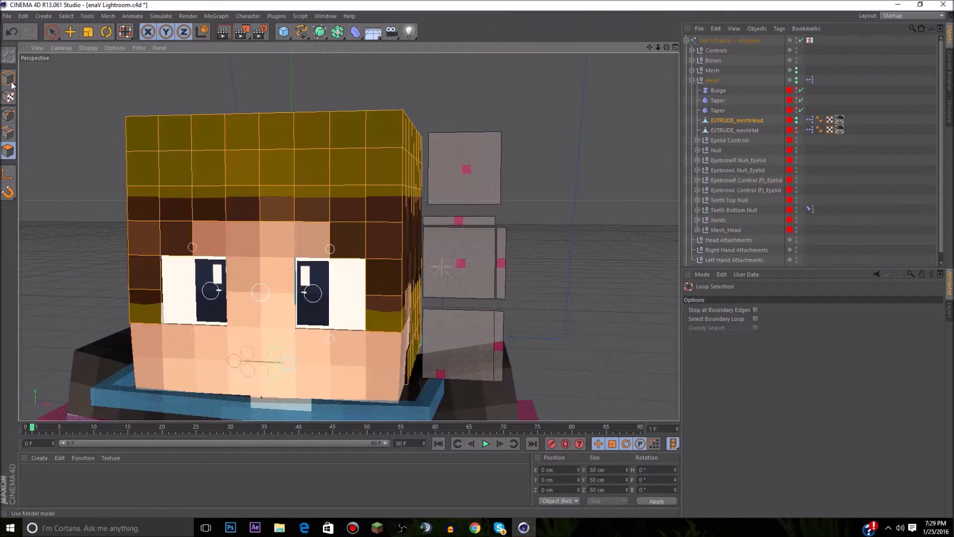
{"action": "scroll", "coordinate": [97, 330], "scroll_direction": "down", "scroll_amount": 2}
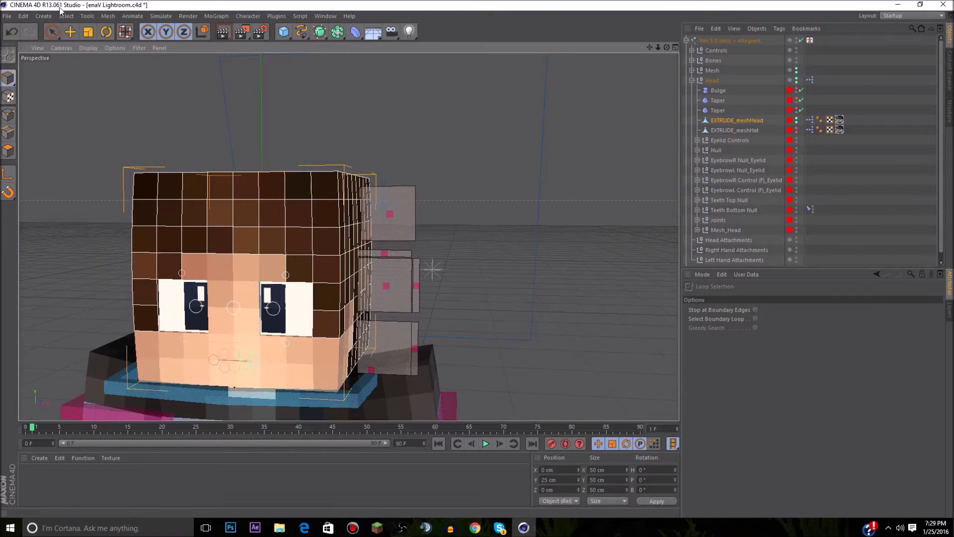
{"action": "left_click", "coordinate": [70, 33]}
{"action": "left_click", "coordinate": [217, 395]}
{"action": "scroll", "coordinate": [224, 392], "scroll_direction": "down", "scroll_amount": 4}
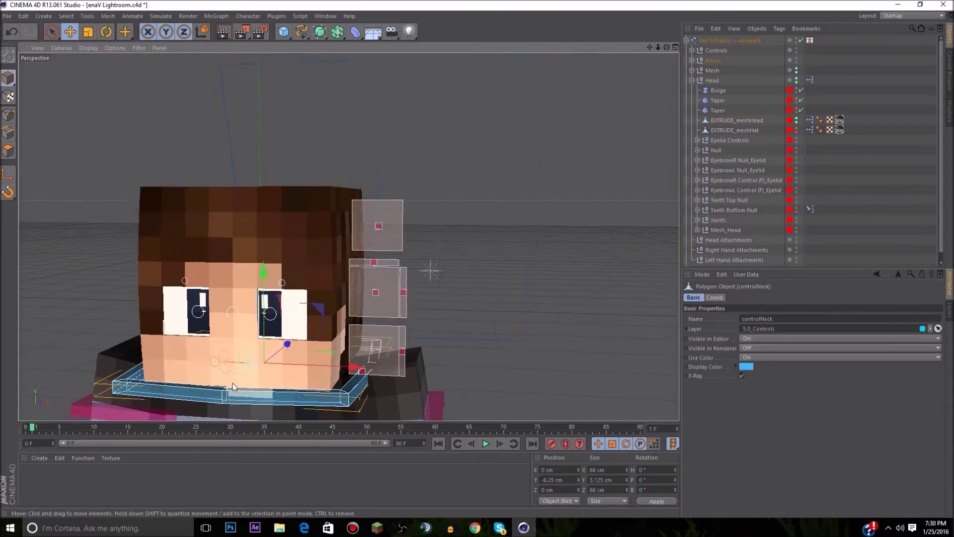
{"action": "left_click_drag", "start_coordinate": [341, 378], "coordinate": [144, 376]}
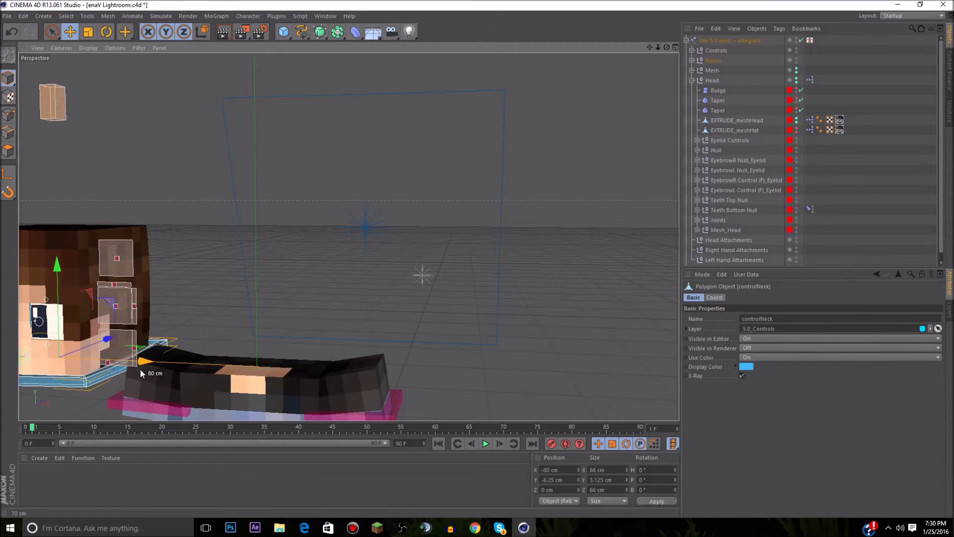
Step: Deselect all underside polygons of EXTRUDE_meshHead with Live Selection in polygon mode, keeping the hair polygons selected
{"action": "left_click", "coordinate": [8, 151]}
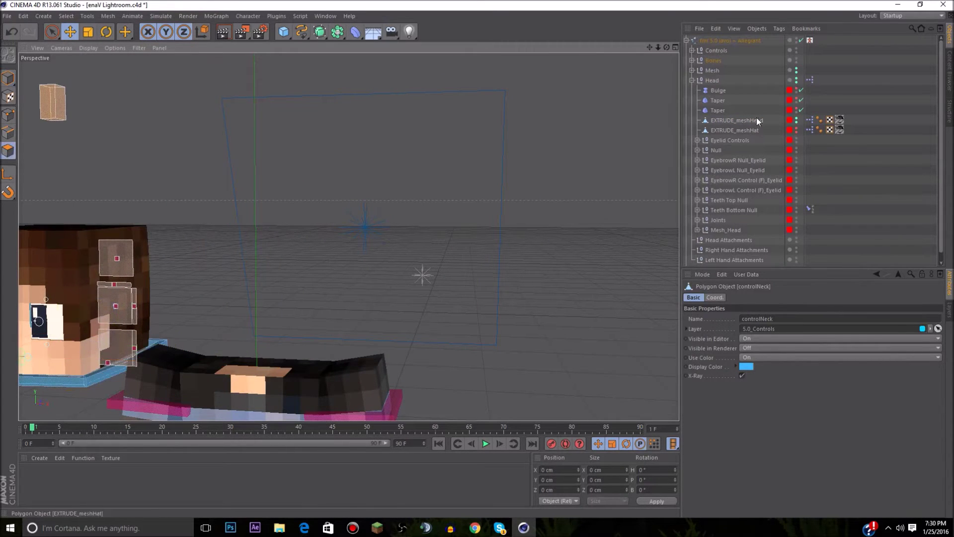
{"action": "left_click", "coordinate": [737, 121]}
{"action": "left_click_drag", "start_coordinate": [666, 47], "coordinate": [704, 2]}
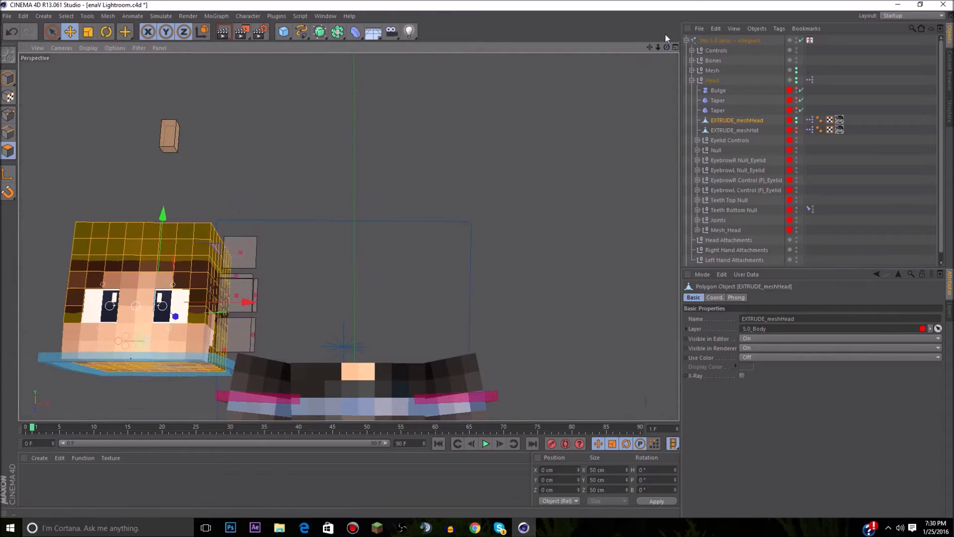
{"action": "left_click_drag", "start_coordinate": [650, 47], "coordinate": [738, 1]}
{"action": "scroll", "coordinate": [189, 263], "scroll_direction": "up", "scroll_amount": 6}
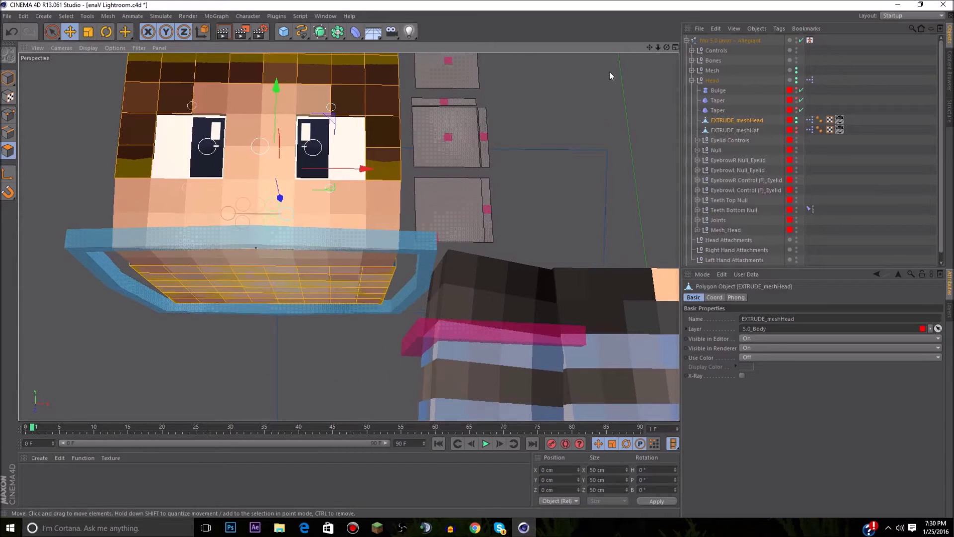
{"action": "left_click_drag", "start_coordinate": [667, 47], "coordinate": [655, 2]}
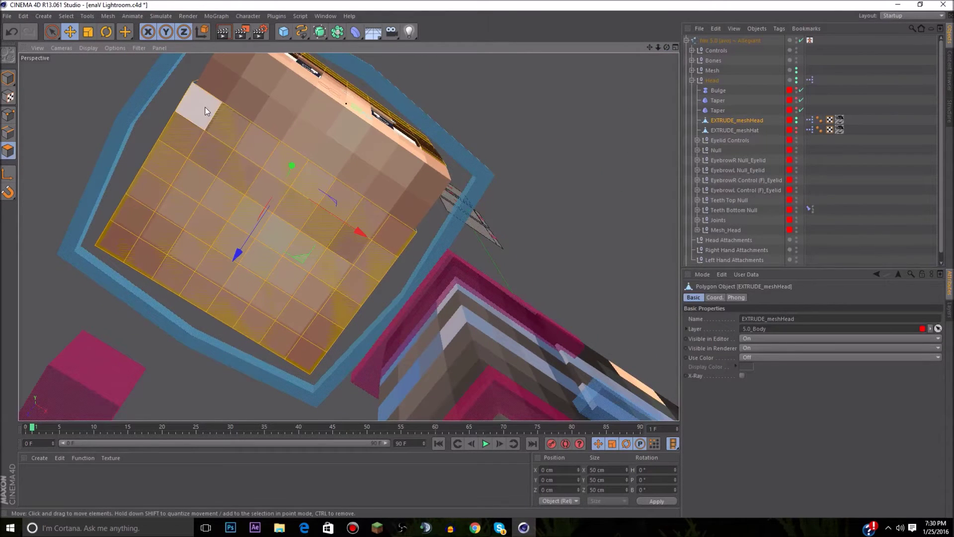
{"action": "left_click_drag", "start_coordinate": [205, 106], "coordinate": [181, 157]}
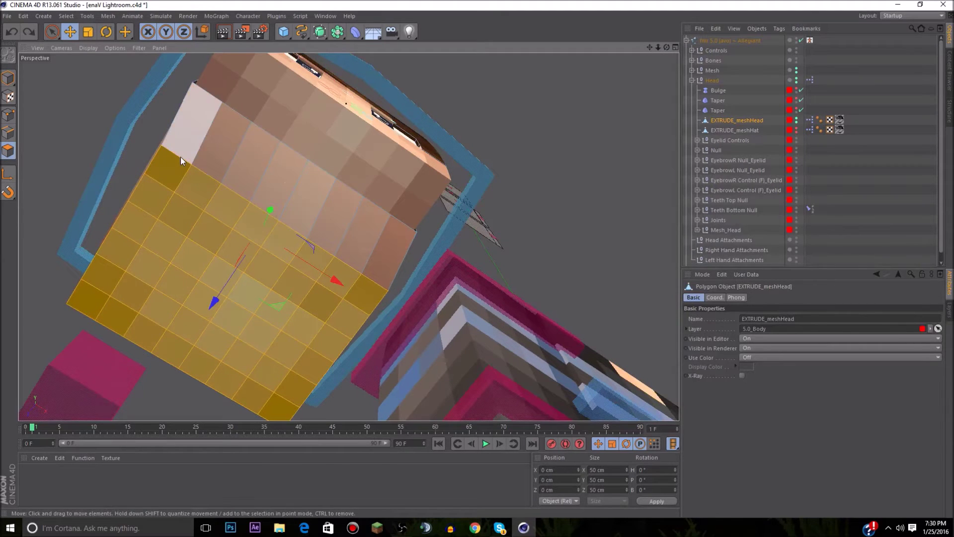
{"action": "key", "text": "ctrl+z"}
{"action": "left_click", "coordinate": [52, 32]}
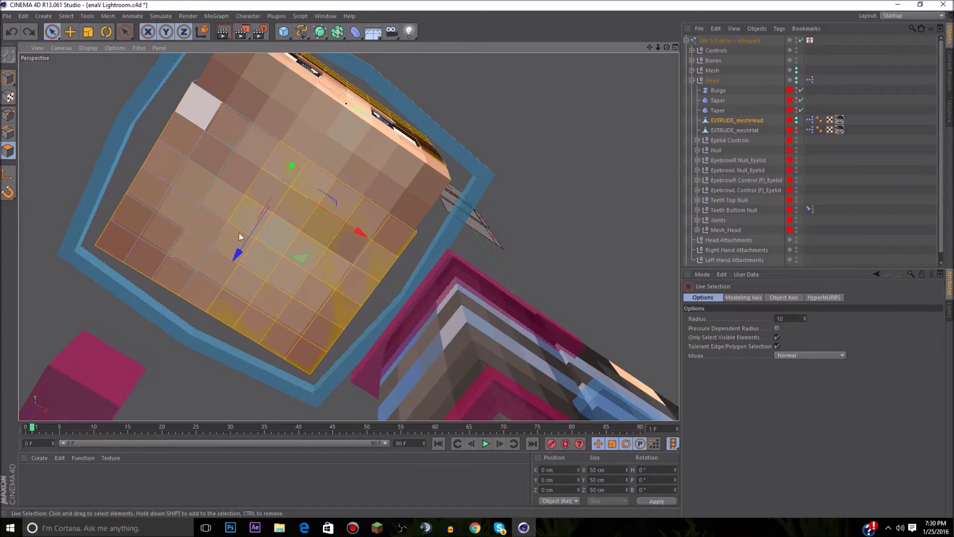
{"action": "mouse_move", "coordinate": [258, 315]}
{"action": "left_mouse_down", "text": "ctrl"}
{"action": "mouse_move", "coordinate": [325, 223]}
{"action": "mouse_move", "coordinate": [351, 226]}
{"action": "mouse_move", "coordinate": [330, 281]}
{"action": "mouse_move", "coordinate": [289, 329]}
{"action": "left_mouse_up", "text": "ctrl"}
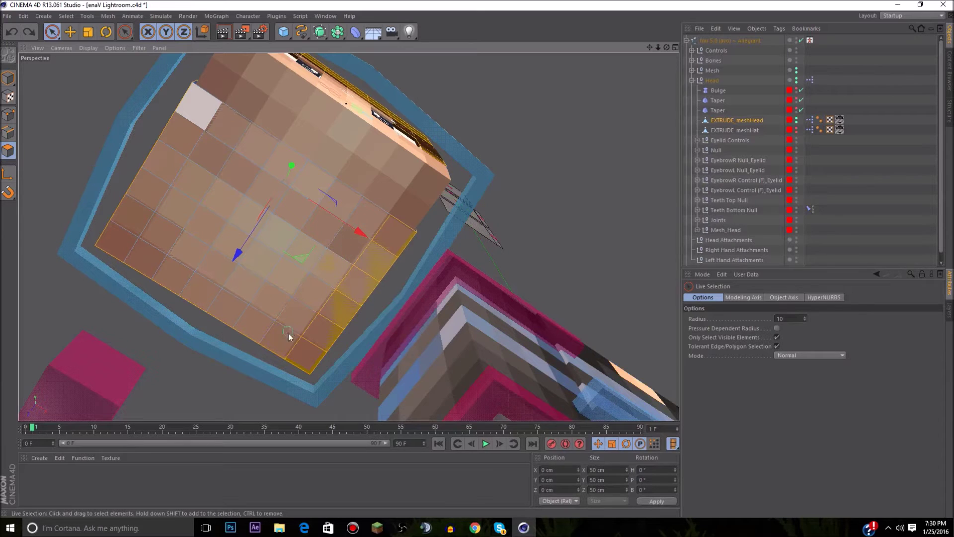
{"action": "left_click_drag", "start_coordinate": [364, 257], "coordinate": [395, 229], "text": "ctrl"}
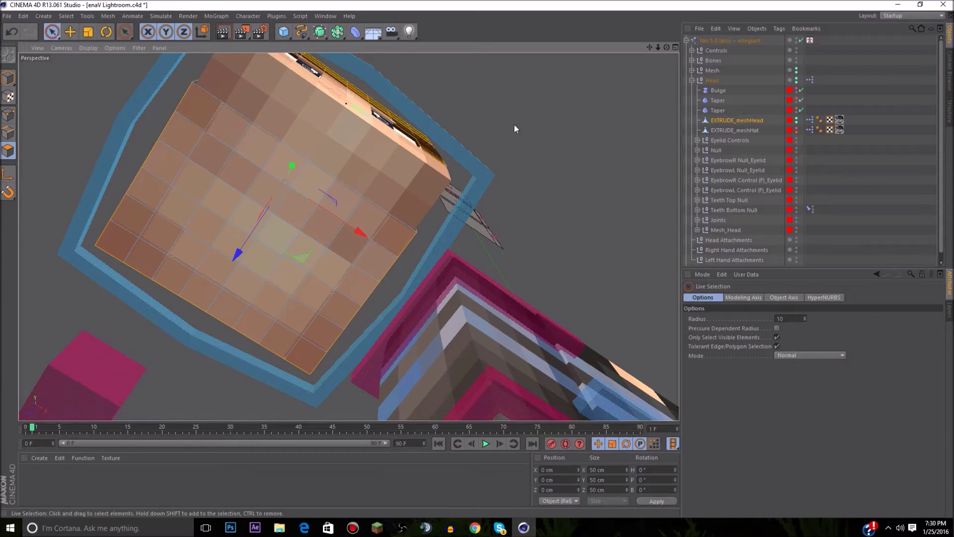
Step: Extrude the selected hair polygons outward with a maximum angle of 91° and an offset of 3 cm
{"action": "left_click_drag", "start_coordinate": [667, 47], "coordinate": [765, 87]}
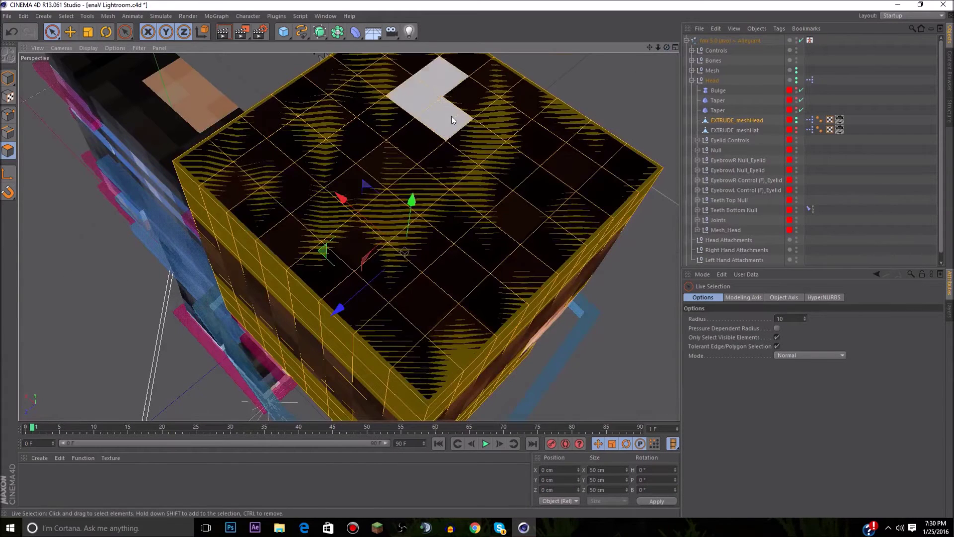
{"action": "scroll", "coordinate": [458, 130], "scroll_direction": "down", "scroll_amount": 4}
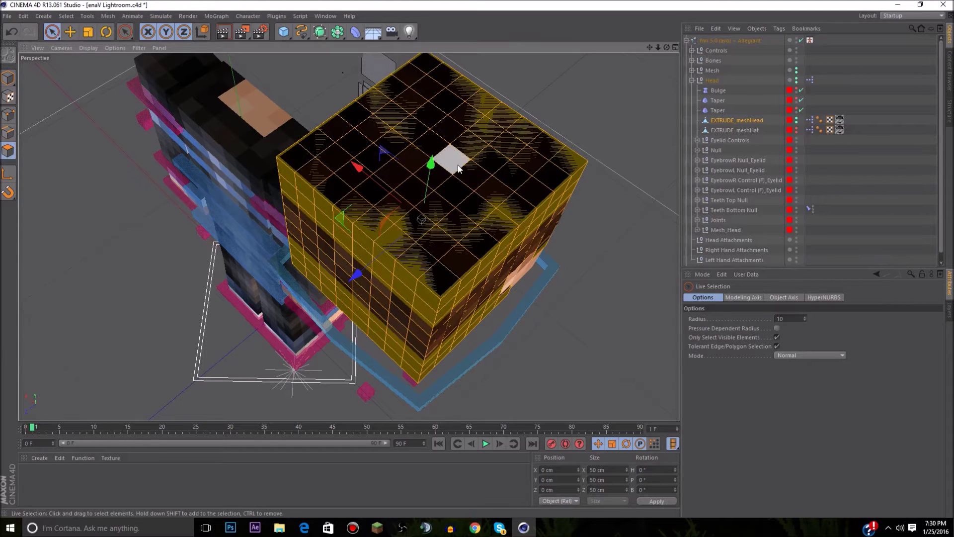
{"action": "key", "text": "d"}
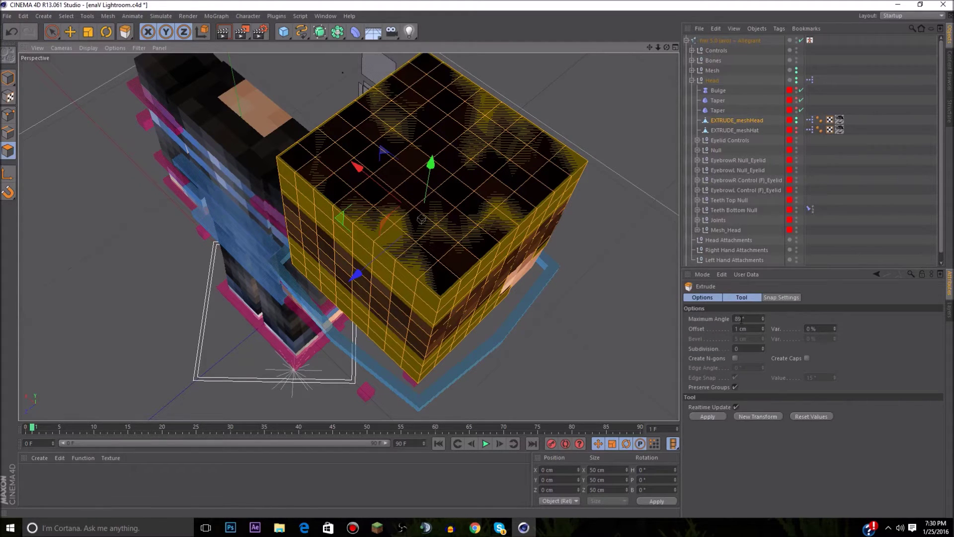
{"action": "double_click", "coordinate": [739, 318]}
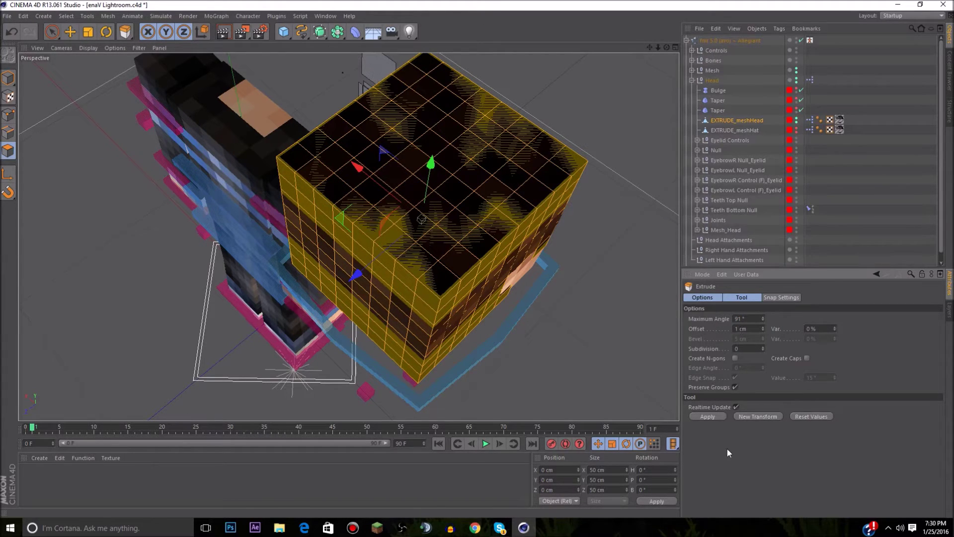
{"action": "left_click", "coordinate": [739, 329]}
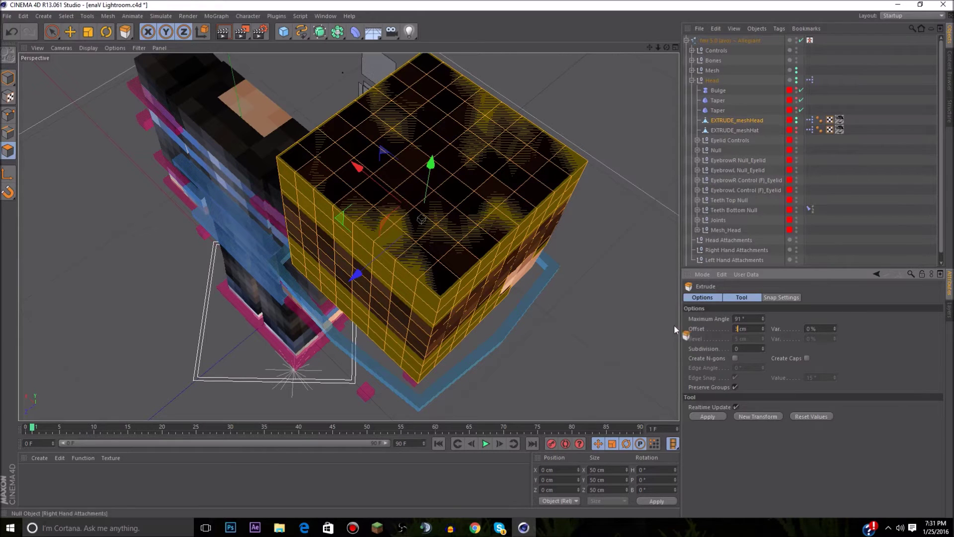
{"action": "left_click", "coordinate": [708, 416]}
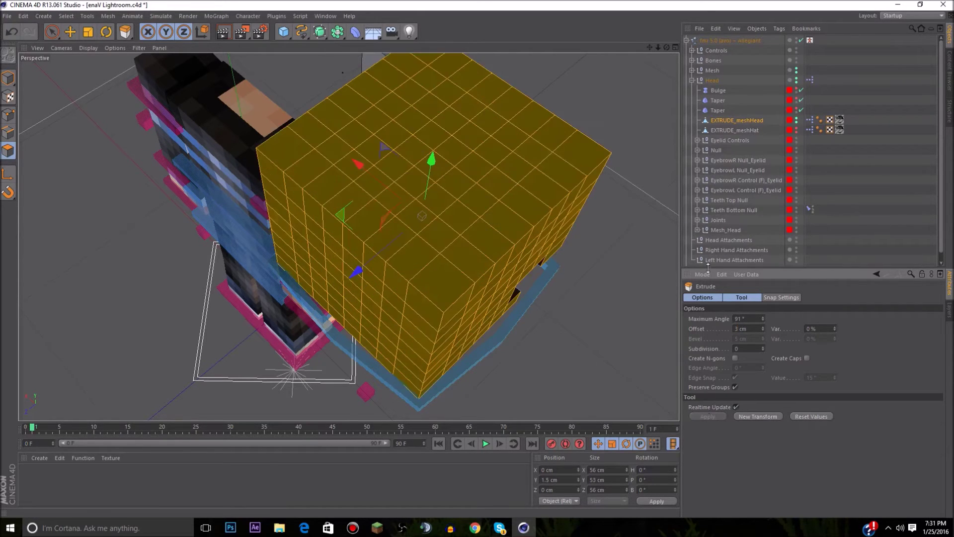
Step: Examine the extruded hair around the face from the front and the side
{"action": "left_click_drag", "start_coordinate": [562, 201], "coordinate": [567, 190], "text": "alt"}
{"action": "scroll", "coordinate": [567, 189], "scroll_direction": "down", "scroll_amount": 2}
{"action": "left_click_drag", "start_coordinate": [667, 47], "coordinate": [537, 10]}
{"action": "scroll", "coordinate": [476, 192], "scroll_direction": "down", "scroll_amount": 4}
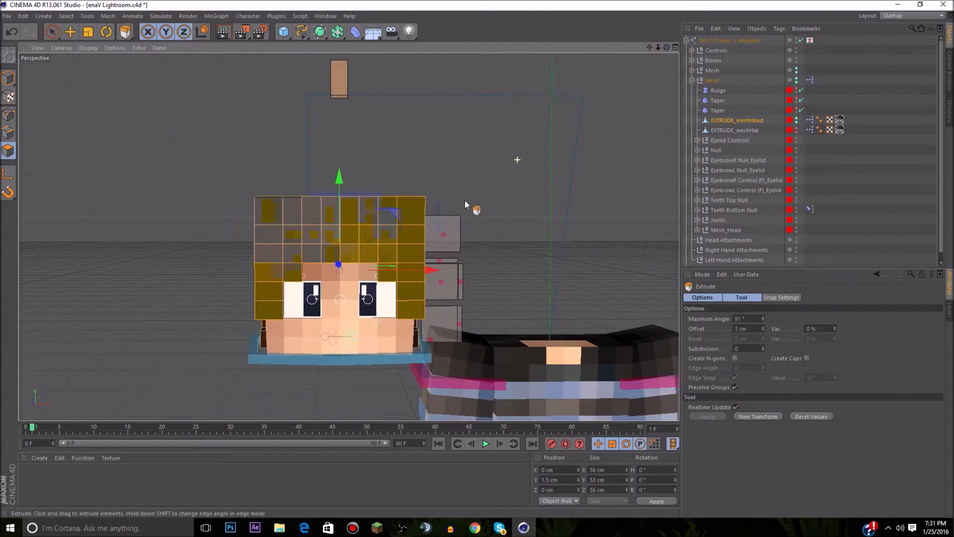
{"action": "left_click_drag", "start_coordinate": [667, 47], "coordinate": [700, 70]}
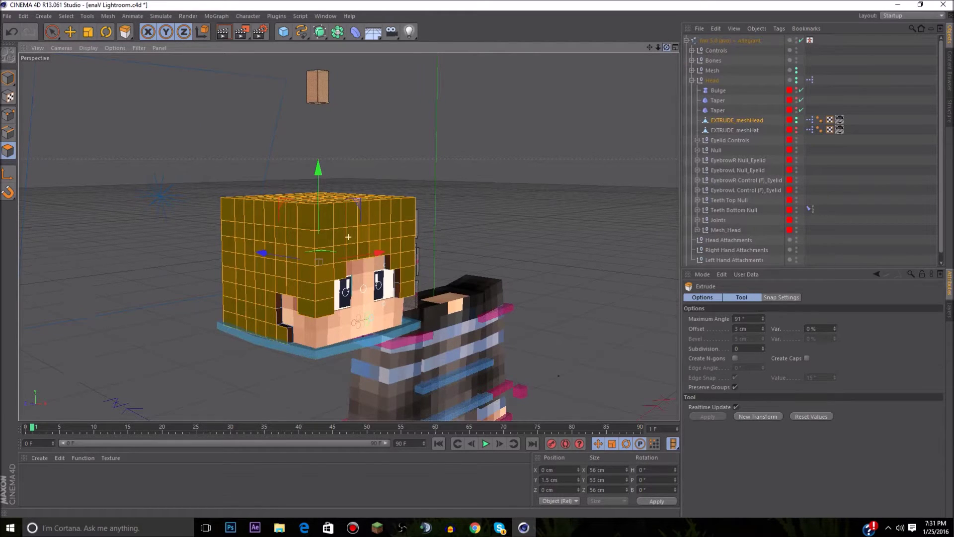
{"action": "left_click_drag", "start_coordinate": [666, 48], "coordinate": [606, 25]}
{"action": "left_click_drag", "start_coordinate": [666, 48], "coordinate": [718, 42]}
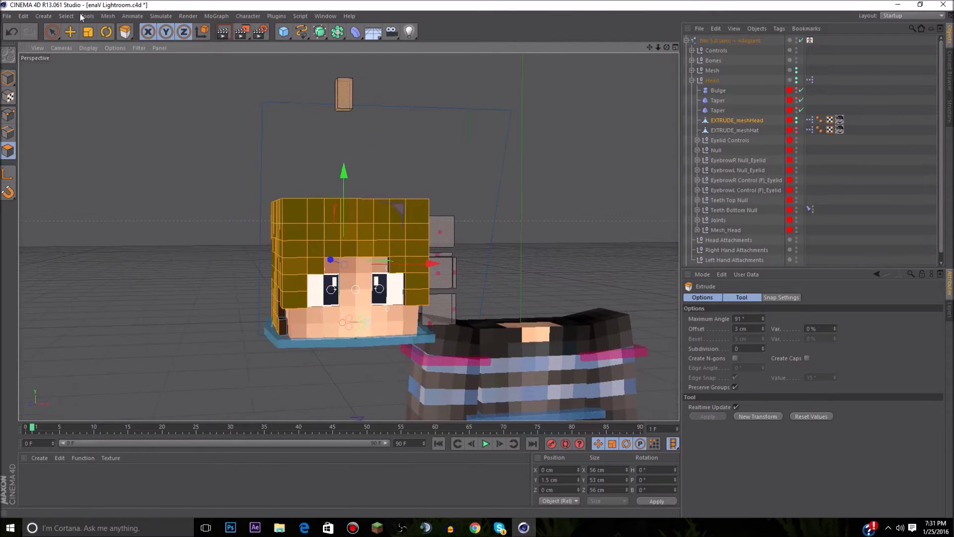
Step: Deselect the hair polygons and select the controlNeck object in model mode
{"action": "key", "text": "e"}
{"action": "left_click", "coordinate": [361, 339]}
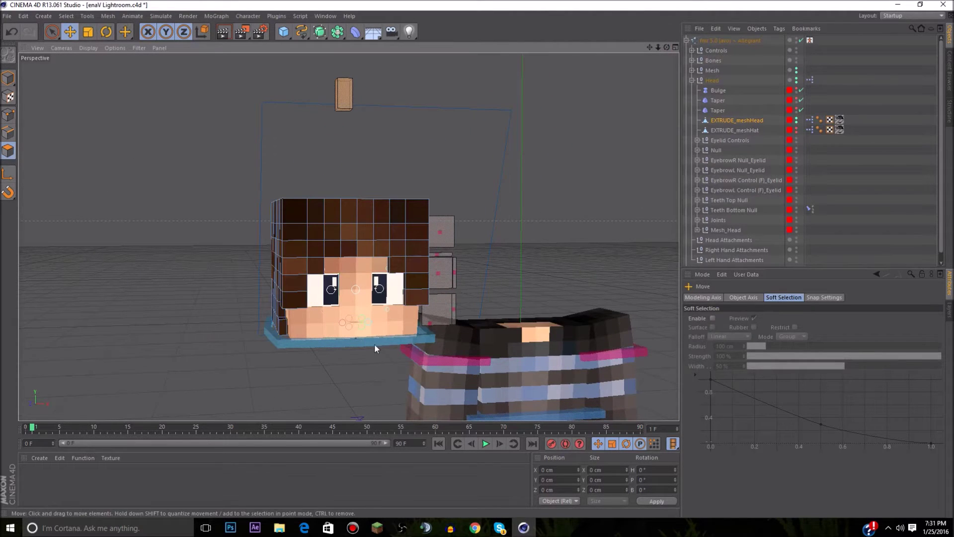
{"action": "left_click", "coordinate": [8, 79]}
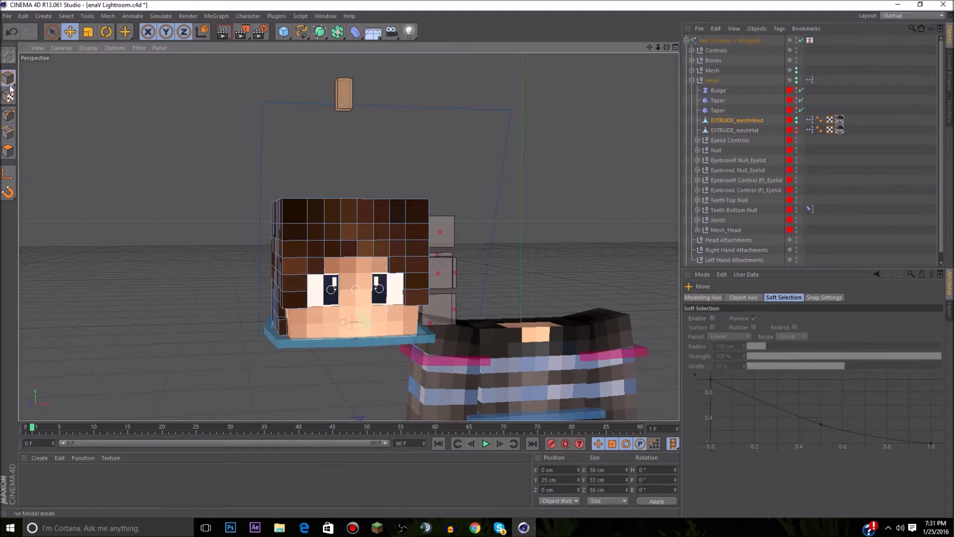
{"action": "left_click", "coordinate": [378, 341]}
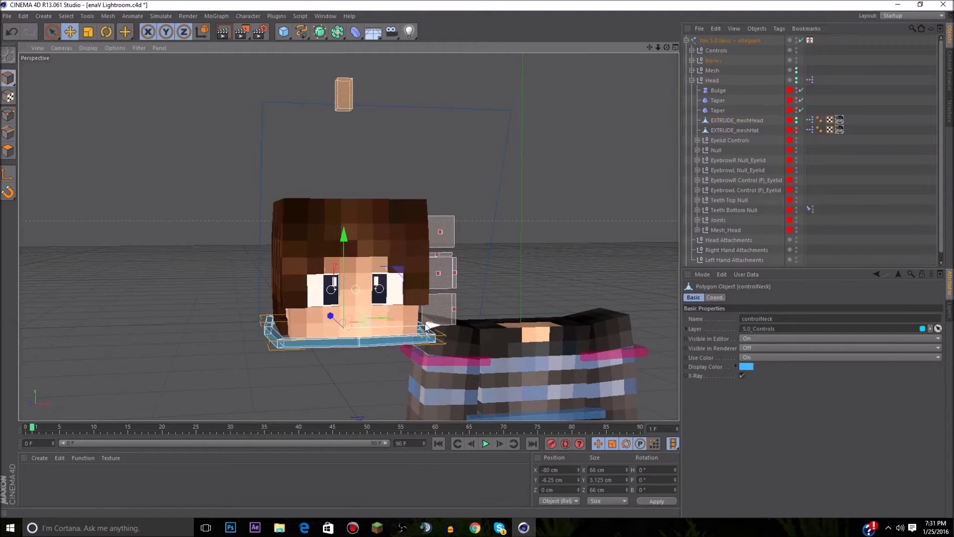
{"action": "left_click", "coordinate": [741, 119]}
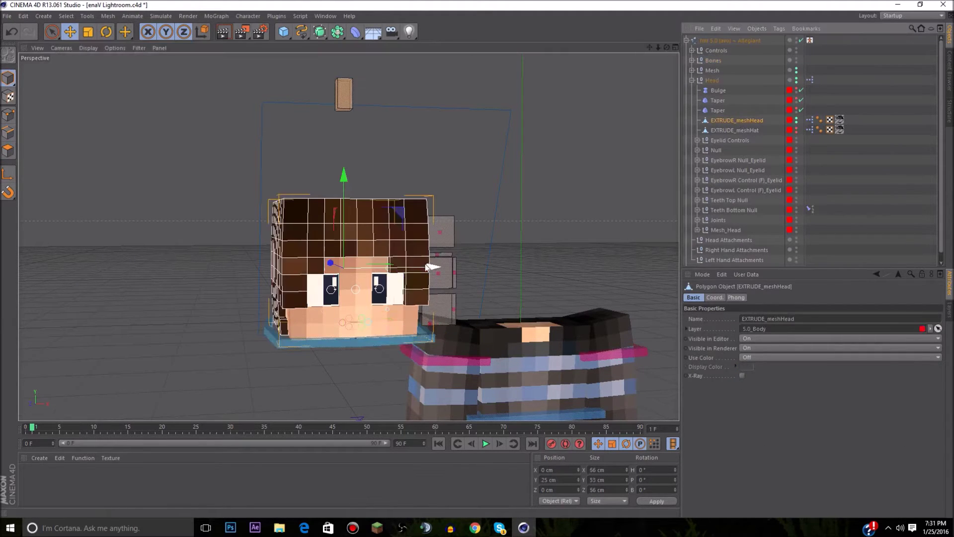
{"action": "left_click_drag", "start_coordinate": [428, 273], "coordinate": [436, 274]}
{"action": "key", "text": "ctrl+z"}
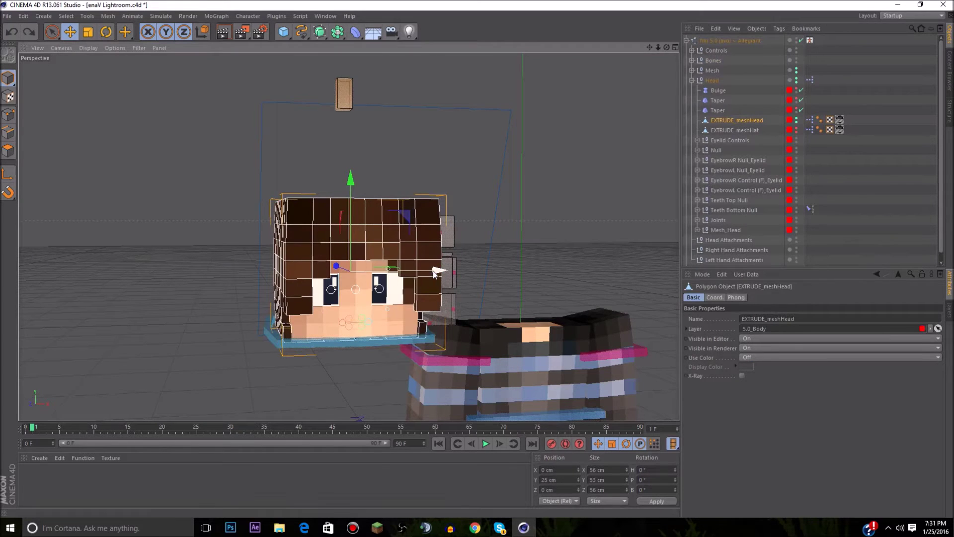
Step: Move the controlNeck object back along X so the head sits centred on the body, and deselect it
{"action": "left_click", "coordinate": [377, 341]}
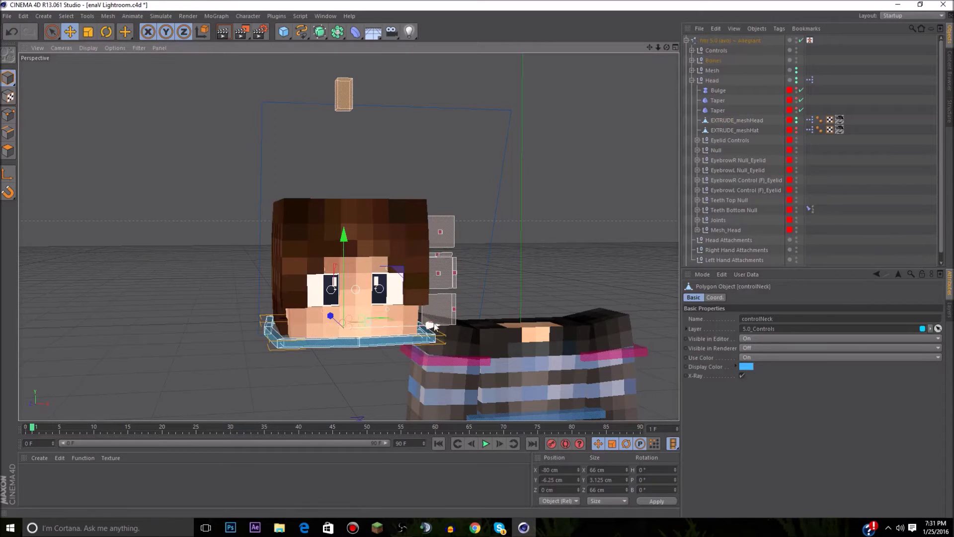
{"action": "left_click_drag", "start_coordinate": [434, 325], "coordinate": [610, 319]}
{"action": "left_click", "coordinate": [234, 171]}
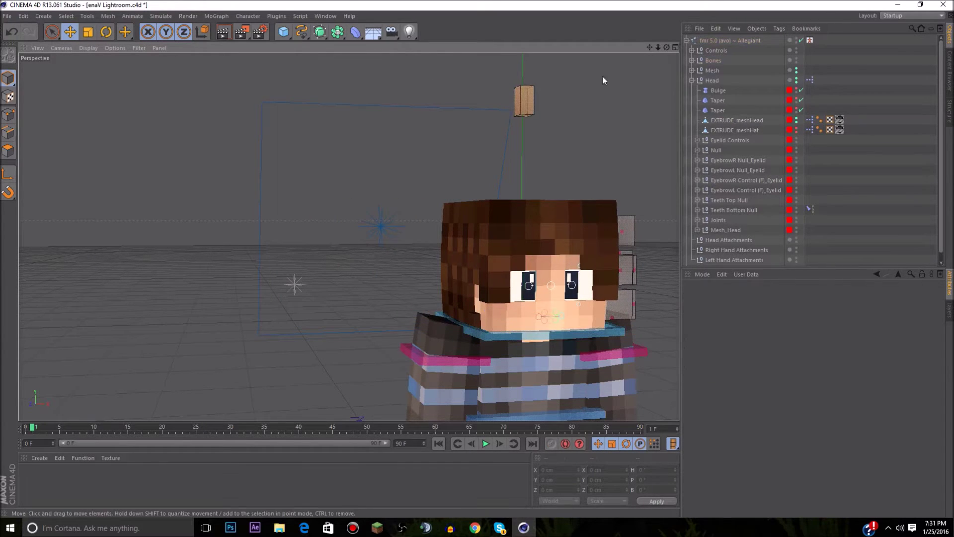
{"action": "left_click_drag", "start_coordinate": [664, 46], "coordinate": [647, 46]}
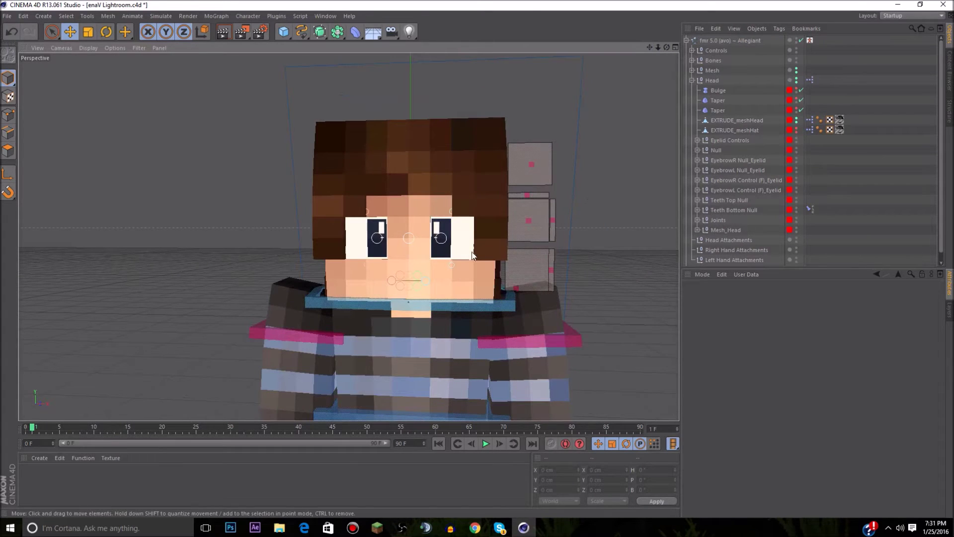
{"action": "left_click", "coordinate": [744, 121]}
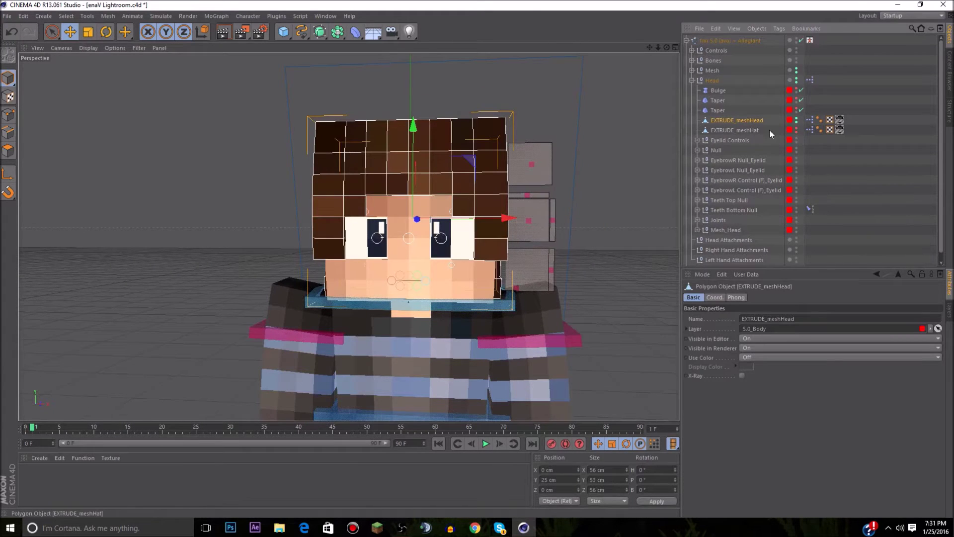
{"action": "left_click", "coordinate": [761, 130]}
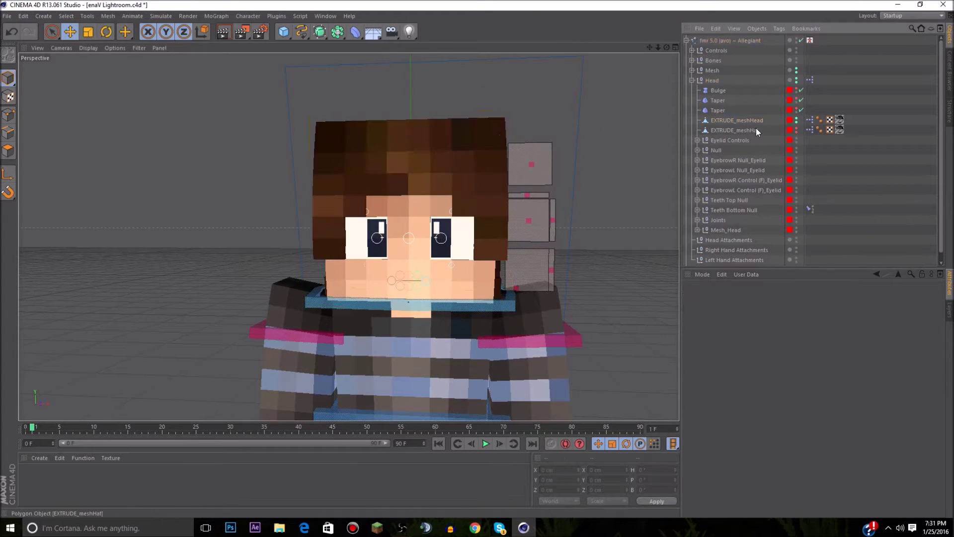
Step: Make the EXTRUDE_meshHat object visible in the editor and the renderer
{"action": "left_click", "coordinate": [798, 128]}
{"action": "left_click", "coordinate": [796, 128]}
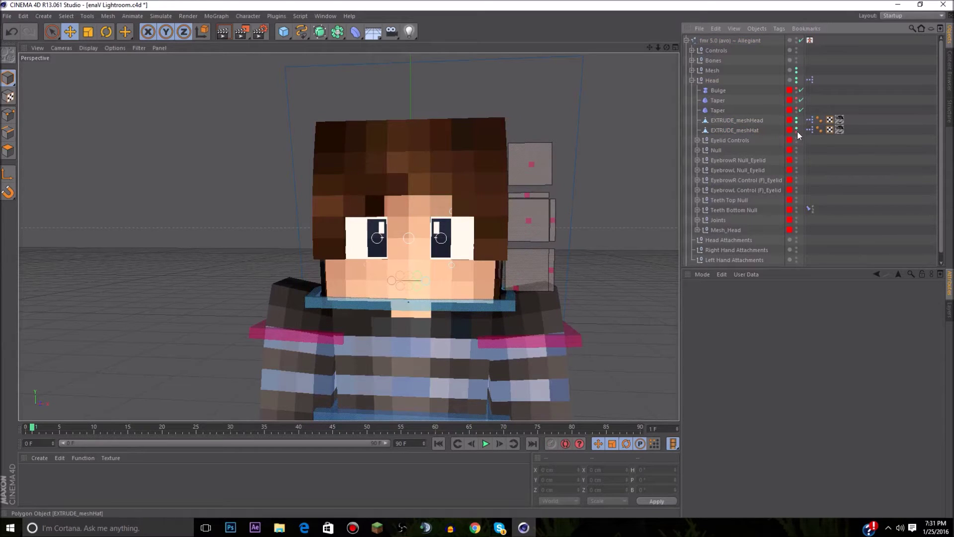
{"action": "left_click", "coordinate": [739, 118]}
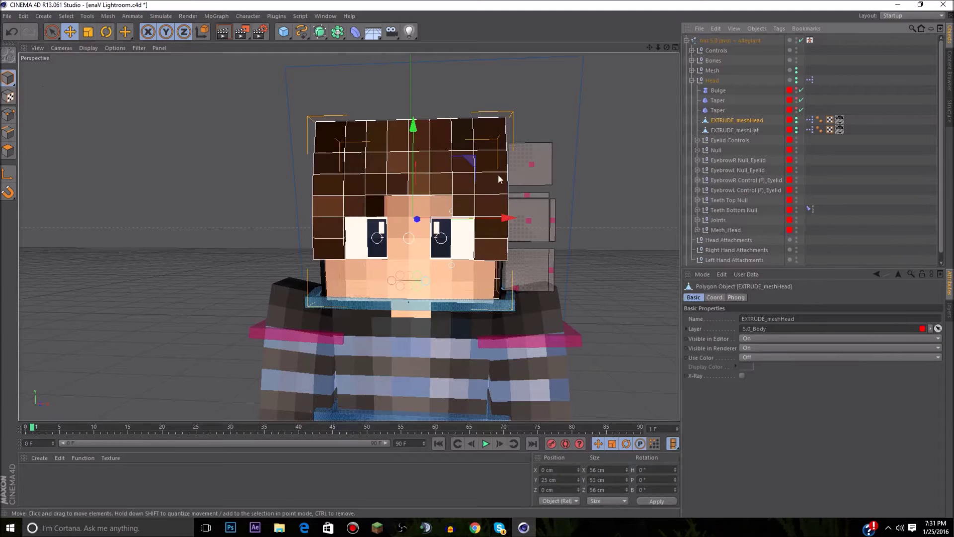
{"action": "left_click_drag", "start_coordinate": [508, 220], "coordinate": [263, 239]}
{"action": "scroll", "coordinate": [298, 229], "scroll_direction": "down", "scroll_amount": 1}
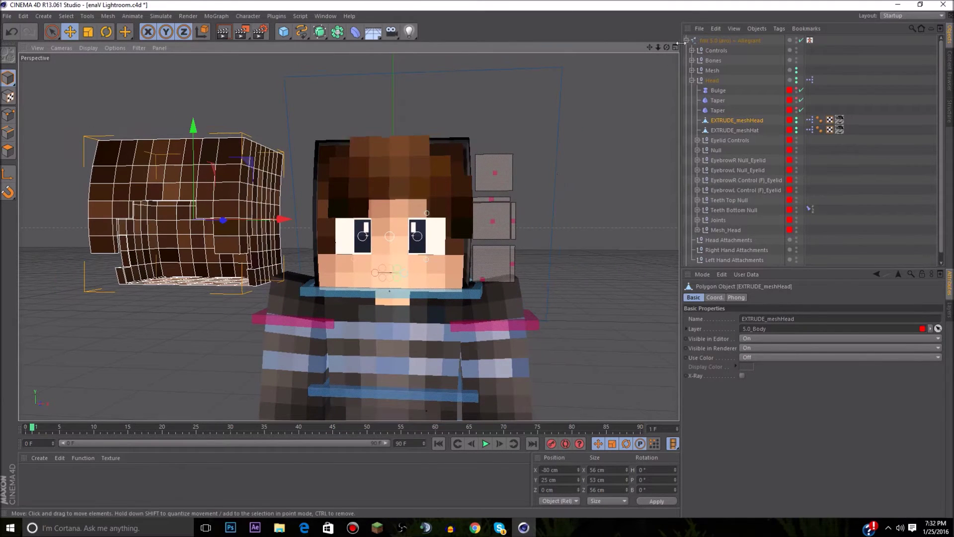
{"action": "mouse_move", "coordinate": [658, 47]}
{"action": "left_mouse_down"}
{"action": "mouse_move", "coordinate": [683, 47]}
{"action": "mouse_move", "coordinate": [638, 47]}
{"action": "mouse_move", "coordinate": [681, 50]}
{"action": "mouse_move", "coordinate": [720, 22]}
{"action": "mouse_move", "coordinate": [668, 46]}
{"action": "left_mouse_up"}
{"action": "key", "text": "ctrl+z"}
Step: Select the EXTRUDE_meshHat object and move it beside the head to X -80 cm
{"action": "left_click", "coordinate": [742, 131]}
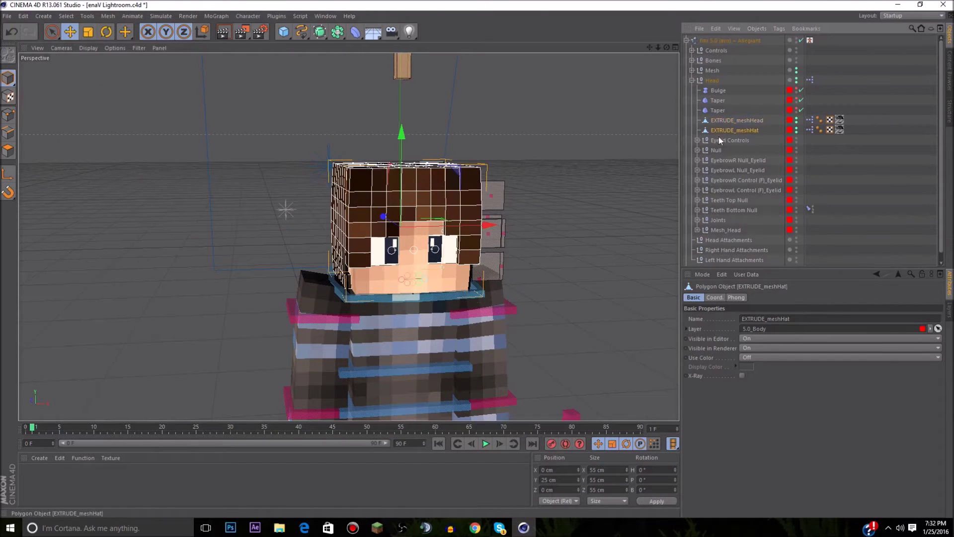
{"action": "left_click_drag", "start_coordinate": [488, 228], "coordinate": [312, 230]}
{"action": "key", "text": "ctrl+z"}
{"action": "scroll", "coordinate": [40, 299], "scroll_direction": "up", "scroll_amount": 3}
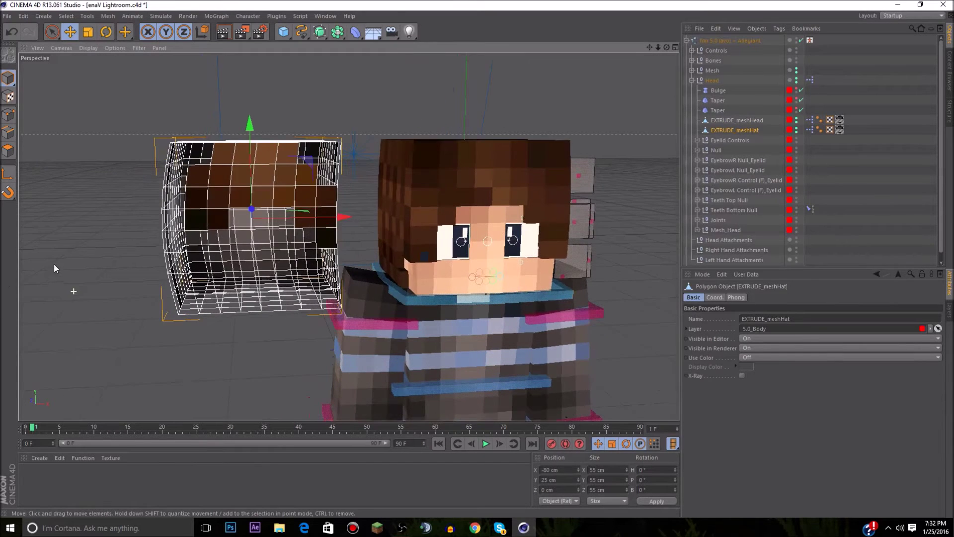
Step: In polygon mode, loop-select the seven vertical polygon loops of the hat mesh behind its open front column
{"action": "left_click", "coordinate": [8, 151]}
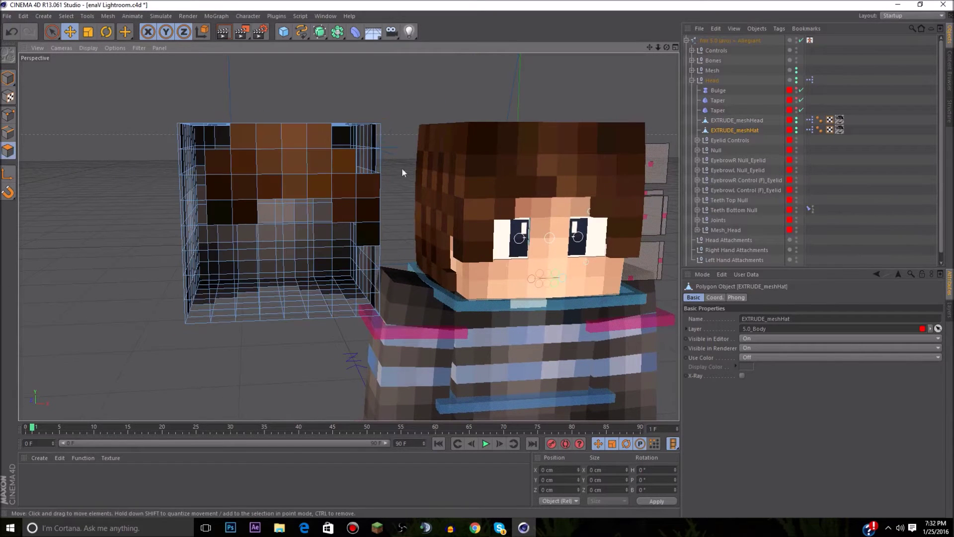
{"action": "scroll", "coordinate": [344, 207], "scroll_direction": "up", "scroll_amount": 3}
{"action": "scroll", "coordinate": [345, 206], "scroll_direction": "down", "scroll_amount": 4}
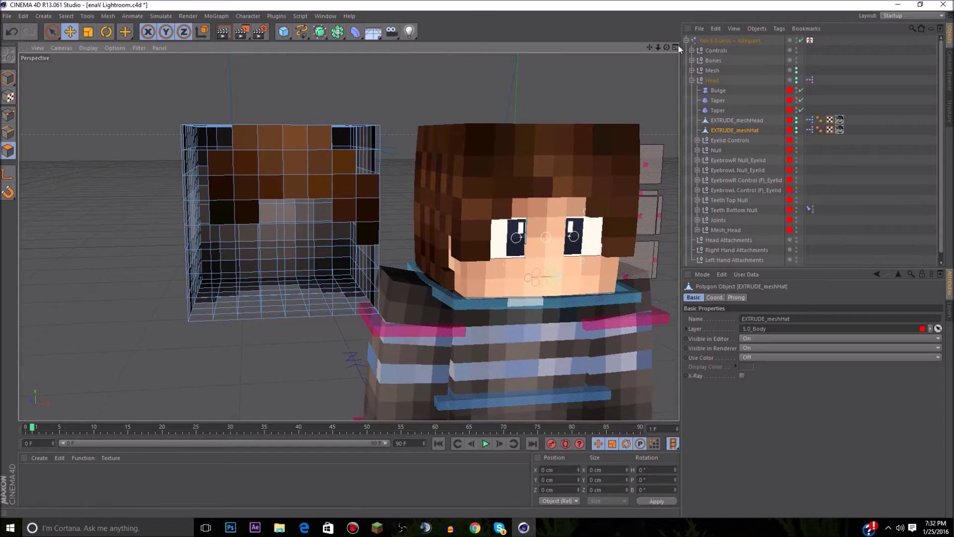
{"action": "left_click_drag", "start_coordinate": [667, 47], "coordinate": [706, 40]}
{"action": "left_click_drag", "start_coordinate": [348, 237], "coordinate": [308, 288], "text": "alt"}
{"action": "key", "text": "u"}
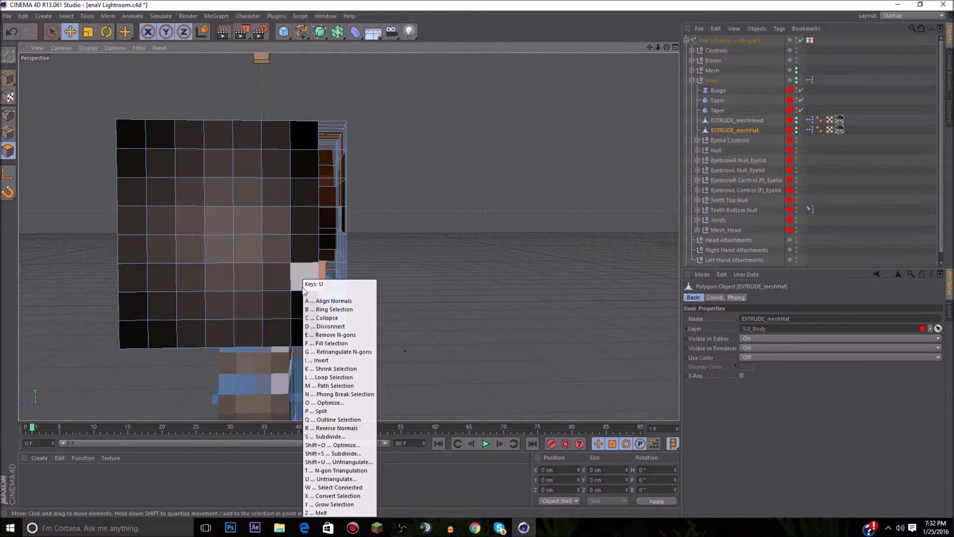
{"action": "key", "text": "l"}
{"action": "left_click", "coordinate": [301, 287]}
{"action": "left_click", "coordinate": [280, 288], "text": "shift"}
{"action": "left_click", "coordinate": [248, 288], "text": "shift"}
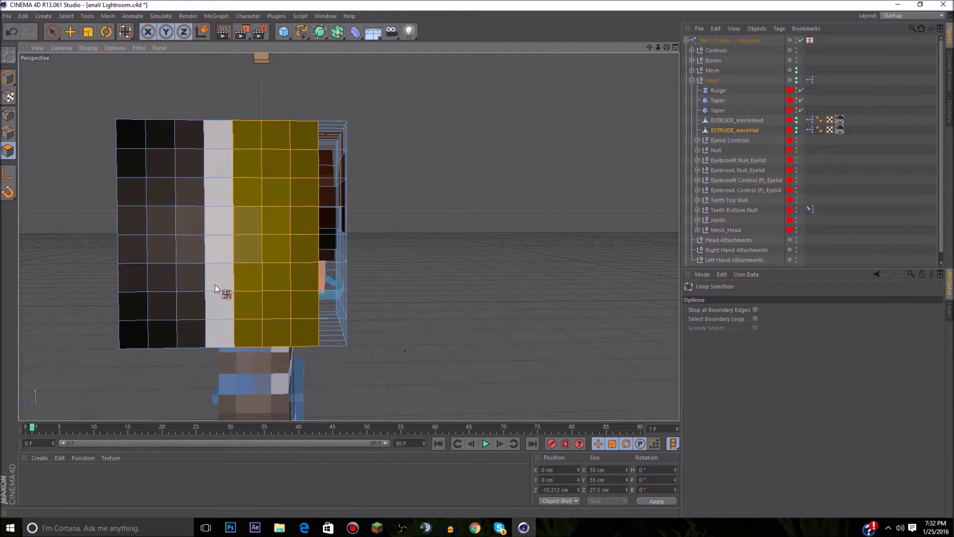
{"action": "left_click", "coordinate": [214, 284], "text": "shift"}
{"action": "left_click", "coordinate": [190, 283], "text": "shift"}
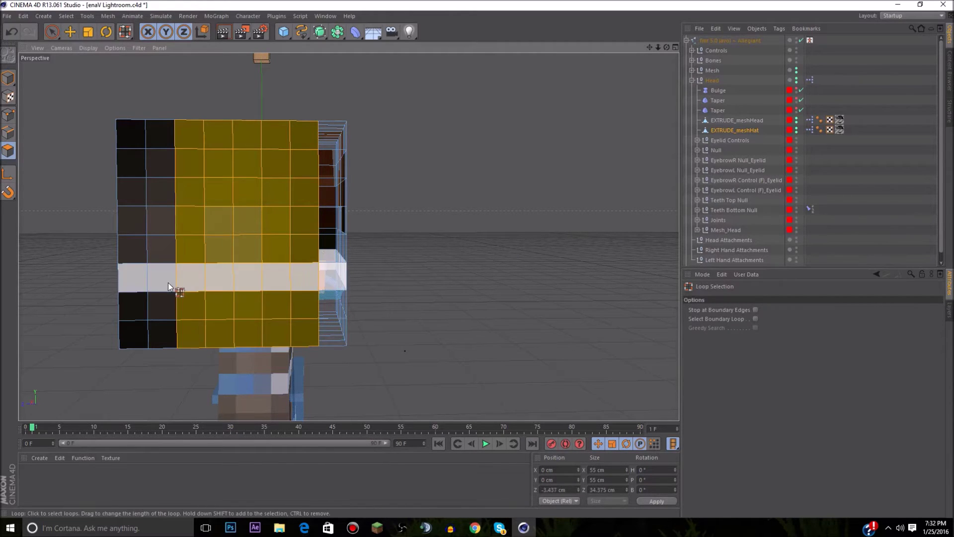
{"action": "left_click", "coordinate": [138, 294], "text": "shift"}
{"action": "left_click", "coordinate": [127, 291], "text": "shift"}
Step: Add all the polygons on the back face of the hat mesh to the selection with Live Selection
{"action": "left_click_drag", "start_coordinate": [348, 237], "coordinate": [348, 237], "text": "alt"}
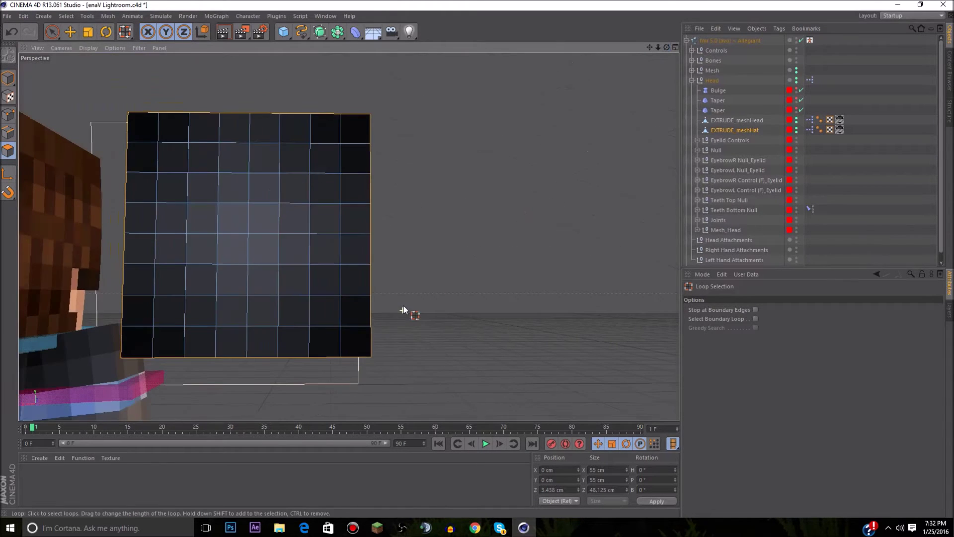
{"action": "left_click_drag", "start_coordinate": [403, 305], "coordinate": [404, 306], "text": "alt"}
{"action": "mouse_move", "coordinate": [171, 159]}
{"action": "left_mouse_down"}
{"action": "mouse_move", "coordinate": [174, 141]}
{"action": "mouse_move", "coordinate": [171, 301]}
{"action": "left_mouse_up"}
{"action": "mouse_move", "coordinate": [199, 332]}
{"action": "left_mouse_down"}
{"action": "mouse_move", "coordinate": [234, 311]}
{"action": "mouse_move", "coordinate": [229, 186]}
{"action": "mouse_move", "coordinate": [253, 151]}
{"action": "mouse_move", "coordinate": [273, 182]}
{"action": "left_mouse_up"}
{"action": "mouse_move", "coordinate": [279, 232]}
{"action": "left_mouse_down"}
{"action": "mouse_move", "coordinate": [279, 330]}
{"action": "mouse_move", "coordinate": [313, 150]}
{"action": "mouse_move", "coordinate": [341, 255]}
{"action": "mouse_move", "coordinate": [340, 323]}
{"action": "mouse_move", "coordinate": [347, 176]}
{"action": "left_mouse_up"}
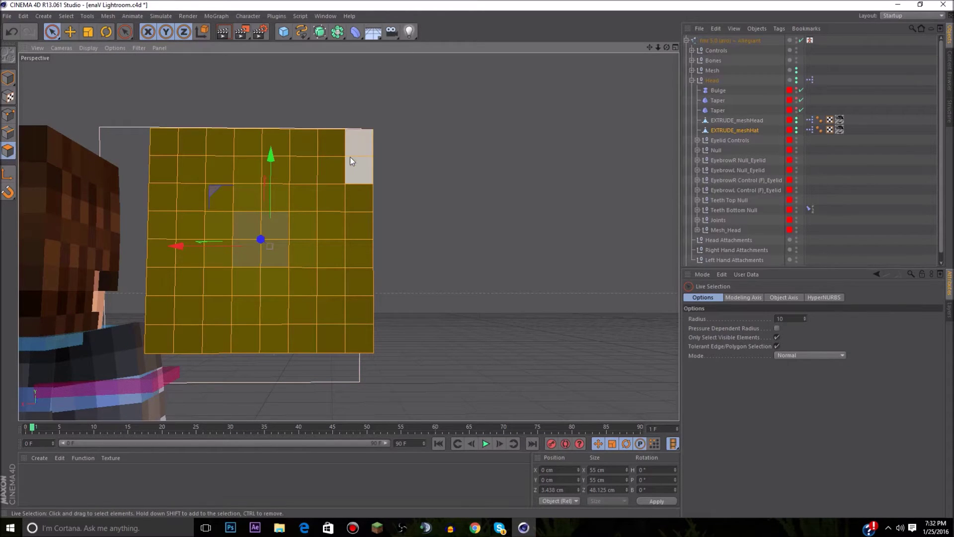
Step: Extrude the selected side, top, bottom and back polygons of the hat mesh with an offset of 2 cm
{"action": "key", "text": "d"}
{"action": "type", "text": "2"}
{"action": "left_click", "coordinate": [707, 416]}
Step: Loop-select the frontmost solid polygon loop of the hat mesh and extrude it with an offset of 1 cm
{"action": "left_click_drag", "start_coordinate": [665, 47], "coordinate": [646, 55]}
{"action": "left_click_drag", "start_coordinate": [348, 237], "coordinate": [302, 203], "text": "alt"}
{"action": "key", "text": "u"}
{"action": "key", "text": "l"}
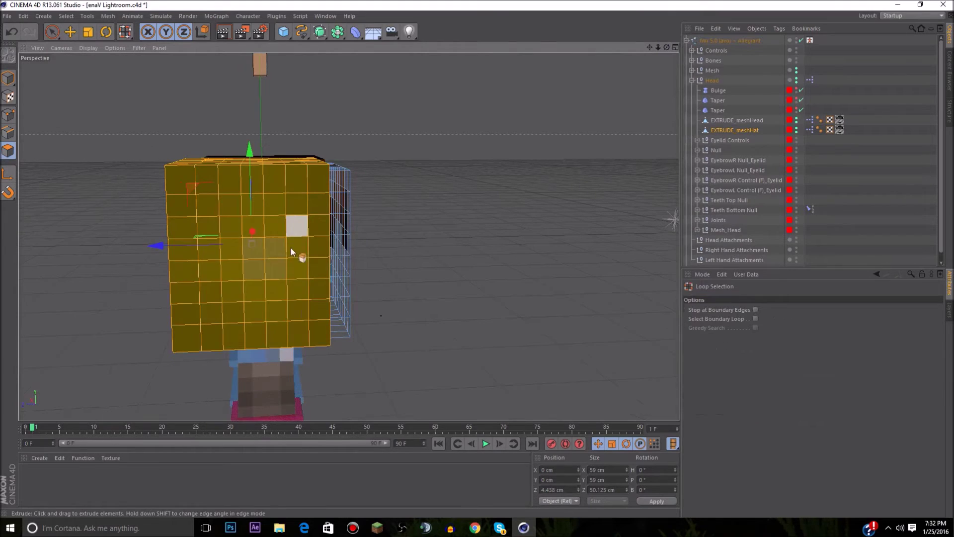
{"action": "left_click", "coordinate": [317, 263]}
{"action": "key", "text": "d"}
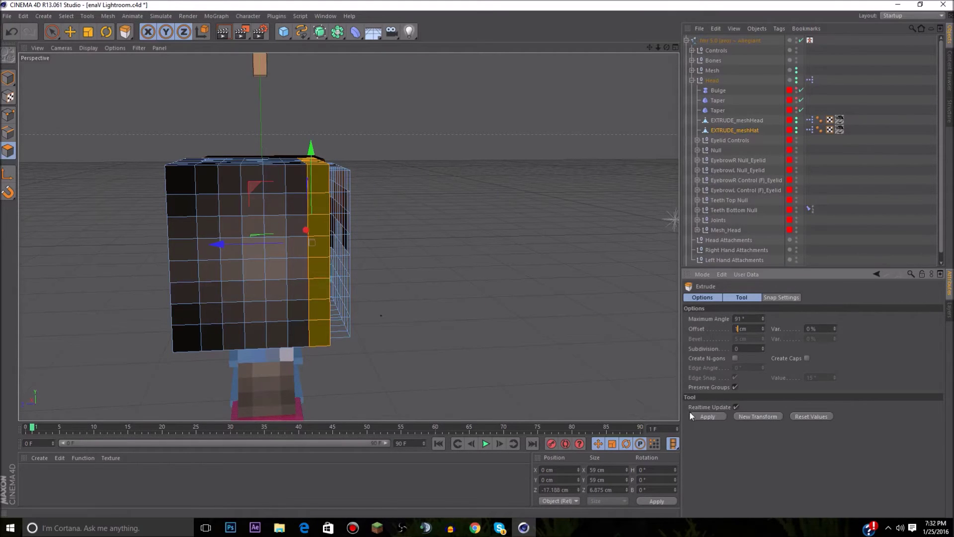
{"action": "left_click", "coordinate": [710, 418]}
Step: Select all the brown fringe polygons on the front of the hat mesh with Live Selection
{"action": "left_click_drag", "start_coordinate": [347, 237], "coordinate": [318, 235], "text": "alt"}
{"action": "scroll", "coordinate": [487, 202], "scroll_direction": "up", "scroll_amount": 6}
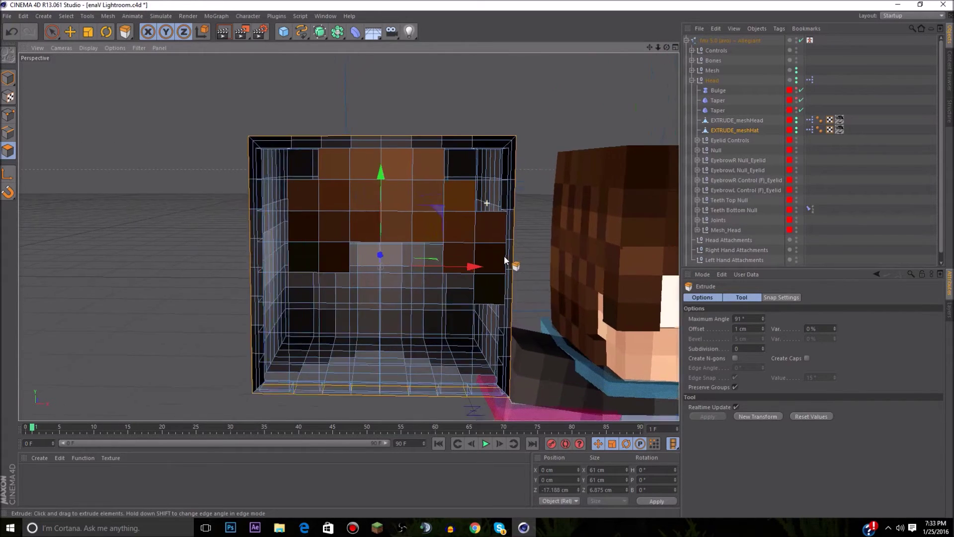
{"action": "scroll", "coordinate": [434, 281], "scroll_direction": "down", "scroll_amount": 2}
{"action": "scroll", "coordinate": [324, 254], "scroll_direction": "up", "scroll_amount": 2}
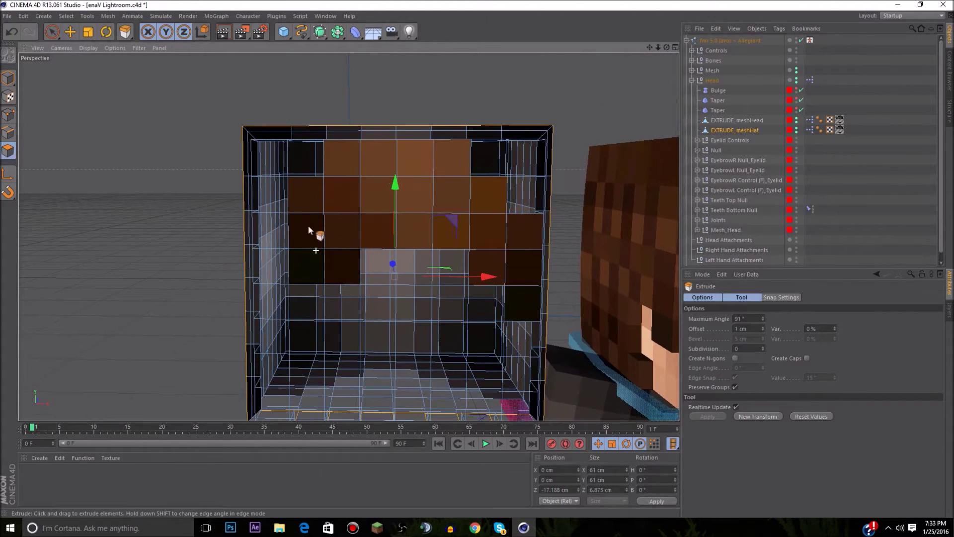
{"action": "left_click", "coordinate": [52, 32]}
{"action": "mouse_move", "coordinate": [304, 201]}
{"action": "left_mouse_down"}
{"action": "mouse_move", "coordinate": [311, 257]}
{"action": "mouse_move", "coordinate": [351, 154]}
{"action": "mouse_move", "coordinate": [380, 166]}
{"action": "mouse_move", "coordinate": [441, 164]}
{"action": "mouse_move", "coordinate": [386, 196]}
{"action": "left_mouse_up"}
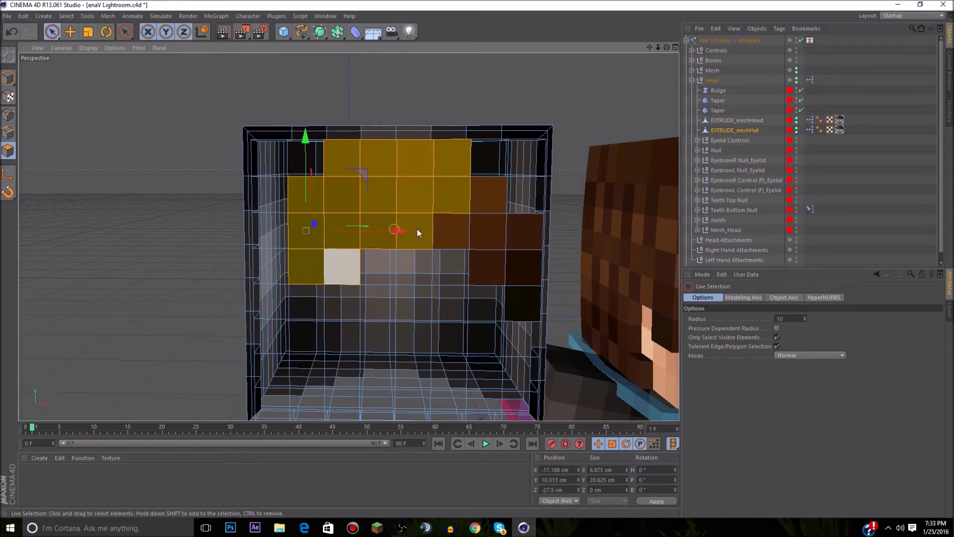
{"action": "left_click_drag", "start_coordinate": [418, 233], "coordinate": [479, 205]}
{"action": "mouse_move", "coordinate": [486, 258]}
{"action": "left_mouse_down"}
{"action": "mouse_move", "coordinate": [512, 251]}
{"action": "mouse_move", "coordinate": [517, 296]}
{"action": "left_mouse_up"}
{"action": "mouse_move", "coordinate": [666, 47]}
{"action": "left_mouse_down"}
{"action": "mouse_move", "coordinate": [437, 163]}
{"action": "mouse_move", "coordinate": [344, 172]}
{"action": "left_mouse_up"}
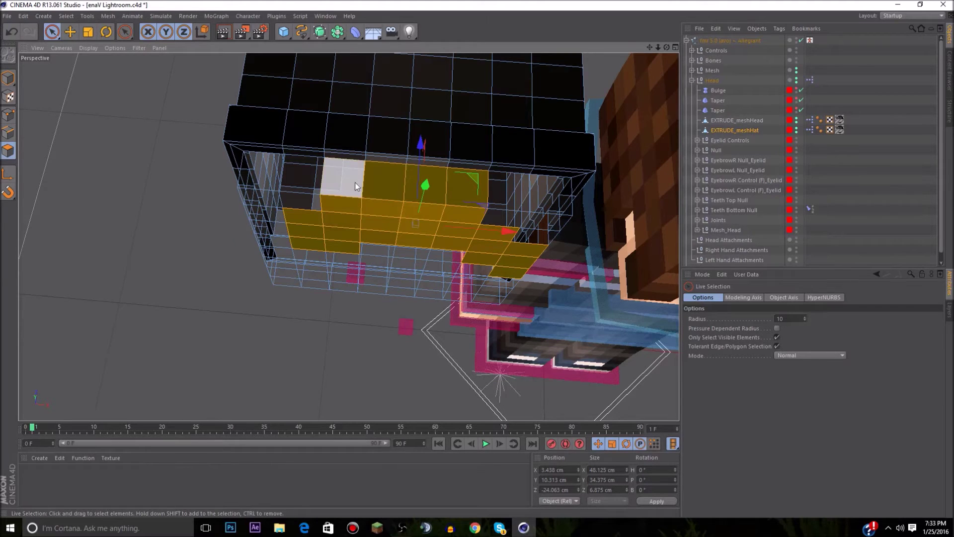
{"action": "mouse_move", "coordinate": [666, 47]}
{"action": "left_mouse_down"}
{"action": "mouse_move", "coordinate": [348, 237]}
{"action": "mouse_move", "coordinate": [479, 221]}
{"action": "mouse_move", "coordinate": [476, 323]}
{"action": "left_mouse_up"}
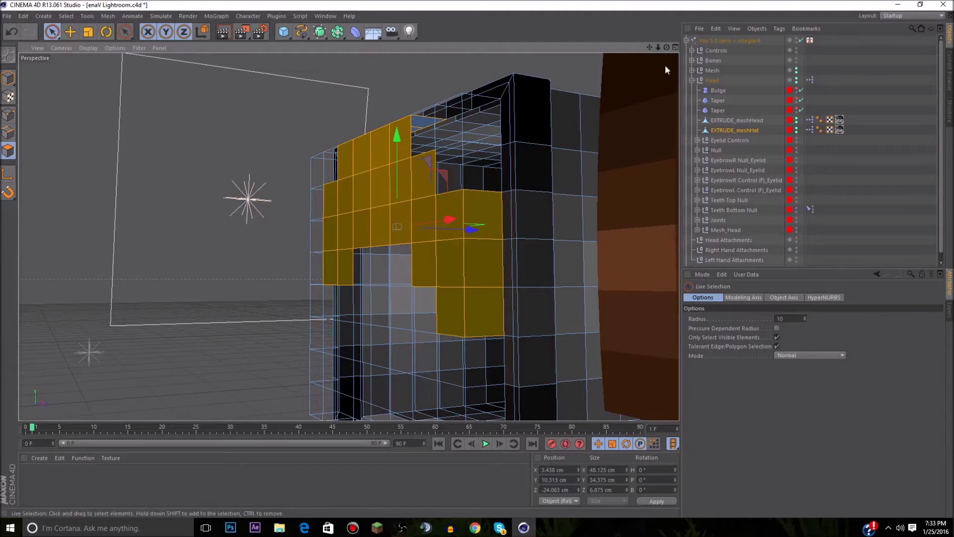
{"action": "left_click_drag", "start_coordinate": [666, 48], "coordinate": [663, 48]}
Step: Extrude the selected fringe polygons with a maximum angle of 91° and an offset of 2 cm
{"action": "key", "text": "d"}
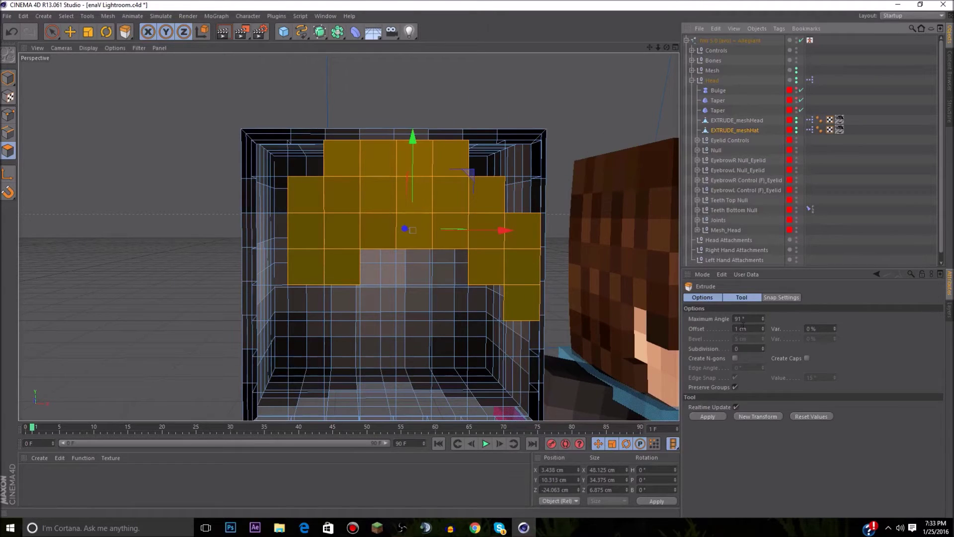
{"action": "left_click", "coordinate": [739, 328]}
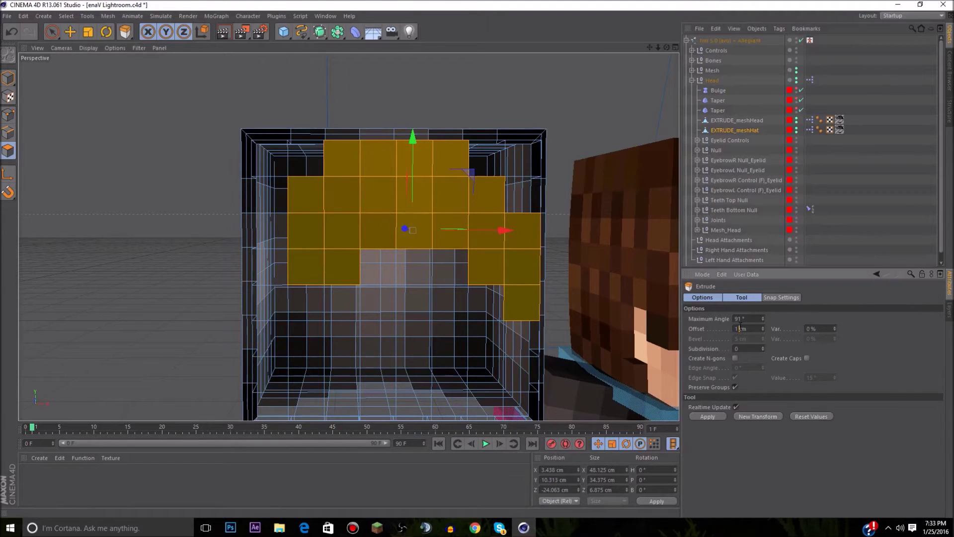
{"action": "left_click", "coordinate": [706, 416]}
{"action": "left_click_drag", "start_coordinate": [667, 49], "coordinate": [666, 47]}
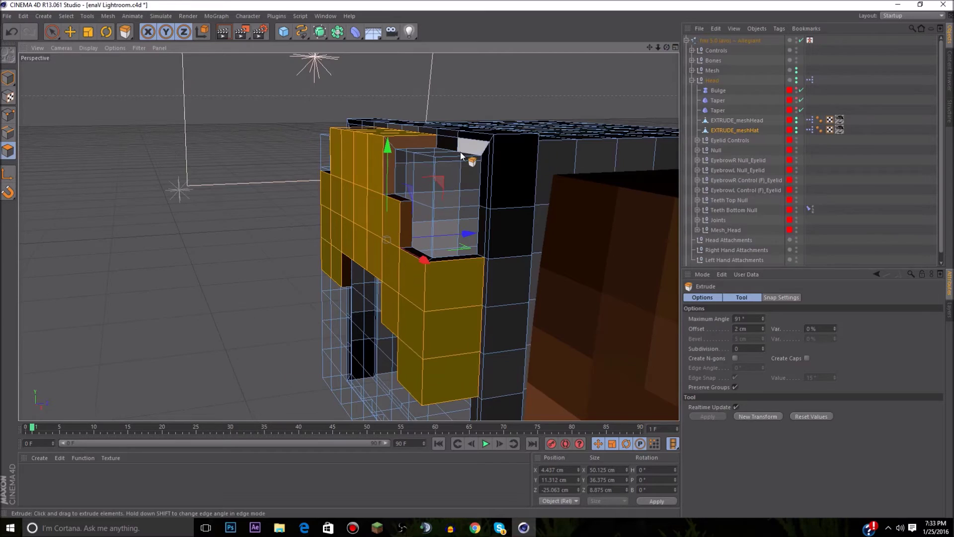
{"action": "scroll", "coordinate": [429, 176], "scroll_direction": "up", "scroll_amount": 1}
{"action": "left_click", "coordinate": [9, 117]}
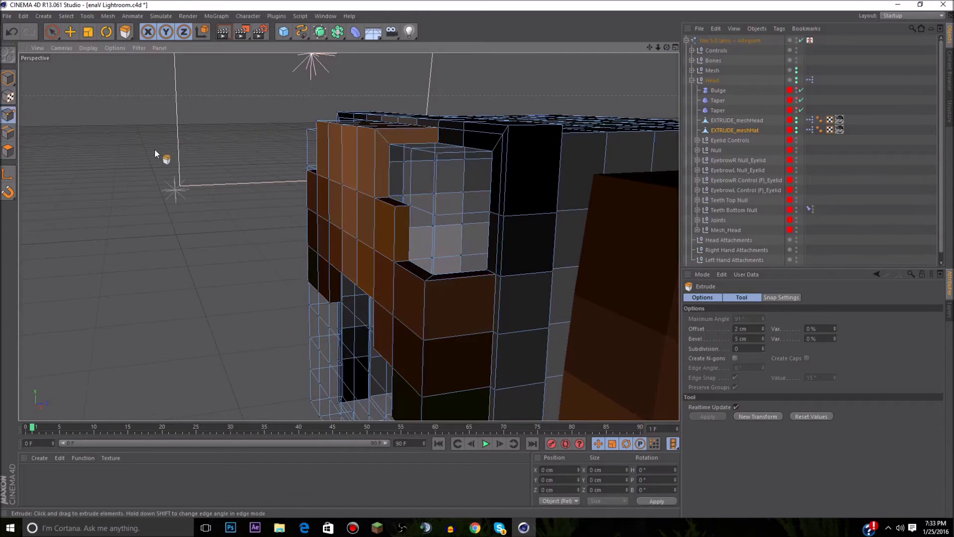
{"action": "scroll", "coordinate": [378, 154], "scroll_direction": "up", "scroll_amount": 3}
{"action": "scroll", "coordinate": [403, 138], "scroll_direction": "up", "scroll_amount": 2}
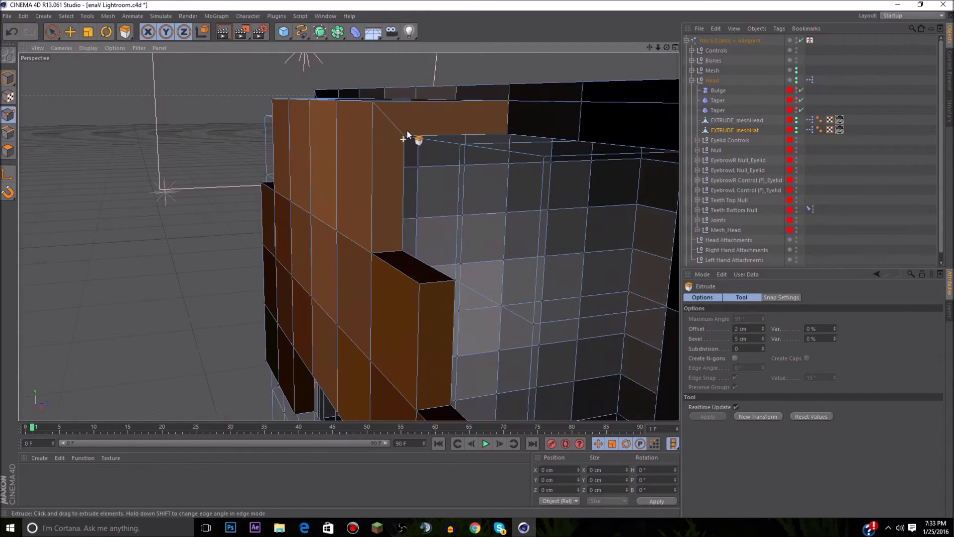
{"action": "left_click_drag", "start_coordinate": [373, 106], "coordinate": [371, 106]}
{"action": "key", "text": "ctrl+z"}
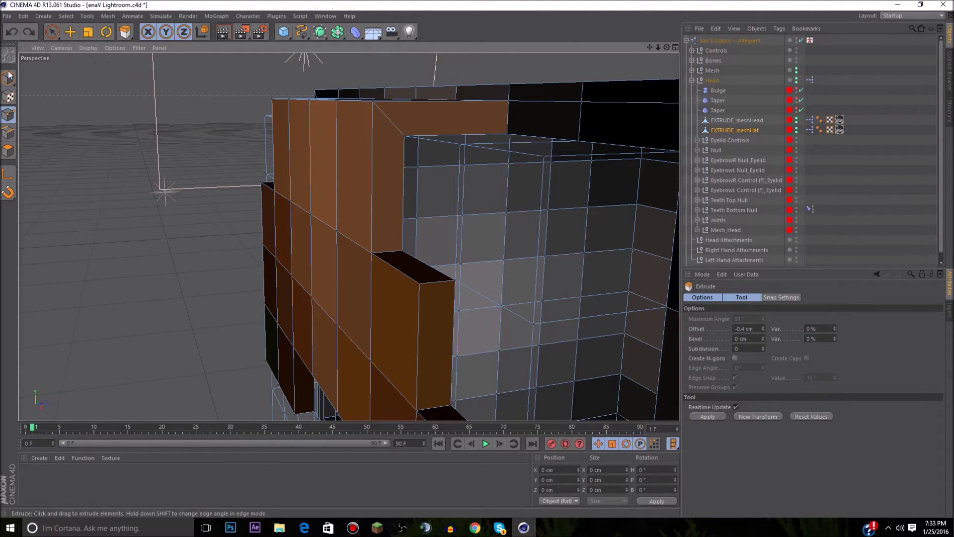
{"action": "left_click", "coordinate": [70, 31]}
{"action": "left_click_drag", "start_coordinate": [373, 105], "coordinate": [374, 129]}
{"action": "key", "text": "ctrl+z"}
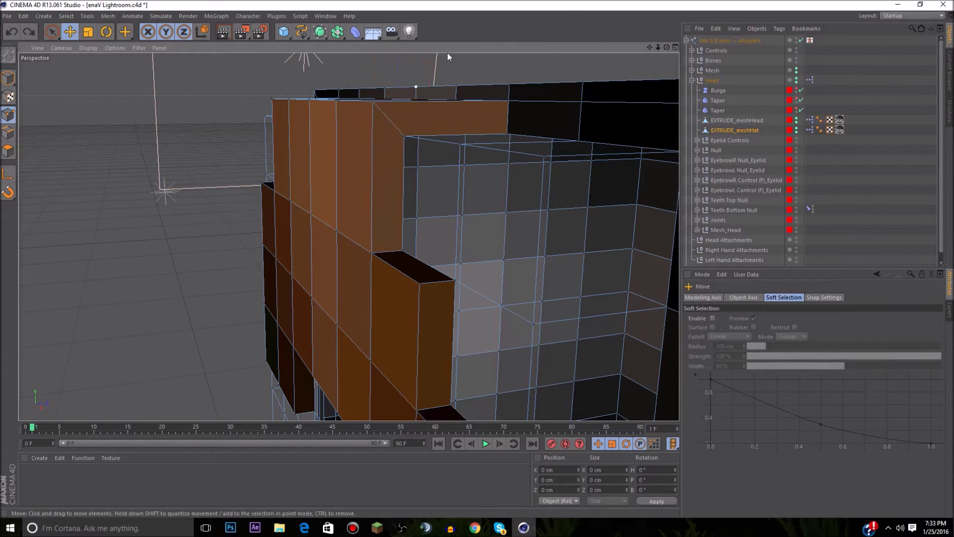
{"action": "left_click_drag", "start_coordinate": [667, 47], "coordinate": [735, 48]}
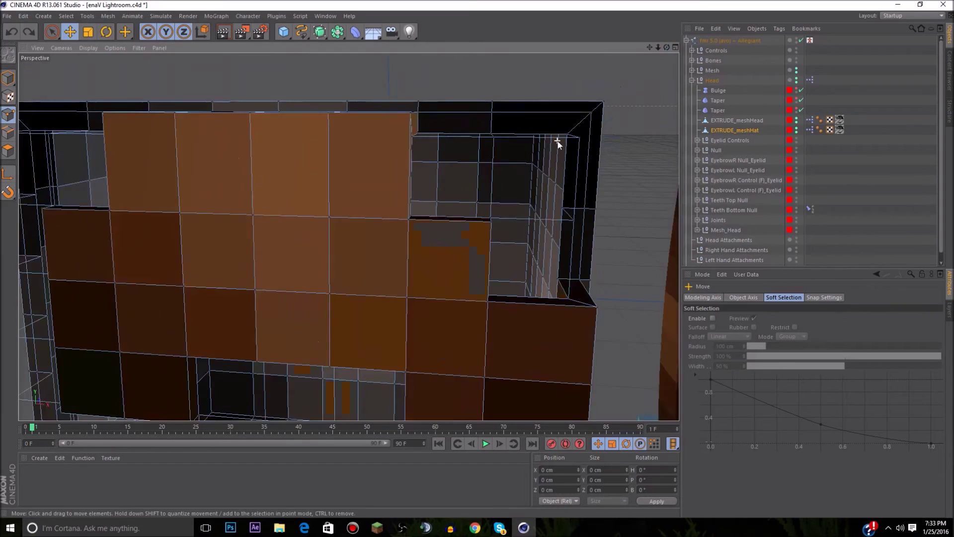
{"action": "scroll", "coordinate": [556, 143], "scroll_direction": "down", "scroll_amount": 7}
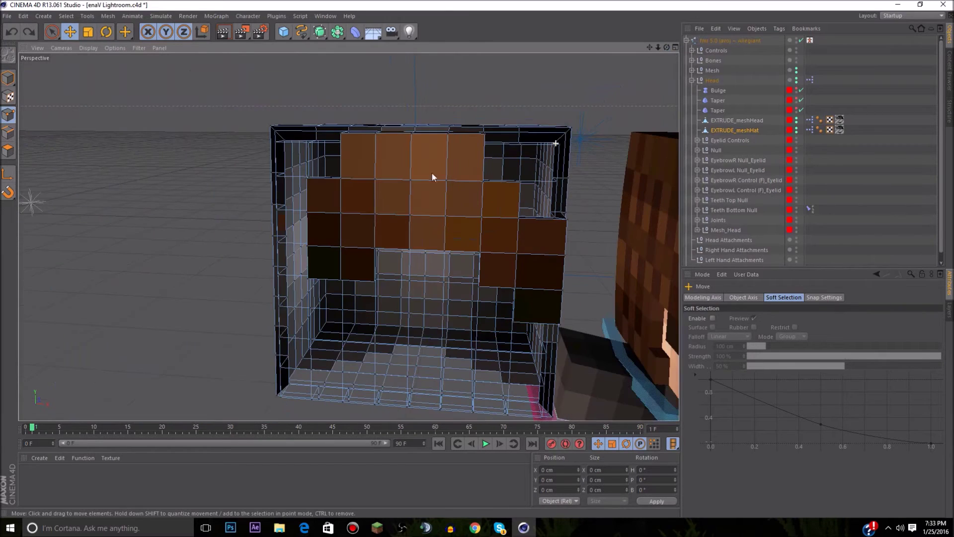
{"action": "left_click", "coordinate": [8, 150]}
Step: Live-select the fringe's four top-row polygons, the six in the second row and the middle four in the third row
{"action": "scroll", "coordinate": [387, 136], "scroll_direction": "down", "scroll_amount": 3}
{"action": "scroll", "coordinate": [436, 191], "scroll_direction": "up", "scroll_amount": 7}
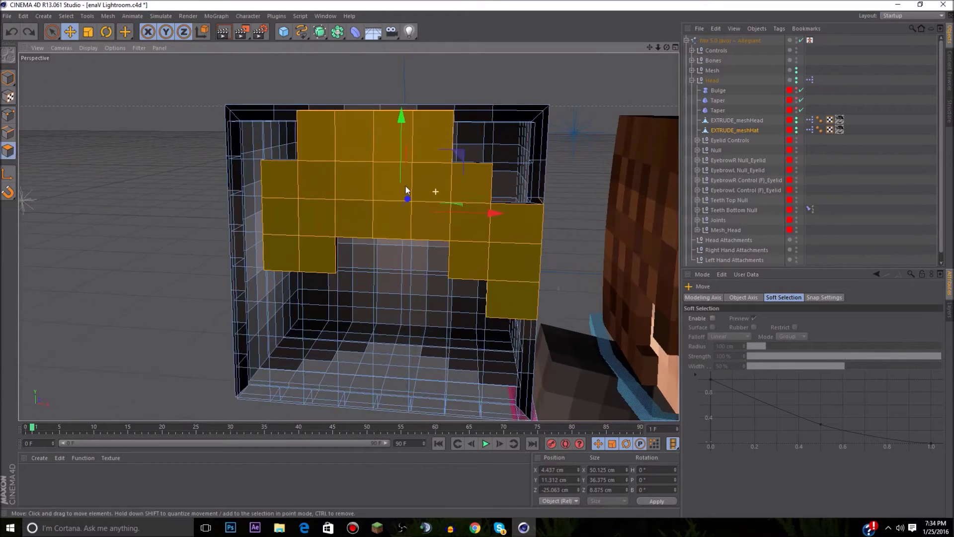
{"action": "left_click", "coordinate": [54, 33]}
{"action": "left_click", "coordinate": [276, 111]}
{"action": "left_click", "coordinate": [276, 111]}
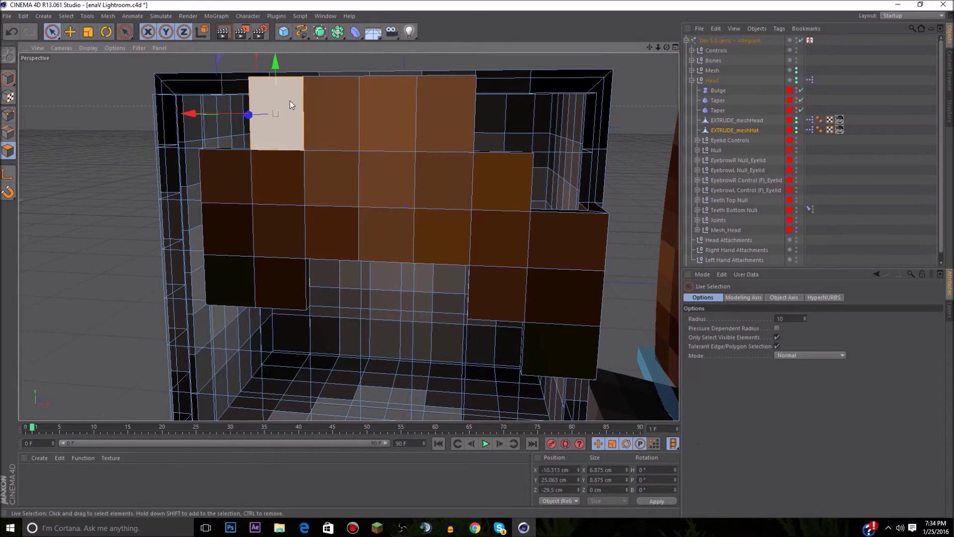
{"action": "left_click_drag", "start_coordinate": [328, 121], "coordinate": [446, 123], "text": "shift"}
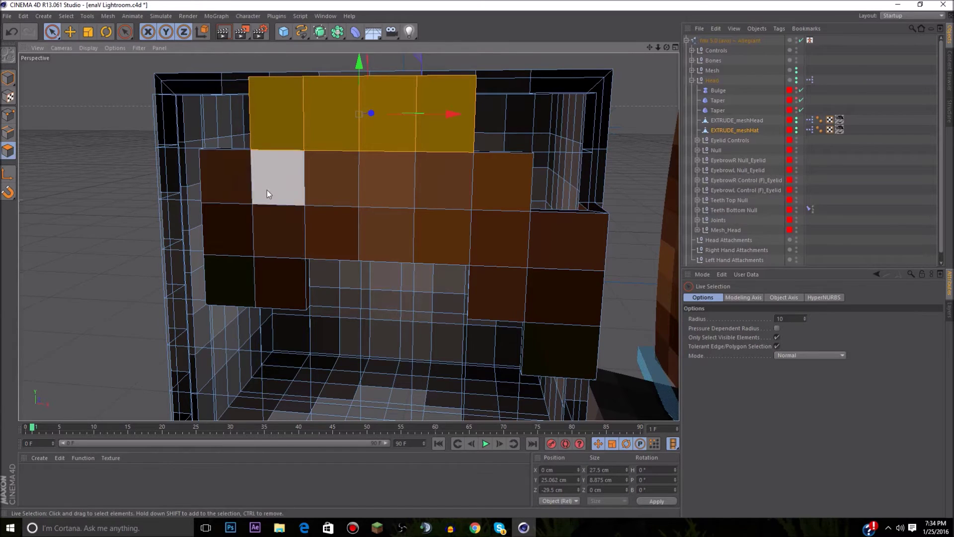
{"action": "left_click", "coordinate": [237, 183], "text": "shift"}
{"action": "left_click_drag", "start_coordinate": [318, 243], "coordinate": [460, 238], "text": "shift"}
{"action": "left_click_drag", "start_coordinate": [497, 185], "coordinate": [288, 188], "text": "shift"}
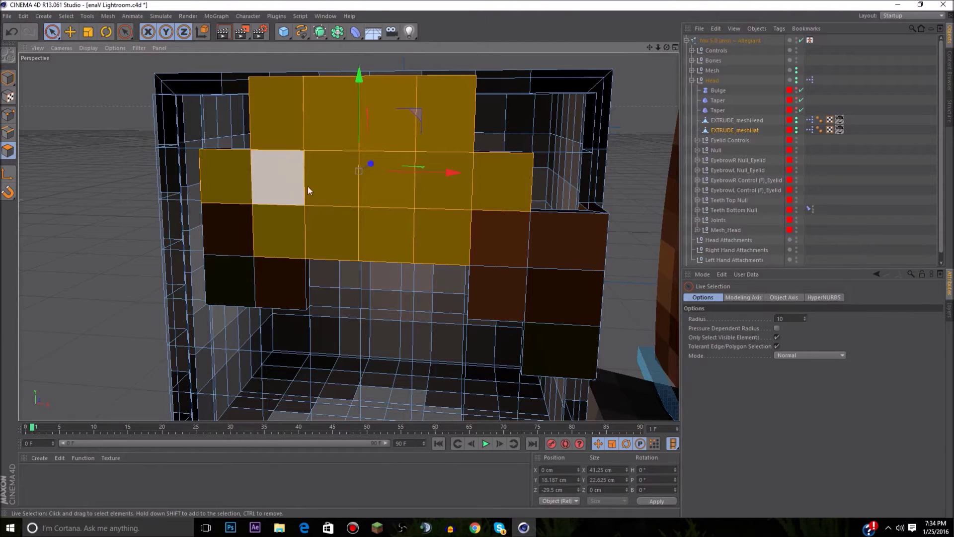
Step: Extrude the selected upper fringe polygons with an offset of 2 cm and return to Live Selection
{"action": "key", "text": "d"}
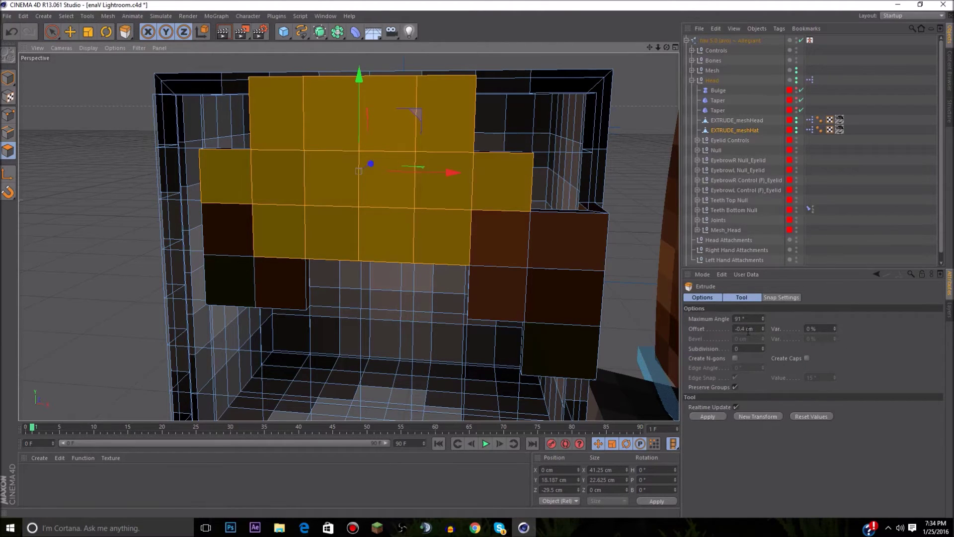
{"action": "left_click", "coordinate": [747, 329]}
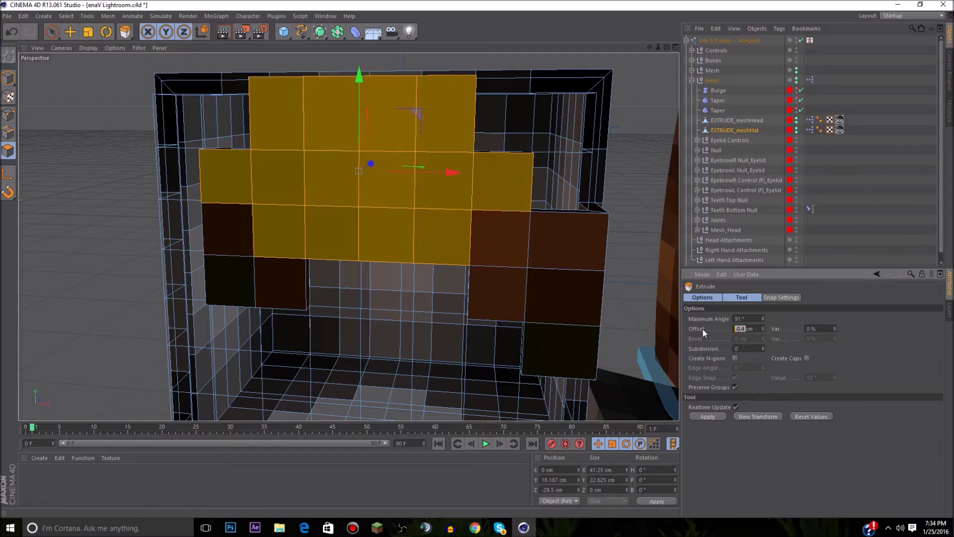
{"action": "key", "text": "BackSpace"}
{"action": "type", "text": "2"}
{"action": "left_click", "coordinate": [708, 417]}
{"action": "left_click_drag", "start_coordinate": [666, 47], "coordinate": [348, 237]}
{"action": "left_click", "coordinate": [55, 33]}
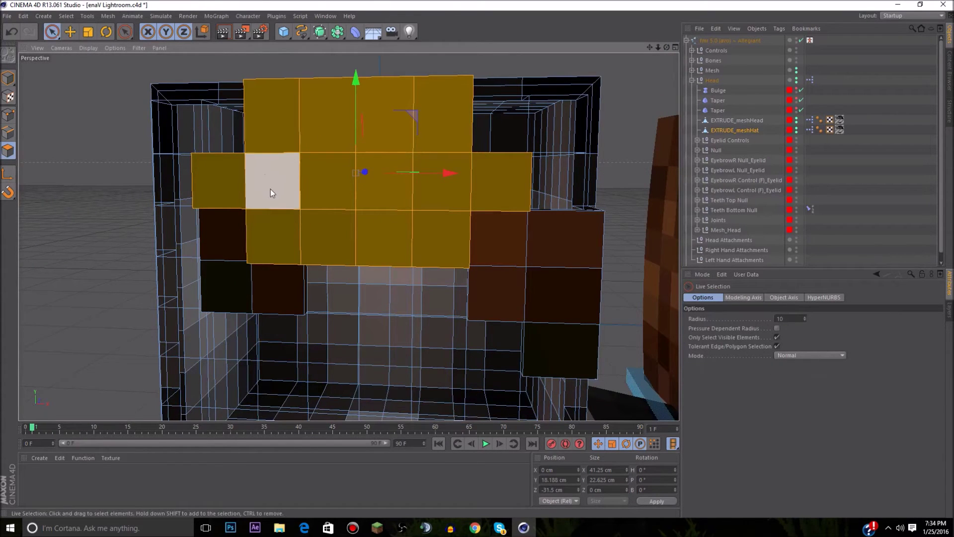
Step: Select the middle four polygons of the fringe's second row and extrude them with an offset of 2 cm
{"action": "left_click_drag", "start_coordinate": [270, 188], "coordinate": [440, 183]}
{"action": "key", "text": "d"}
{"action": "left_click", "coordinate": [717, 418]}
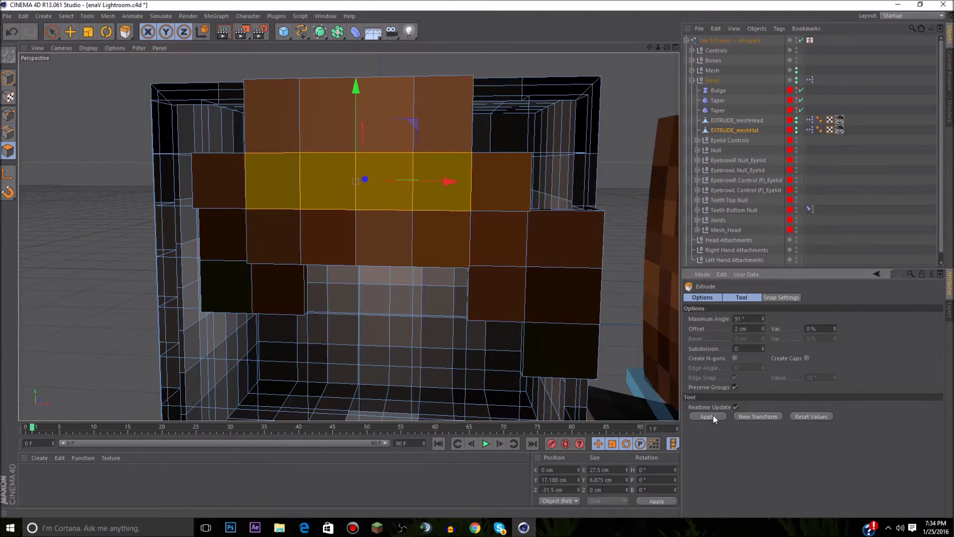
{"action": "left_click", "coordinate": [52, 32]}
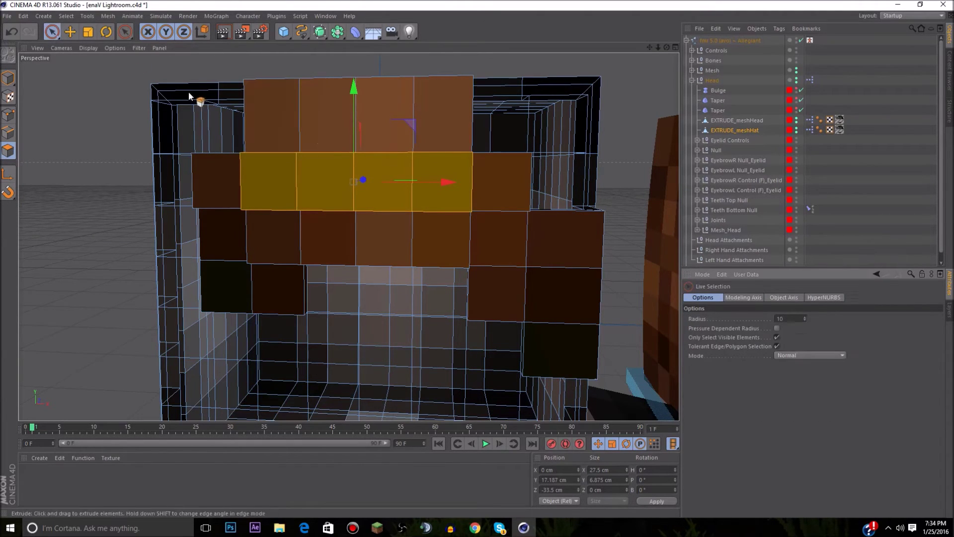
Step: Select the middle two polygons of the fringe's second row, extrude them 2 cm and return to Live Selection
{"action": "left_click", "coordinate": [324, 178]}
{"action": "left_click", "coordinate": [378, 181], "text": "shift"}
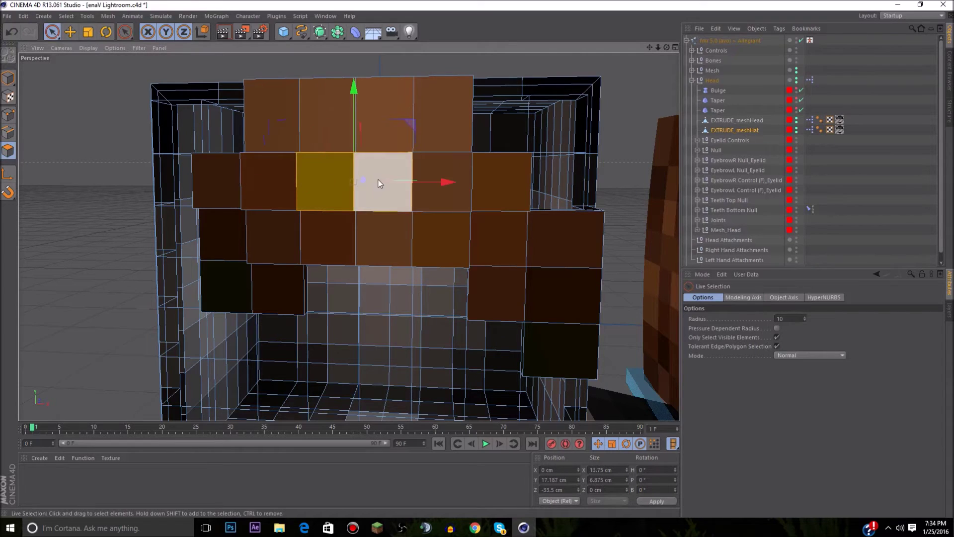
{"action": "key", "text": "d"}
{"action": "left_click", "coordinate": [708, 416]}
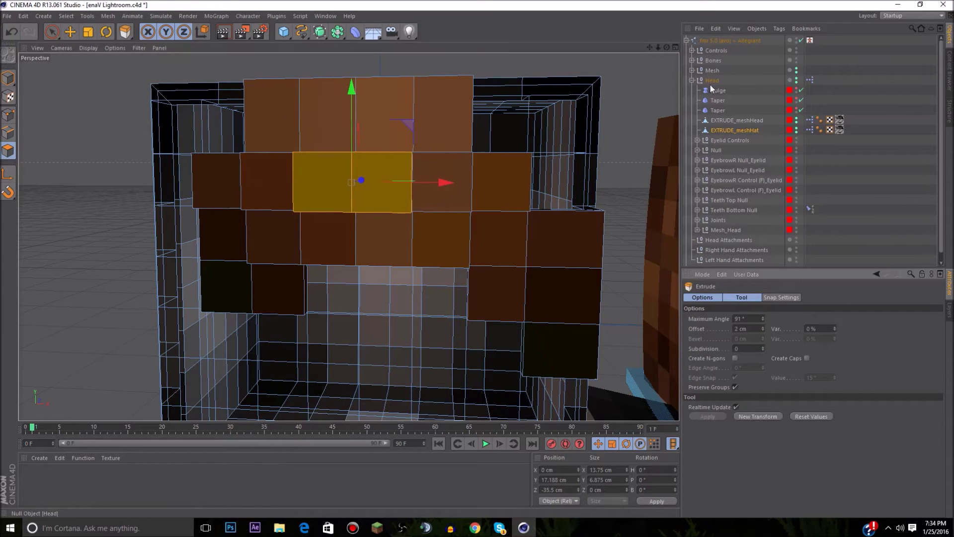
{"action": "left_click_drag", "start_coordinate": [666, 47], "coordinate": [621, 55]}
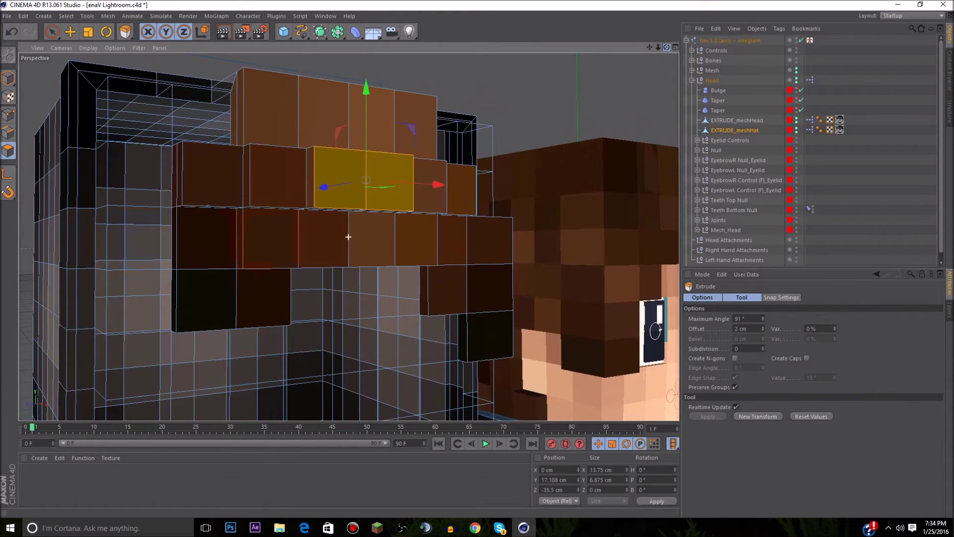
{"action": "left_click_drag", "start_coordinate": [348, 237], "coordinate": [370, 223]}
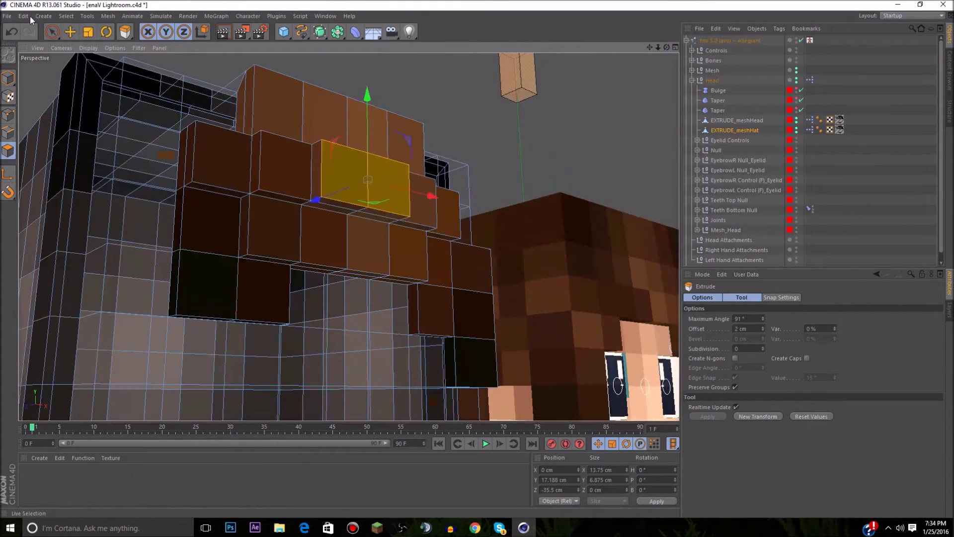
{"action": "left_click", "coordinate": [51, 31]}
{"action": "left_click", "coordinate": [208, 283], "text": "shift"}
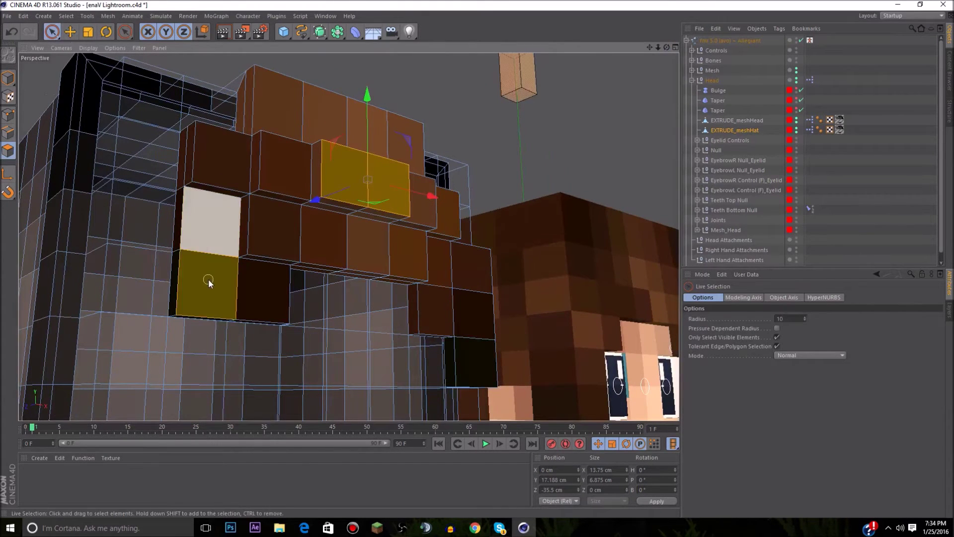
{"action": "left_click", "coordinate": [207, 280], "text": "ctrl"}
{"action": "left_click", "coordinate": [264, 289], "text": "shift"}
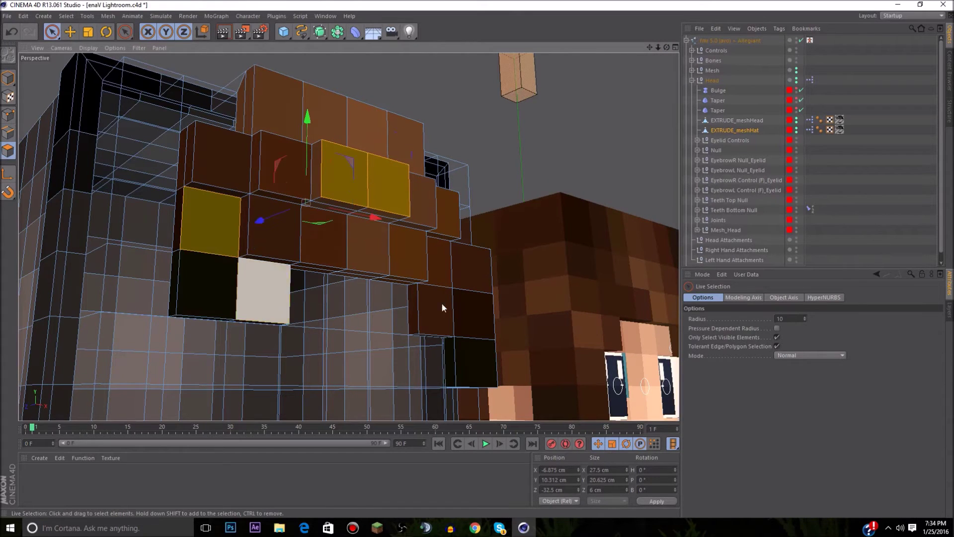
{"action": "left_click", "coordinate": [216, 287]}
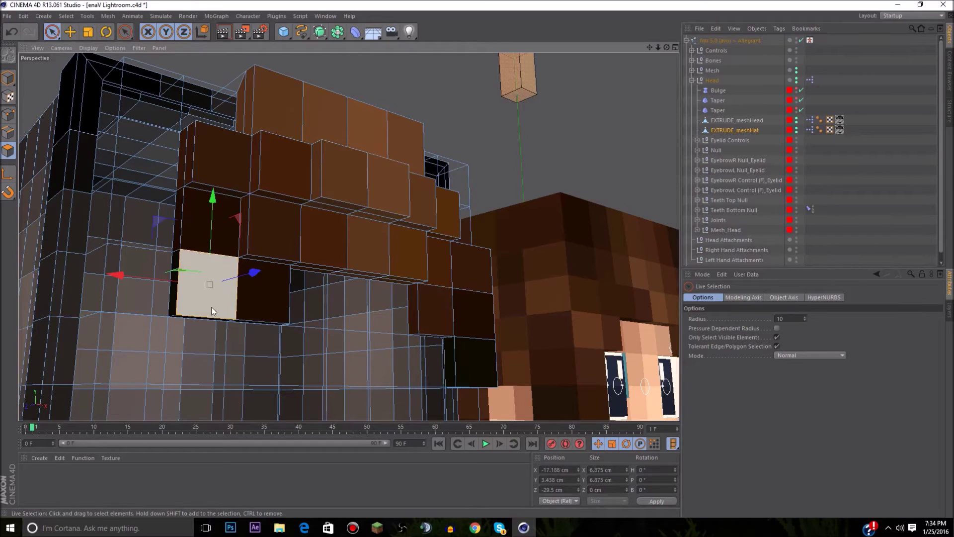
Step: Select the fringe's first and sixth polygons in the third row plus the second in the fourth row, and extrude them 1 cm
{"action": "left_click", "coordinate": [213, 224]}
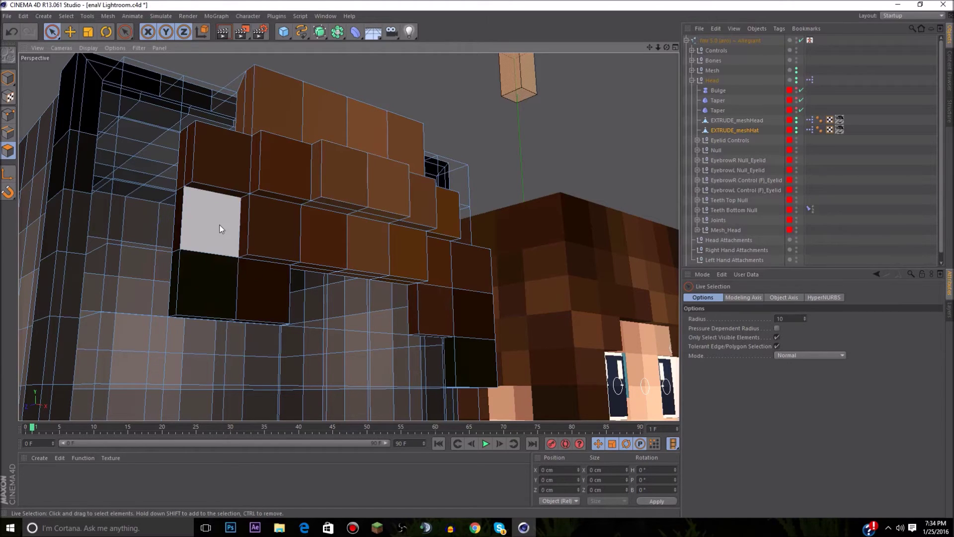
{"action": "left_click", "coordinate": [268, 287], "text": "shift"}
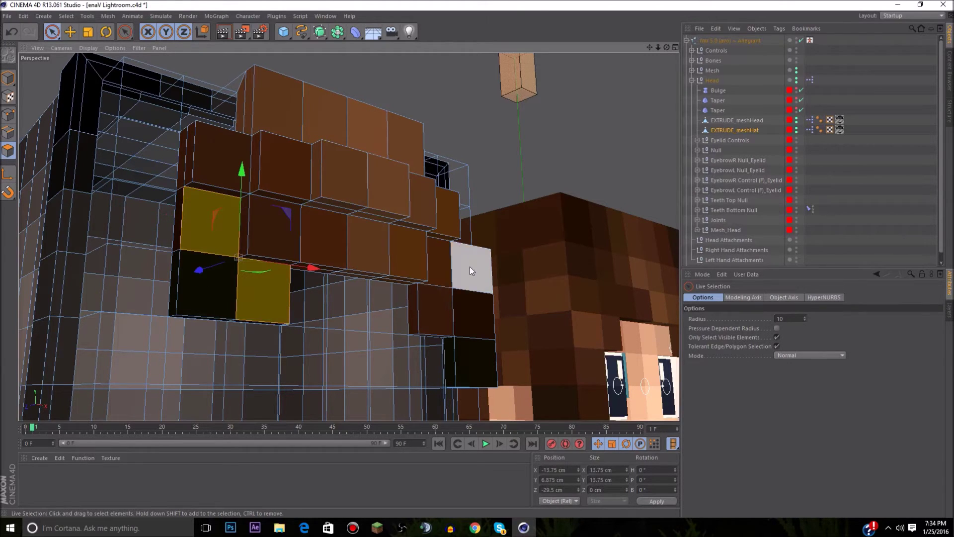
{"action": "left_click", "coordinate": [441, 276], "text": "shift"}
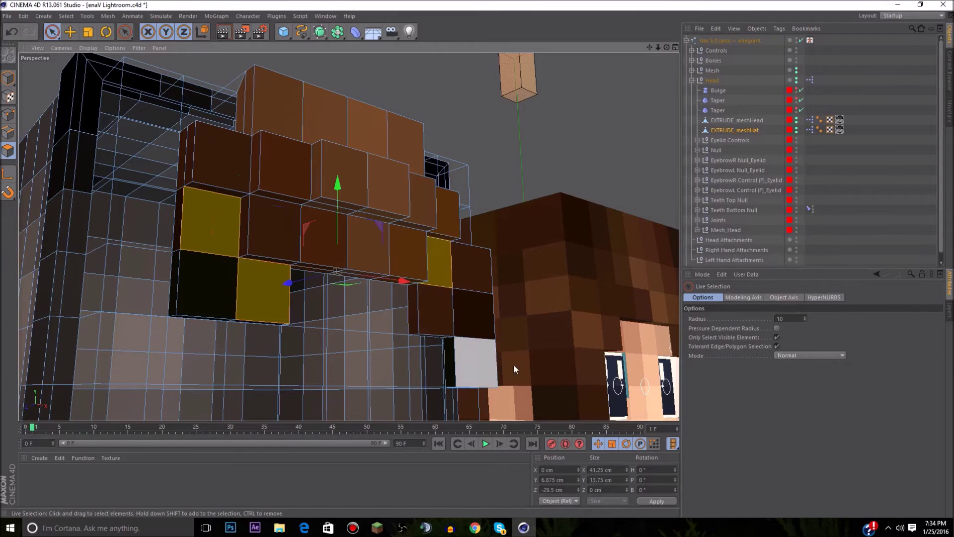
{"action": "left_click_drag", "start_coordinate": [666, 47], "coordinate": [664, 50]}
{"action": "key", "text": "d"}
{"action": "double_click", "coordinate": [740, 328]}
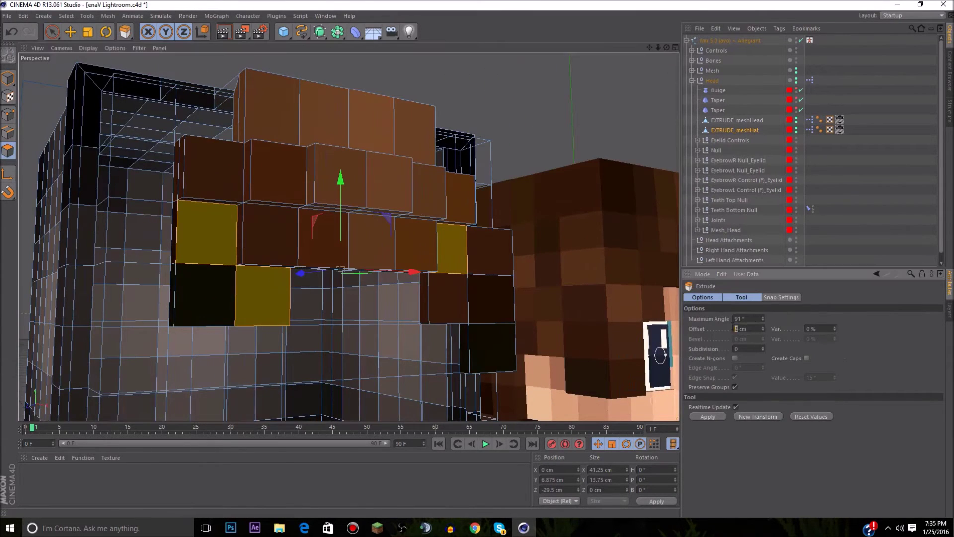
{"action": "type", "text": "1"}
{"action": "left_click", "coordinate": [712, 416]}
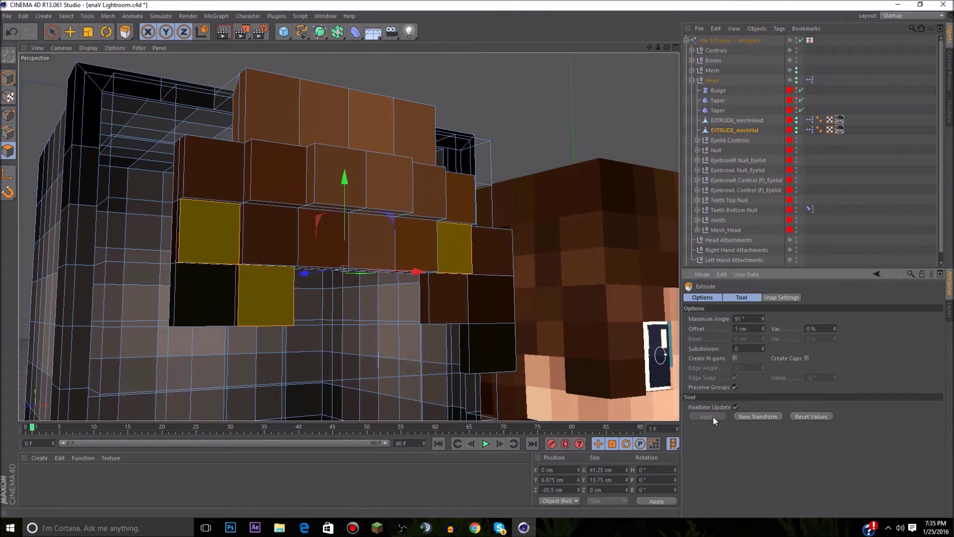
{"action": "mouse_move", "coordinate": [667, 47]}
{"action": "left_mouse_down"}
{"action": "mouse_move", "coordinate": [655, 74]}
{"action": "mouse_move", "coordinate": [689, 51]}
{"action": "mouse_move", "coordinate": [666, 47]}
{"action": "left_mouse_up"}
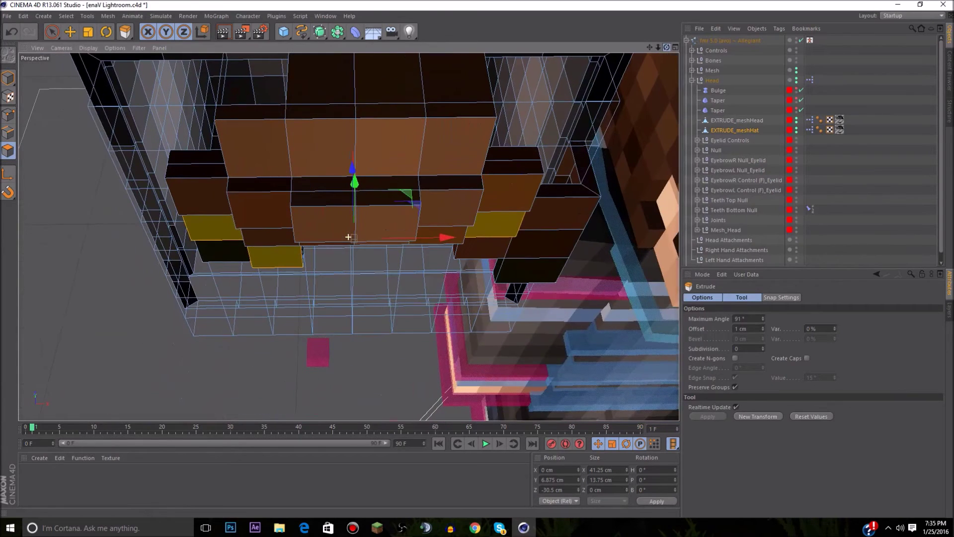
Step: Live-select the middle two polygons of the fringe's top row and extrude them with an offset of 1 cm
{"action": "left_click", "coordinate": [51, 32]}
{"action": "left_click", "coordinate": [310, 158]}
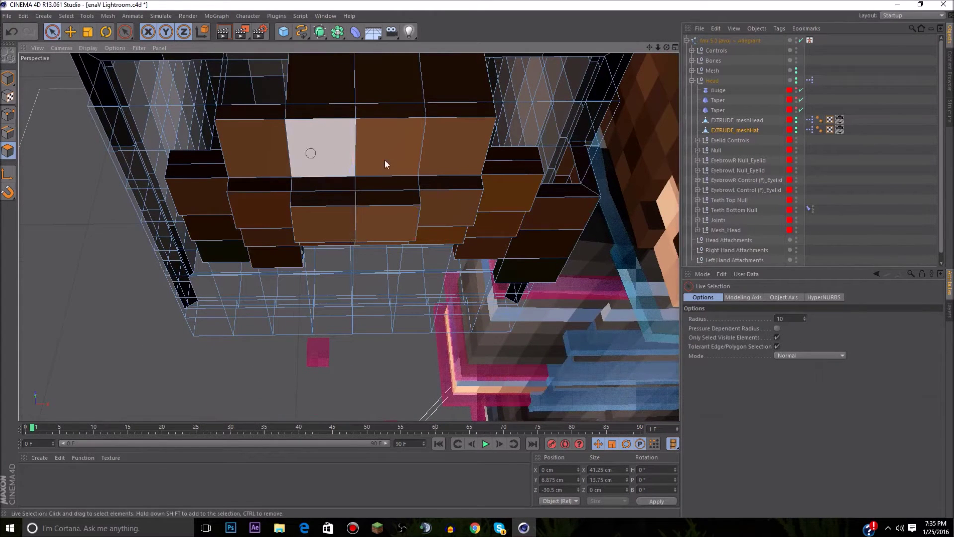
{"action": "left_click", "coordinate": [392, 149], "text": "shift"}
{"action": "key", "text": "d"}
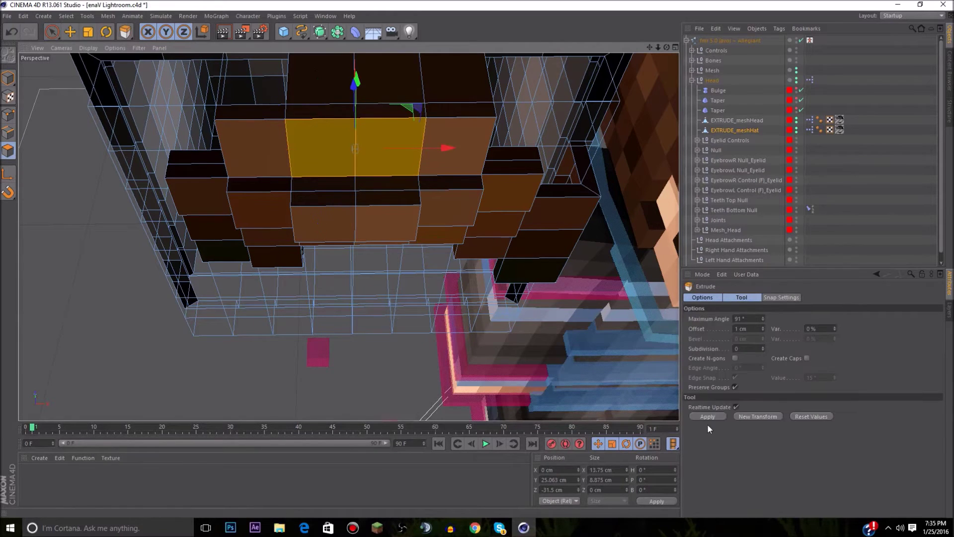
{"action": "left_click", "coordinate": [701, 416]}
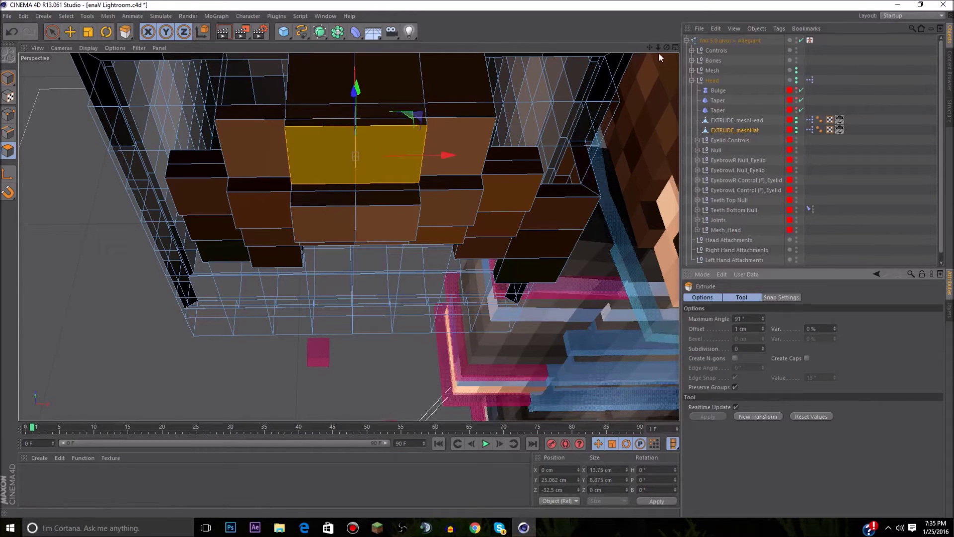
{"action": "left_click_drag", "start_coordinate": [667, 47], "coordinate": [661, 85]}
{"action": "left_click_drag", "start_coordinate": [348, 237], "coordinate": [349, 237]}
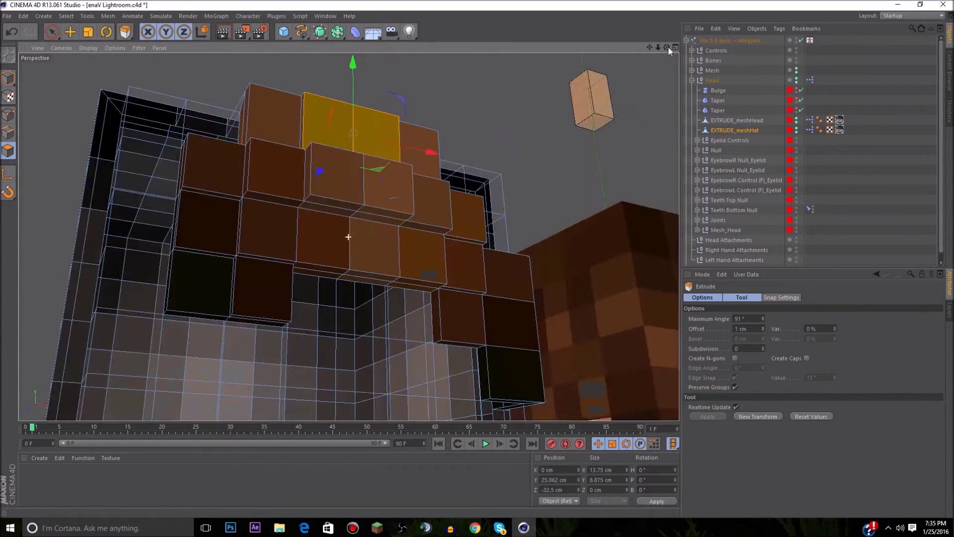
Step: Add the middle two third-row polygons to the top-row selection and extrude the whole selection with an offset of 2 cm
{"action": "left_click", "coordinate": [54, 32]}
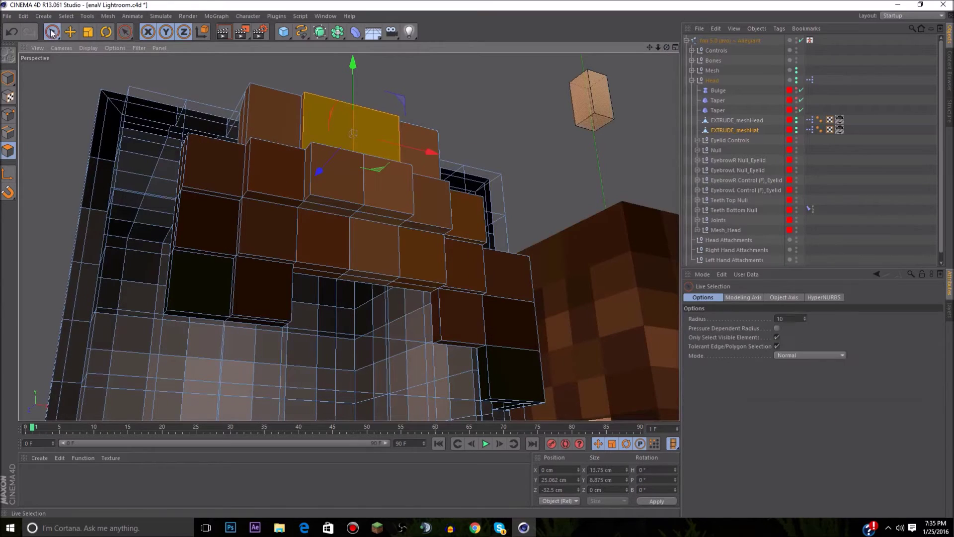
{"action": "left_click", "coordinate": [371, 243]}
{"action": "left_click", "coordinate": [322, 238], "text": "shift"}
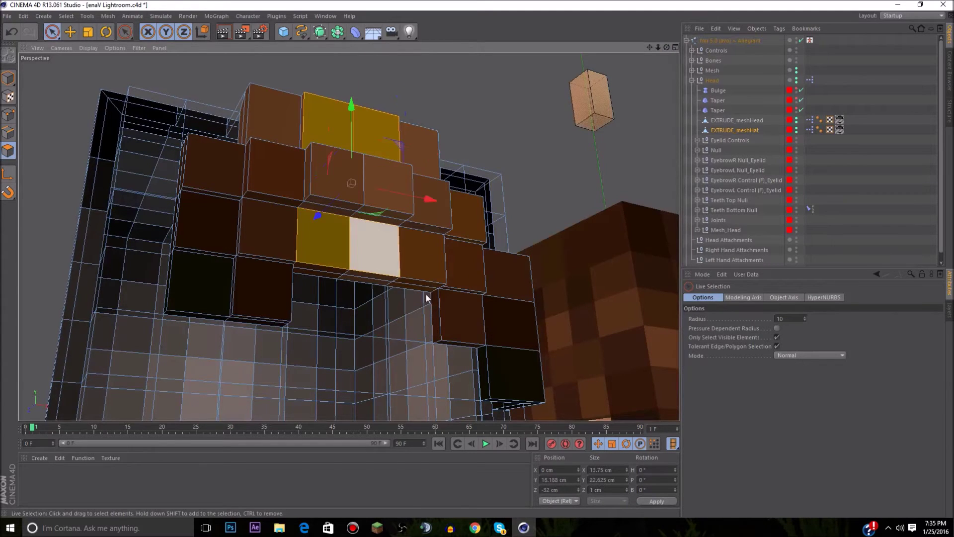
{"action": "key", "text": "d"}
{"action": "left_click_drag", "start_coordinate": [739, 330], "coordinate": [729, 329]}
{"action": "type", "text": "2"}
{"action": "left_click", "coordinate": [709, 417]}
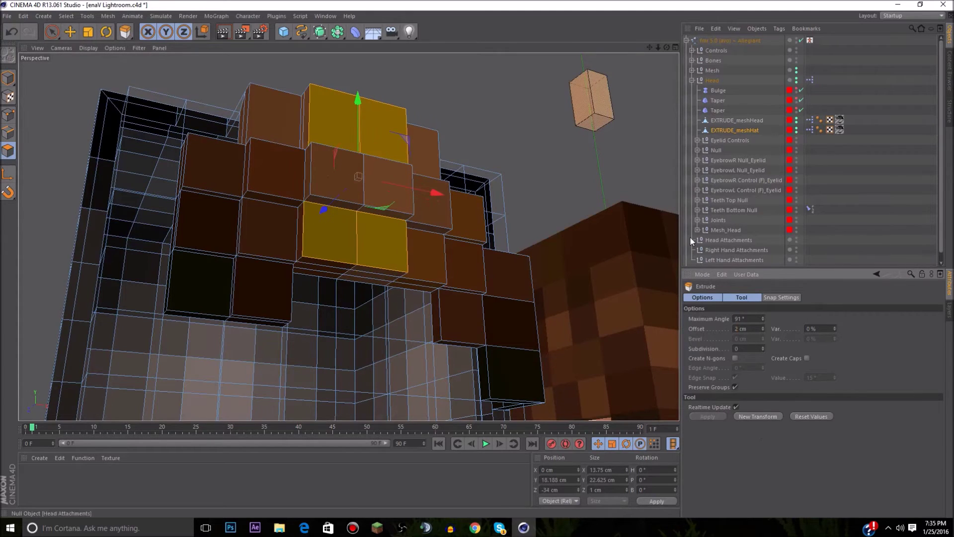
Step: Clear the polygon selection and examine the layered fringe from the side and the front
{"action": "left_click_drag", "start_coordinate": [666, 47], "coordinate": [634, 75]}
{"action": "scroll", "coordinate": [472, 124], "scroll_direction": "down", "scroll_amount": 1}
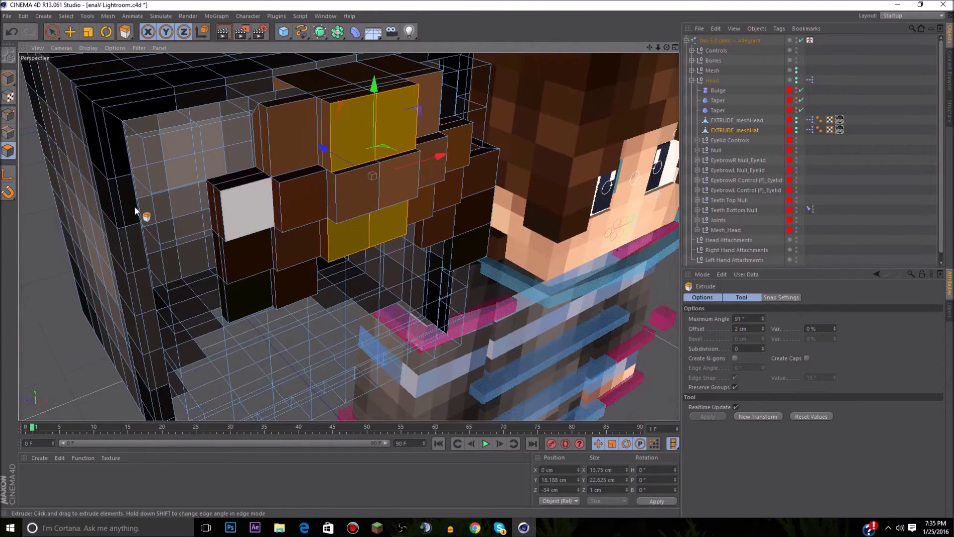
{"action": "scroll", "coordinate": [182, 201], "scroll_direction": "down", "scroll_amount": 2}
{"action": "left_click", "coordinate": [44, 278]}
{"action": "scroll", "coordinate": [293, 211], "scroll_direction": "down", "scroll_amount": 2}
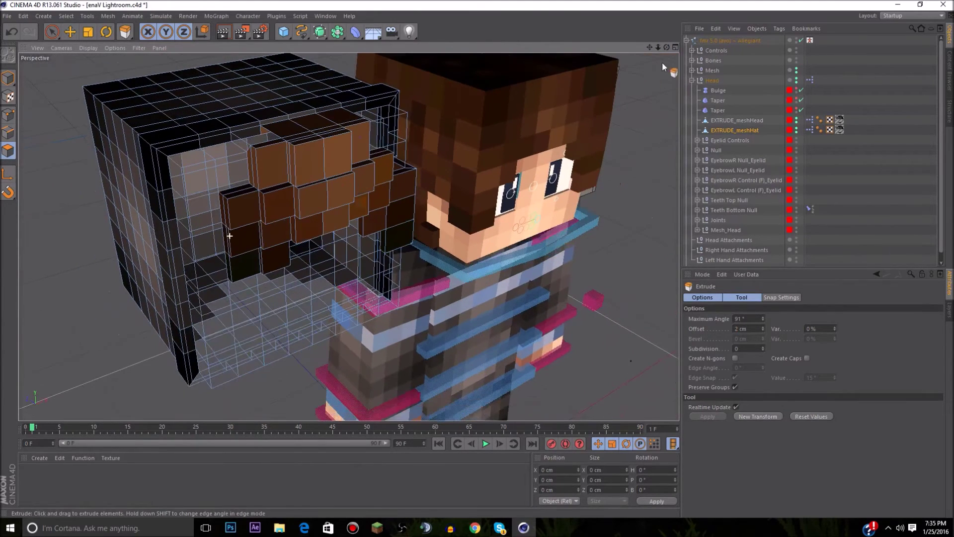
{"action": "left_click_drag", "start_coordinate": [666, 46], "coordinate": [641, 50]}
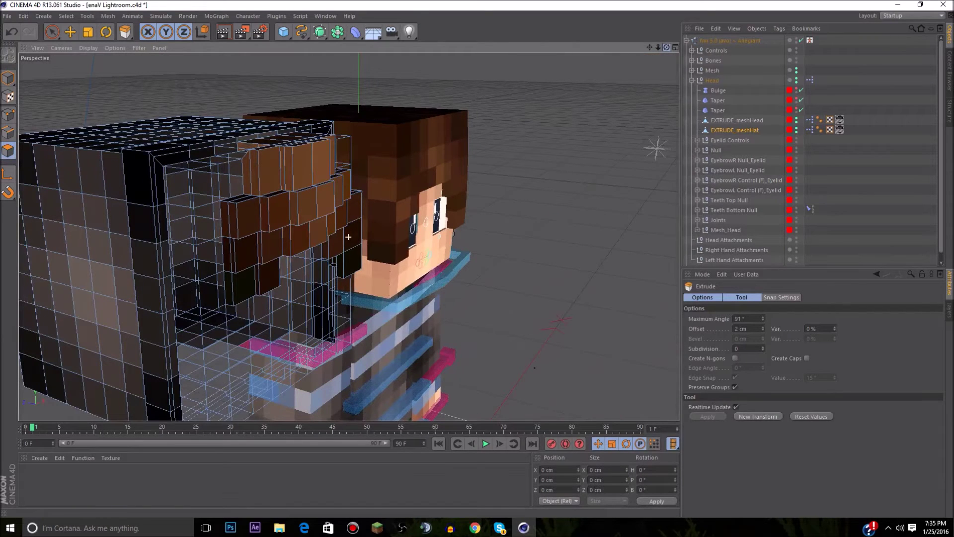
{"action": "left_click_drag", "start_coordinate": [666, 47], "coordinate": [581, 54]}
{"action": "scroll", "coordinate": [424, 147], "scroll_direction": "up", "scroll_amount": 1}
{"action": "scroll", "coordinate": [367, 180], "scroll_direction": "up", "scroll_amount": 1}
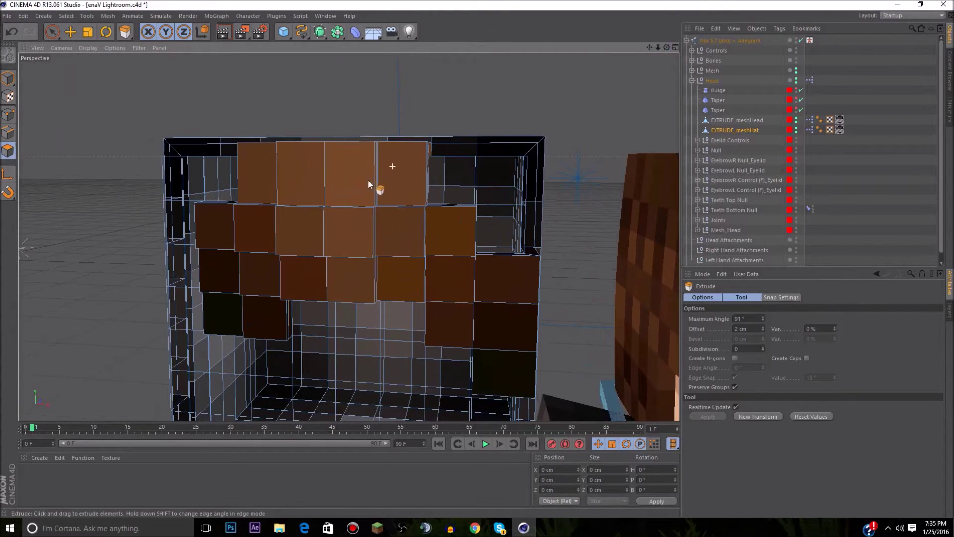
Step: Undo the last extrusion and deselect the top row's two polygons, keeping the third row's middle two selected
{"action": "left_click", "coordinate": [352, 184]}
{"action": "key", "text": "ctrl+z"}
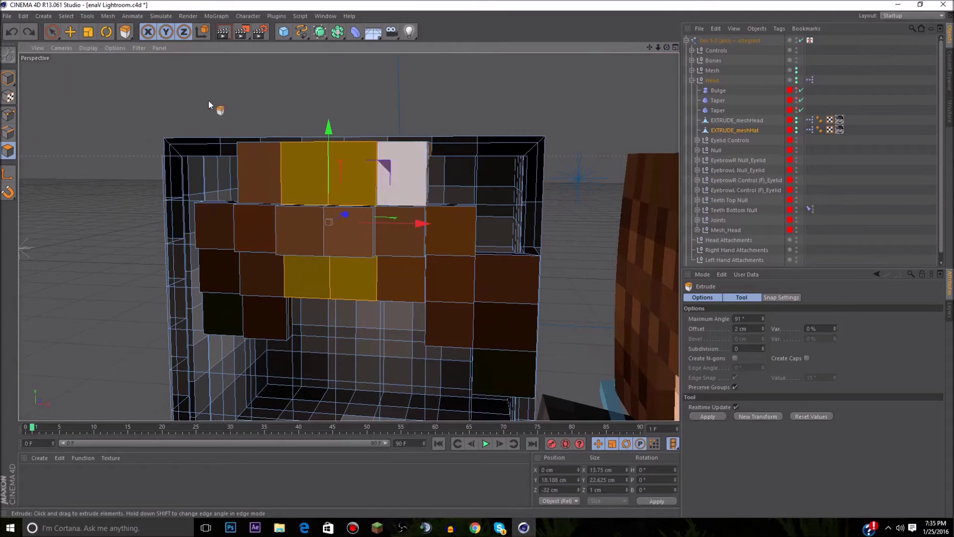
{"action": "left_click", "coordinate": [51, 33]}
{"action": "key", "text": "ctrl+z"}
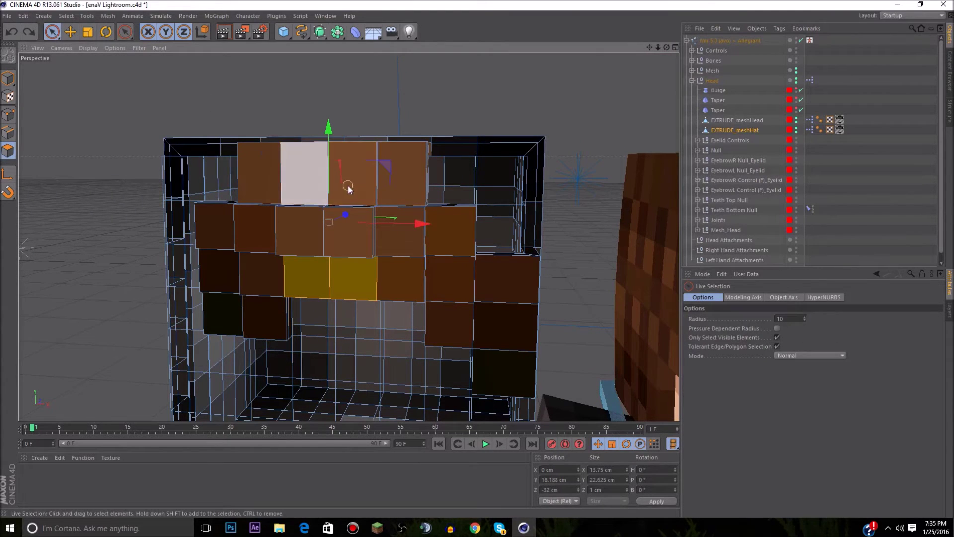
Step: Extrude only the third row's middle two fringe polygons with an offset of 2 cm
{"action": "key", "text": "d"}
{"action": "left_click", "coordinate": [722, 417]}
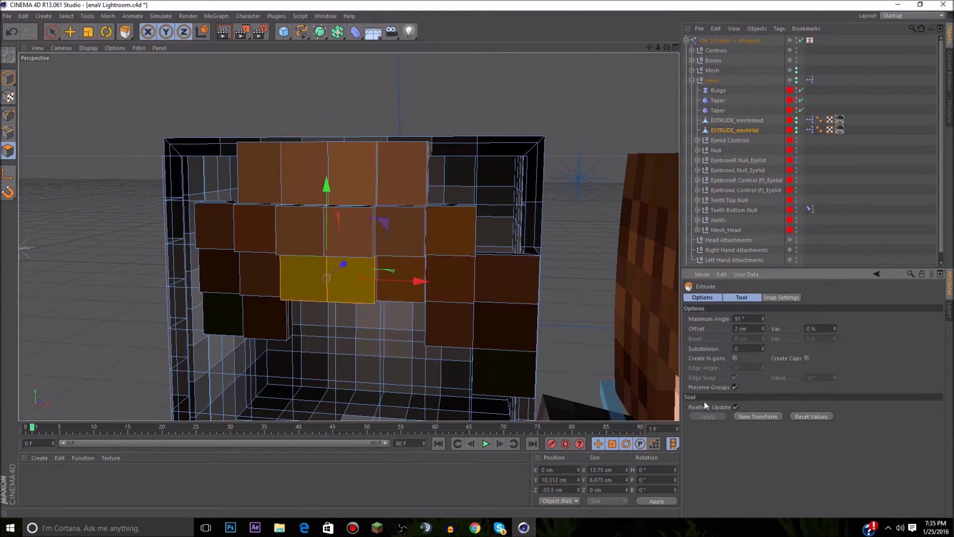
{"action": "left_click_drag", "start_coordinate": [666, 47], "coordinate": [696, 64]}
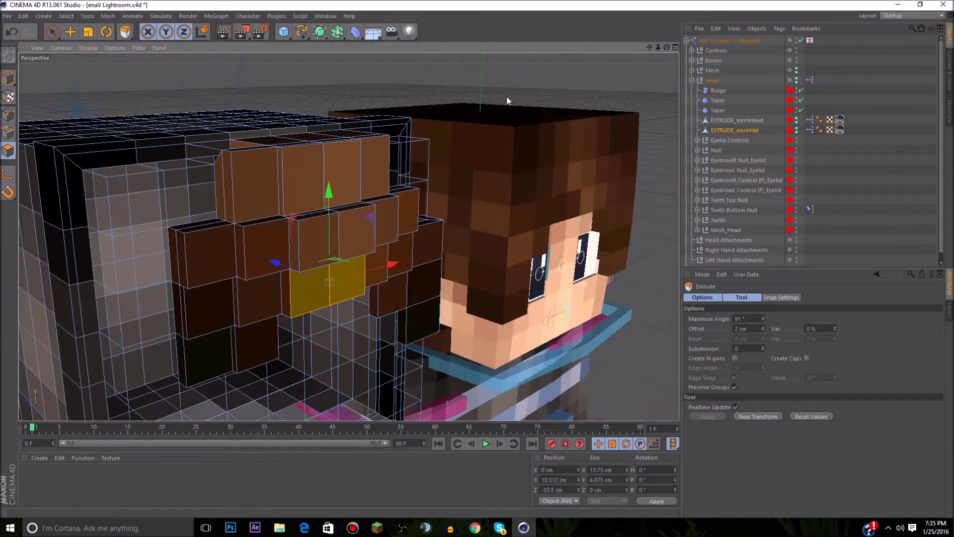
Step: Select only the middle two polygons of the fringe's top row and extrude them a further 1 cm
{"action": "left_click", "coordinate": [56, 33]}
{"action": "mouse_move", "coordinate": [299, 183]}
{"action": "left_mouse_down", "text": "shift"}
{"action": "mouse_move", "coordinate": [332, 184]}
{"action": "mouse_move", "coordinate": [309, 175]}
{"action": "left_mouse_up", "text": "shift"}
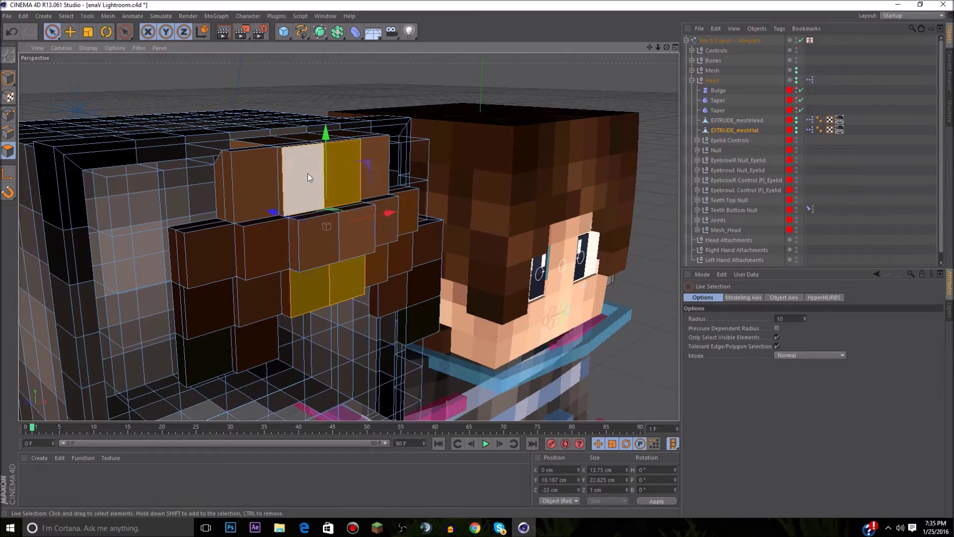
{"action": "left_click", "coordinate": [308, 174]}
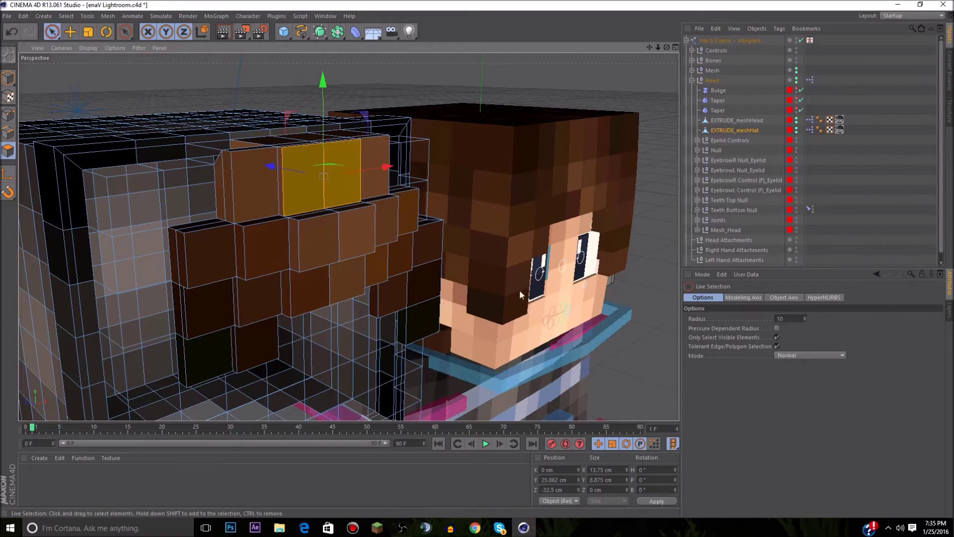
{"action": "key", "text": "d"}
{"action": "left_click", "coordinate": [746, 331]}
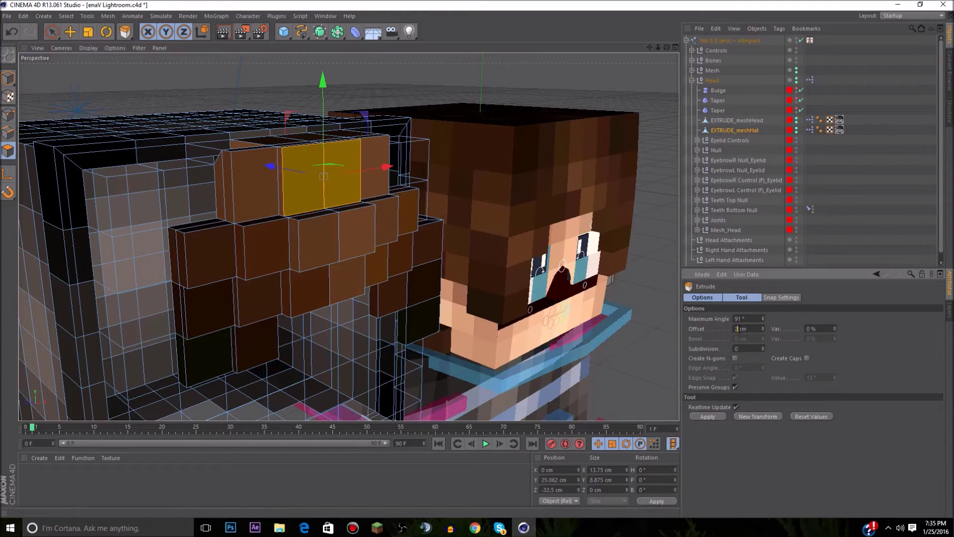
{"action": "left_click", "coordinate": [707, 415]}
{"action": "left_click_drag", "start_coordinate": [653, 400], "coordinate": [422, 272], "text": "alt"}
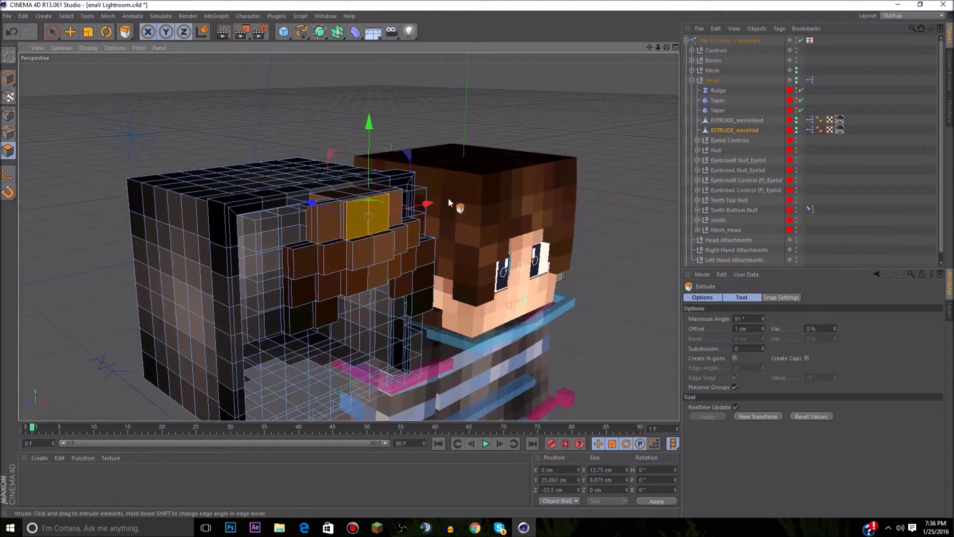
{"action": "scroll", "coordinate": [350, 309], "scroll_direction": "up", "scroll_amount": 4}
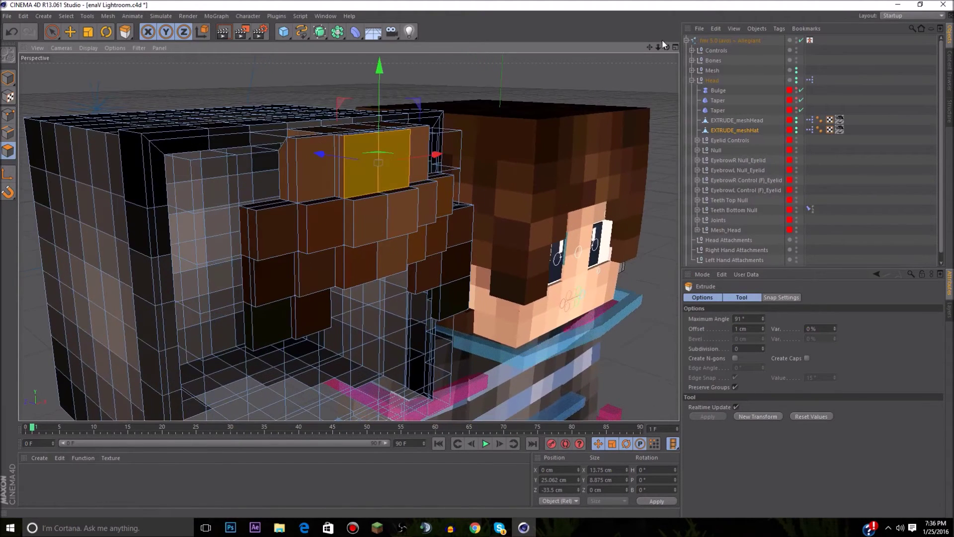
Step: Check the extruded fringe, then in model mode move the hat mesh along X back over the head to 0 cm and deselect it
{"action": "left_click_drag", "start_coordinate": [666, 47], "coordinate": [349, 237]}
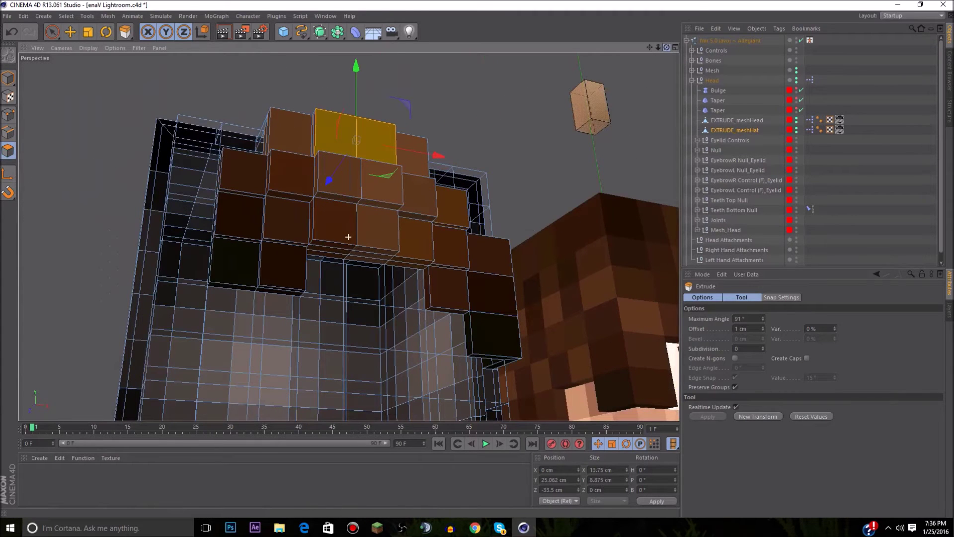
{"action": "left_click_drag", "start_coordinate": [349, 237], "coordinate": [494, 181]}
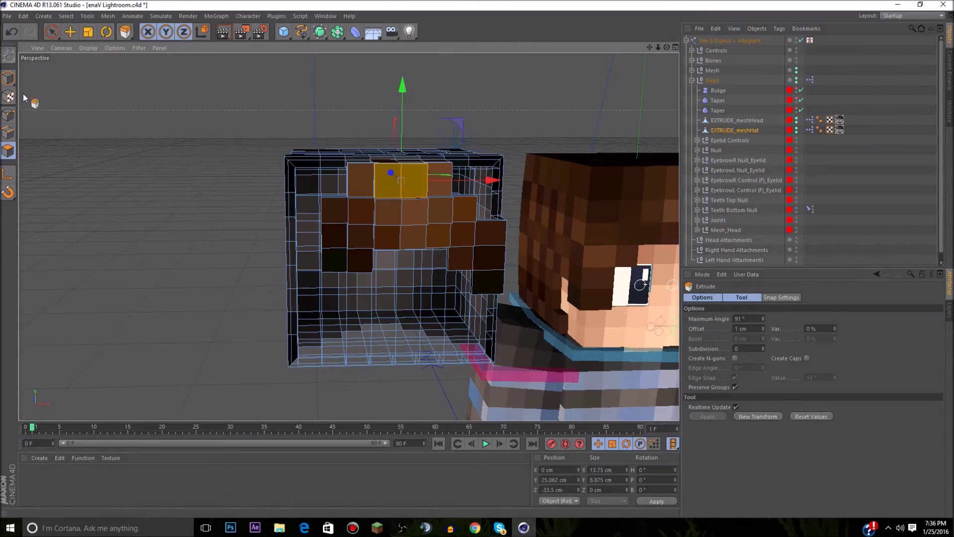
{"action": "left_click", "coordinate": [7, 78]}
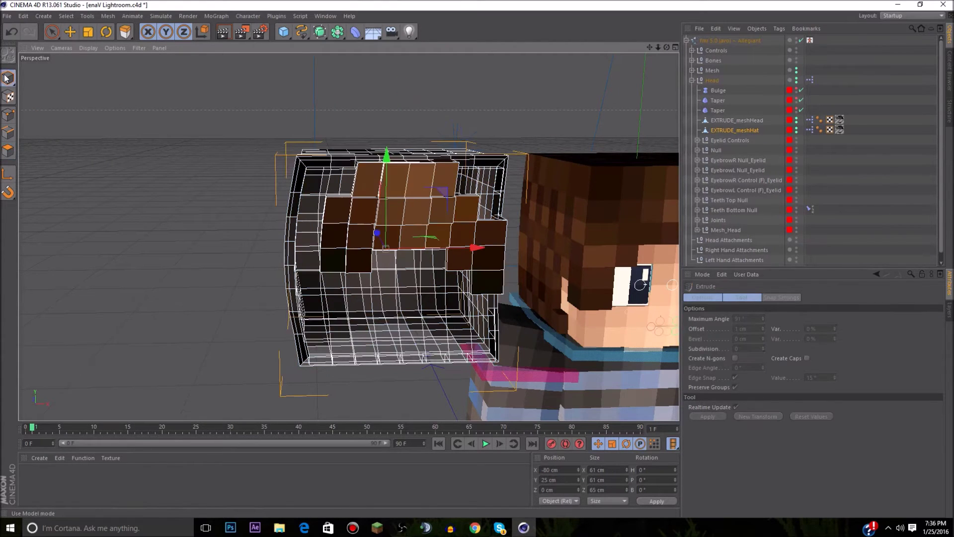
{"action": "left_click", "coordinate": [69, 32]}
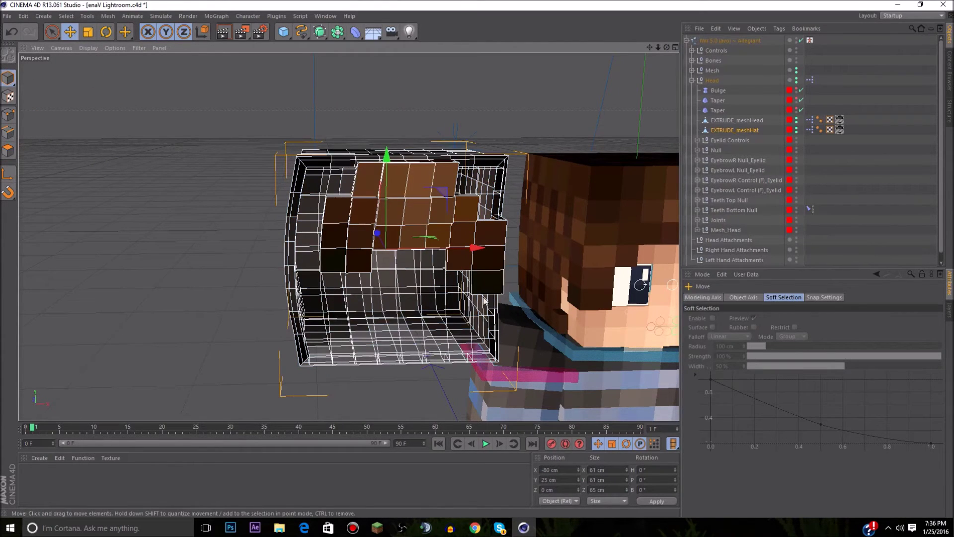
{"action": "left_click_drag", "start_coordinate": [490, 250], "coordinate": [631, 253]}
{"action": "left_click_drag", "start_coordinate": [649, 47], "coordinate": [500, 21]}
{"action": "left_click_drag", "start_coordinate": [478, 225], "coordinate": [562, 223]}
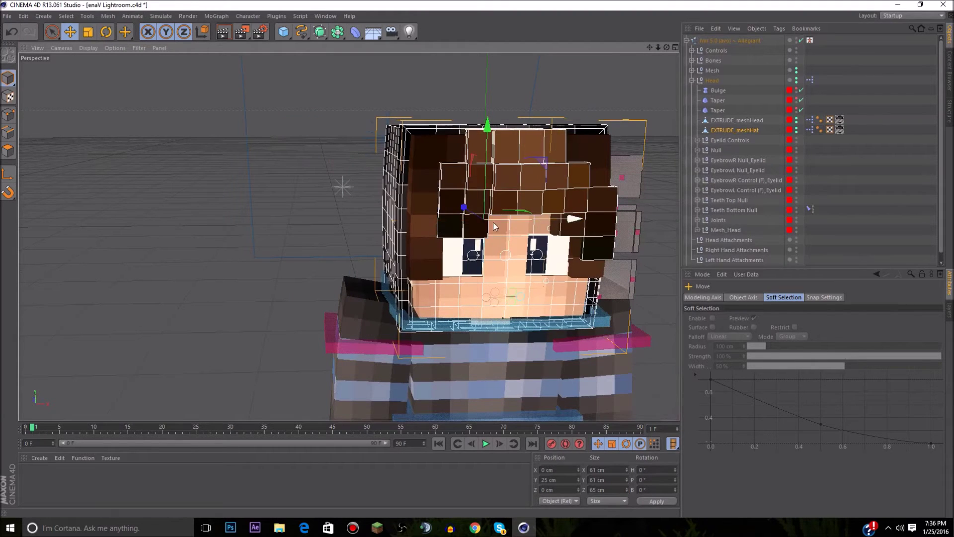
{"action": "left_click", "coordinate": [303, 203]}
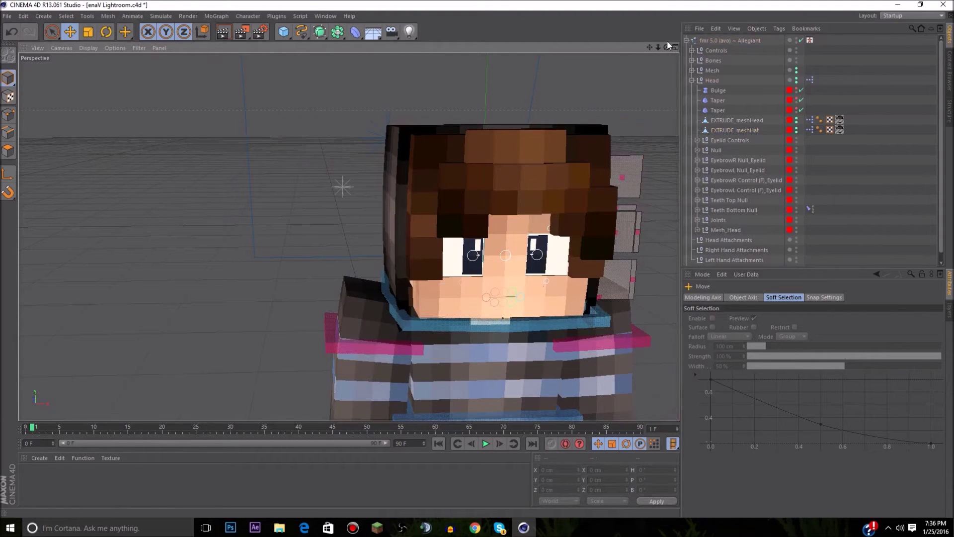
Step: Examine the layered hair on the character from different angles and distances
{"action": "mouse_move", "coordinate": [658, 47]}
{"action": "left_mouse_down"}
{"action": "mouse_move", "coordinate": [681, 47]}
{"action": "mouse_move", "coordinate": [621, 50]}
{"action": "mouse_move", "coordinate": [716, 47]}
{"action": "mouse_move", "coordinate": [676, 55]}
{"action": "mouse_move", "coordinate": [658, 82]}
{"action": "mouse_move", "coordinate": [666, 72]}
{"action": "mouse_move", "coordinate": [631, 47]}
{"action": "left_mouse_up"}
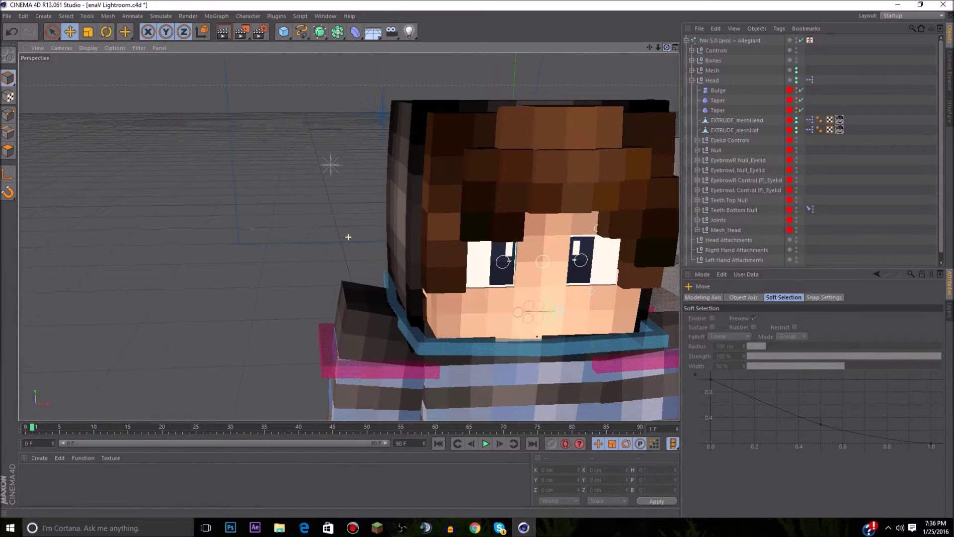
{"action": "left_click_drag", "start_coordinate": [666, 48], "coordinate": [676, 22]}
{"action": "scroll", "coordinate": [505, 215], "scroll_direction": "down", "scroll_amount": 6}
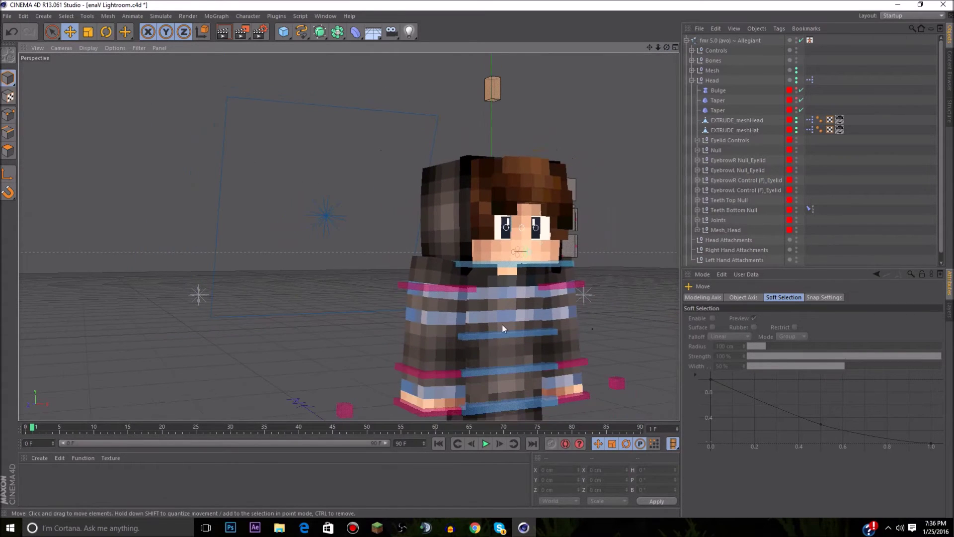
{"action": "scroll", "coordinate": [498, 372], "scroll_direction": "up", "scroll_amount": 2}
{"action": "scroll", "coordinate": [574, 347], "scroll_direction": "up", "scroll_amount": 4}
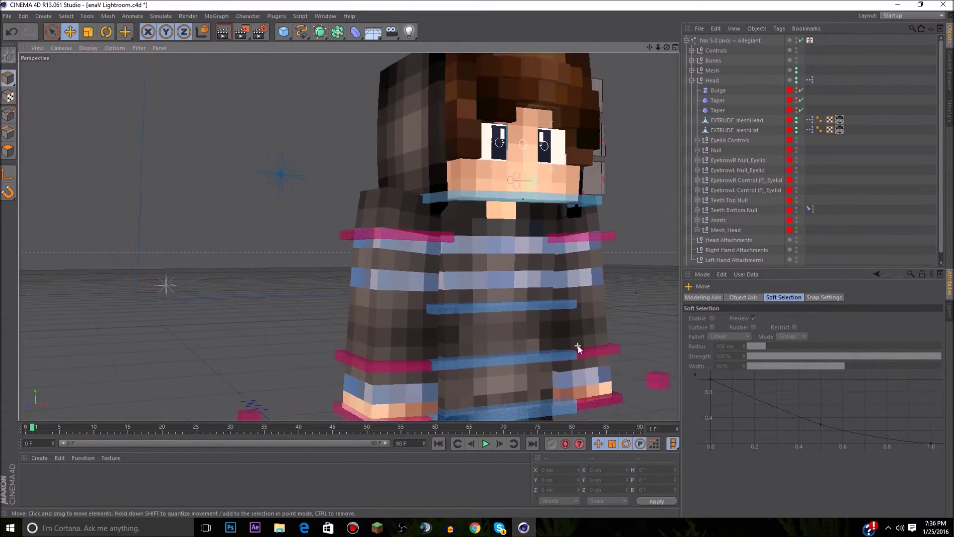
{"action": "scroll", "coordinate": [578, 345], "scroll_direction": "up", "scroll_amount": 4}
{"action": "scroll", "coordinate": [577, 345], "scroll_direction": "down", "scroll_amount": 5}
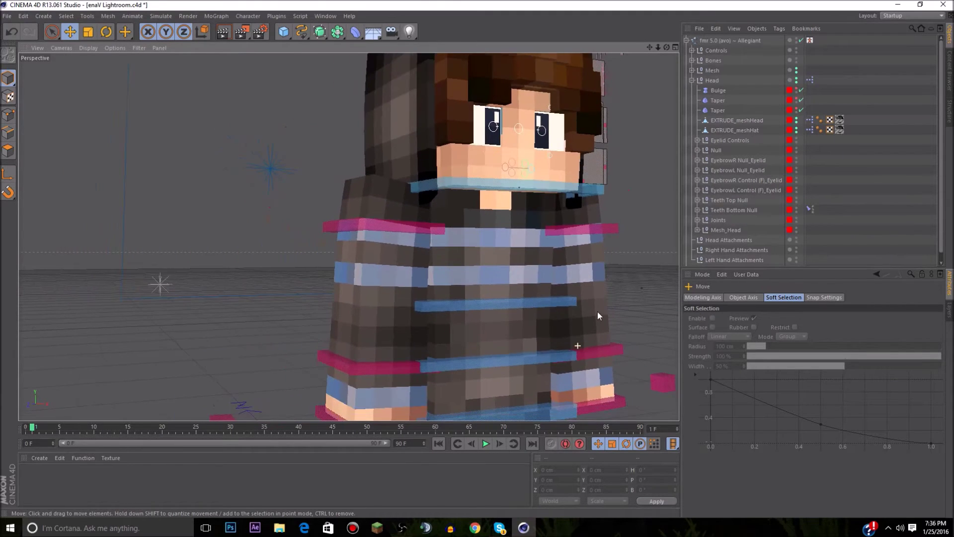
{"action": "scroll", "coordinate": [634, 208], "scroll_direction": "down", "scroll_amount": 1}
Step: Collapse the Head group, expand the Mesh group and select the meshBody object
{"action": "left_click", "coordinate": [691, 80]}
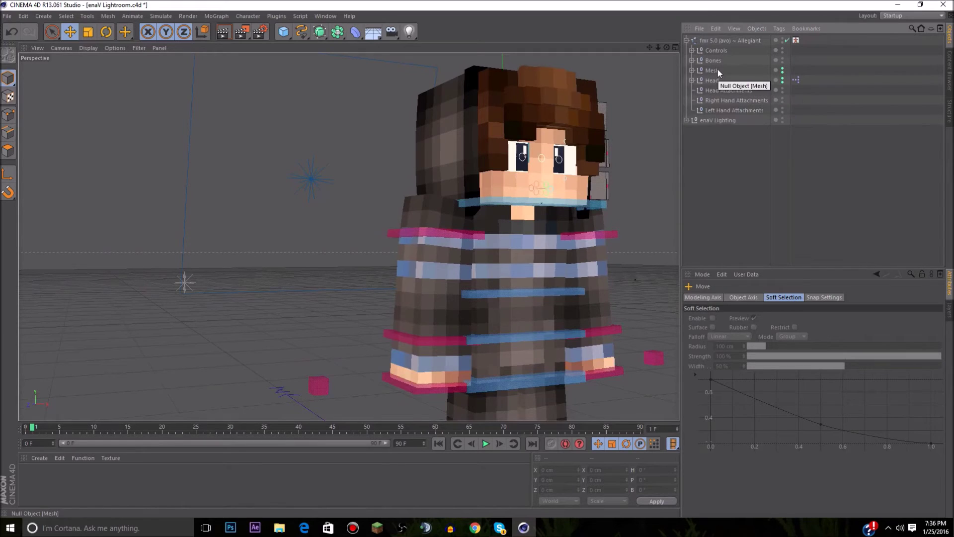
{"action": "left_click", "coordinate": [717, 70]}
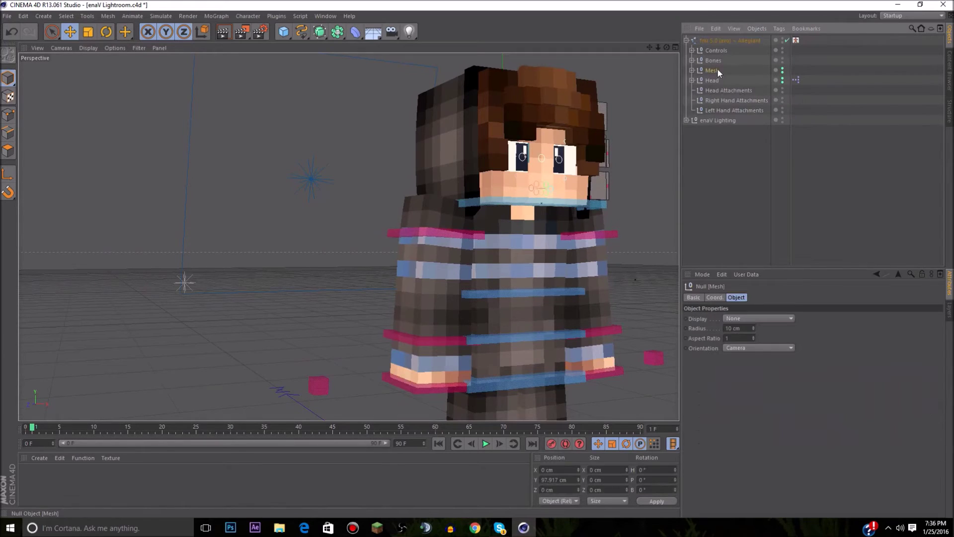
{"action": "left_click", "coordinate": [691, 70]}
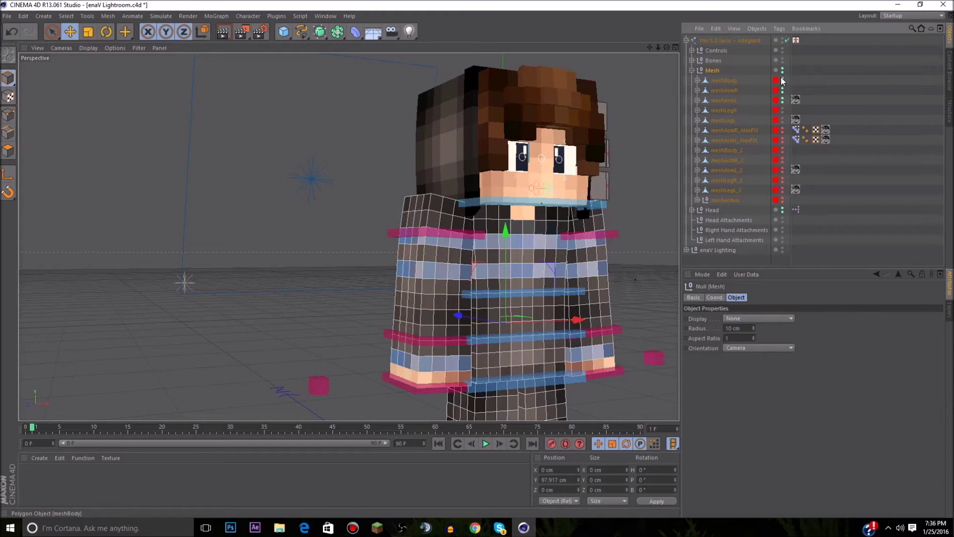
{"action": "left_click", "coordinate": [734, 81]}
{"action": "scroll", "coordinate": [548, 322], "scroll_direction": "up", "scroll_amount": 4}
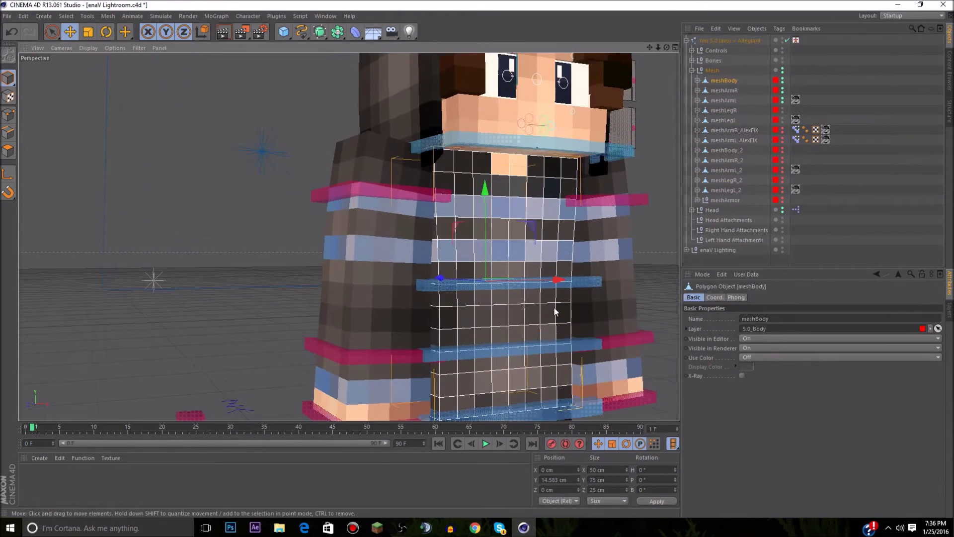
Step: Loop-select meshBody's dark polygon rows above and between the blue stripes, plus the three rows directly below the lower stripe
{"action": "left_click_drag", "start_coordinate": [667, 48], "coordinate": [665, 48]}
{"action": "key", "text": "u"}
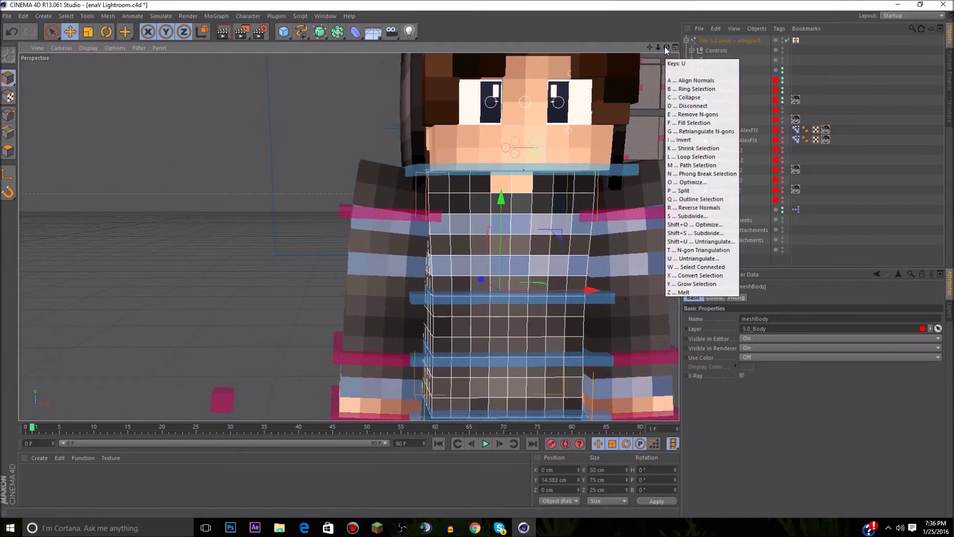
{"action": "key", "text": "l"}
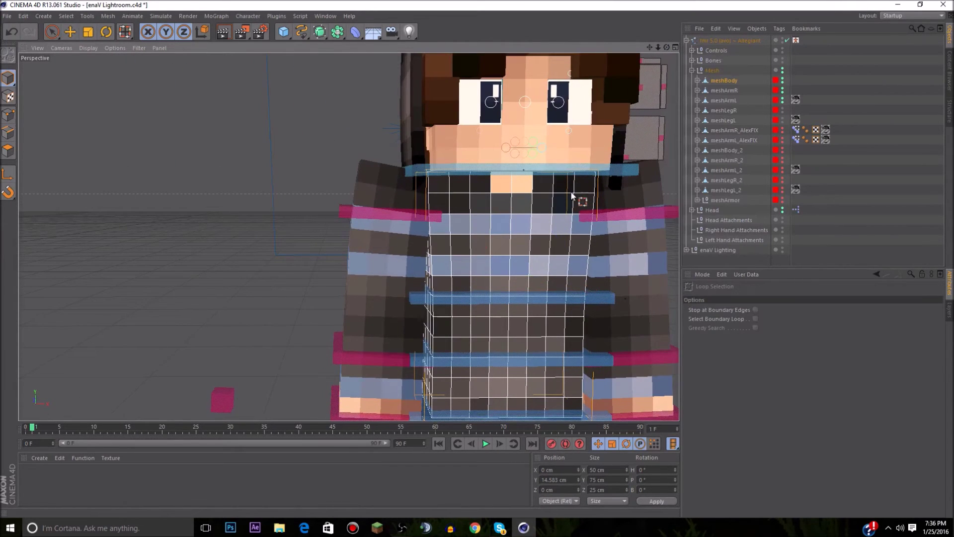
{"action": "left_click", "coordinate": [8, 150]}
{"action": "scroll", "coordinate": [583, 166], "scroll_direction": "up", "scroll_amount": 5}
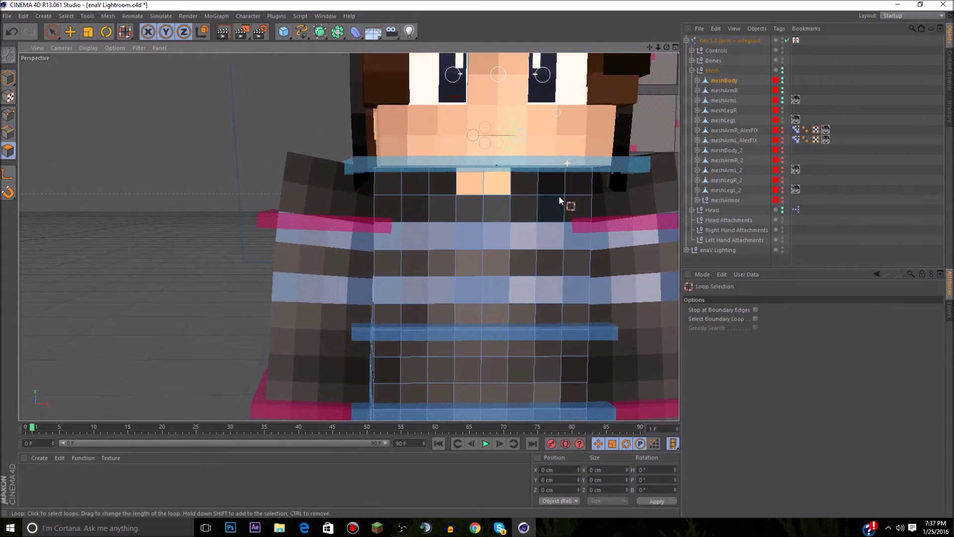
{"action": "left_click", "coordinate": [565, 186]}
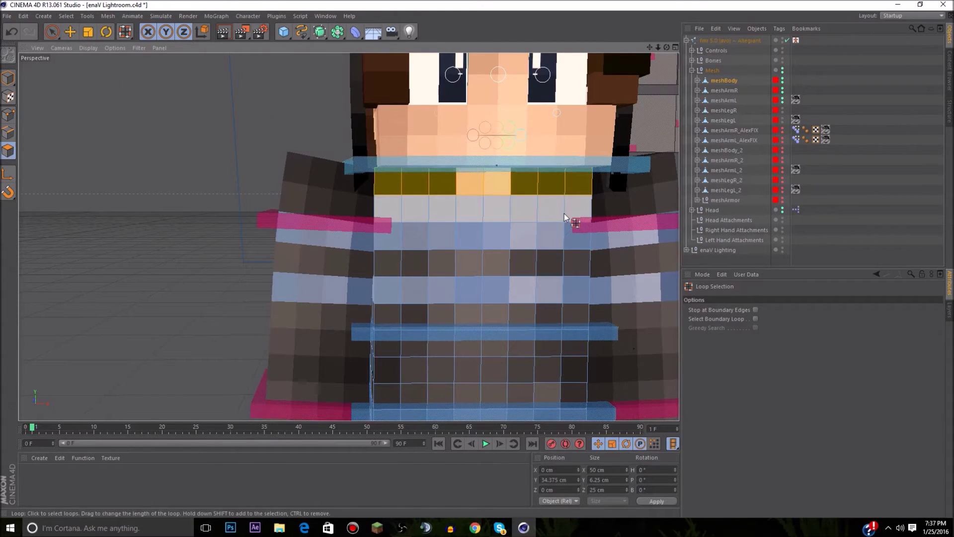
{"action": "left_click", "coordinate": [565, 210]}
{"action": "left_click", "coordinate": [565, 188], "text": "shift"}
{"action": "left_click", "coordinate": [558, 266], "text": "shift"}
{"action": "left_click", "coordinate": [559, 317], "text": "shift"}
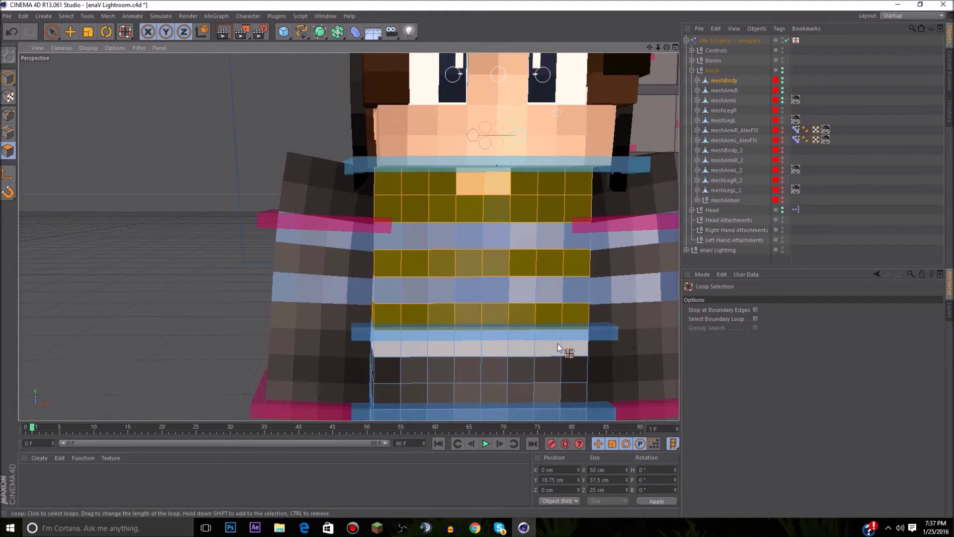
{"action": "left_click", "coordinate": [558, 344], "text": "shift"}
{"action": "left_click", "coordinate": [557, 369], "text": "shift"}
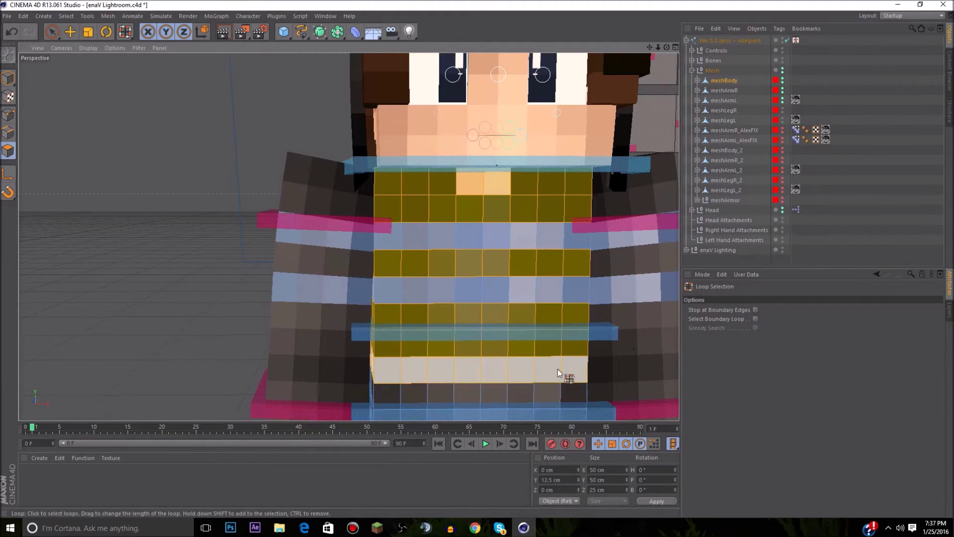
Step: Add the four remaining lower rows of the torso to the loop selection and extrude all selected rows by 1 cm
{"action": "scroll", "coordinate": [569, 316], "scroll_direction": "down", "scroll_amount": 2}
{"action": "mouse_move", "coordinate": [649, 46]}
{"action": "left_mouse_down"}
{"action": "mouse_move", "coordinate": [646, 29]}
{"action": "mouse_move", "coordinate": [349, 237]}
{"action": "mouse_move", "coordinate": [342, 230]}
{"action": "left_mouse_up"}
{"action": "left_click", "coordinate": [536, 365], "text": "shift"}
{"action": "left_click", "coordinate": [540, 346], "text": "shift"}
{"action": "left_click", "coordinate": [550, 326], "text": "shift"}
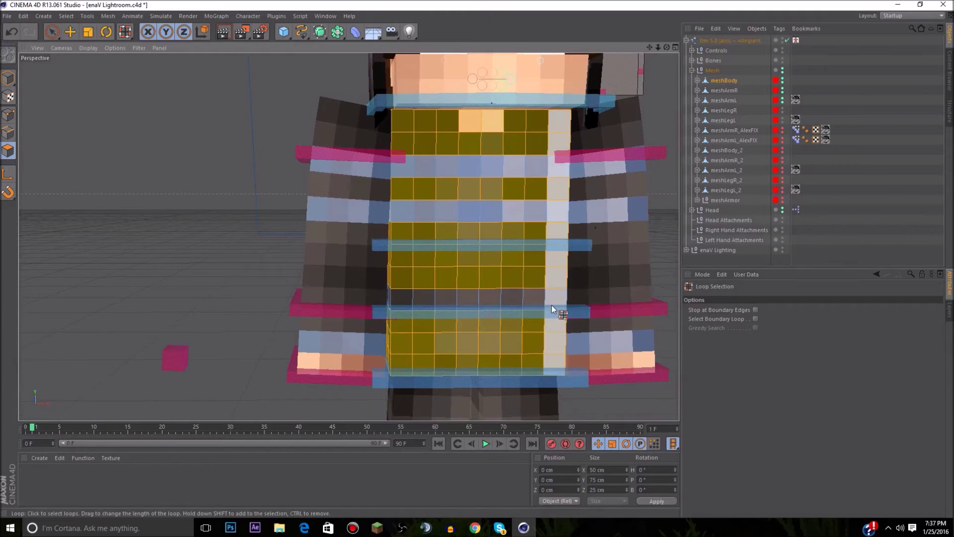
{"action": "left_click", "coordinate": [543, 301], "text": "shift"}
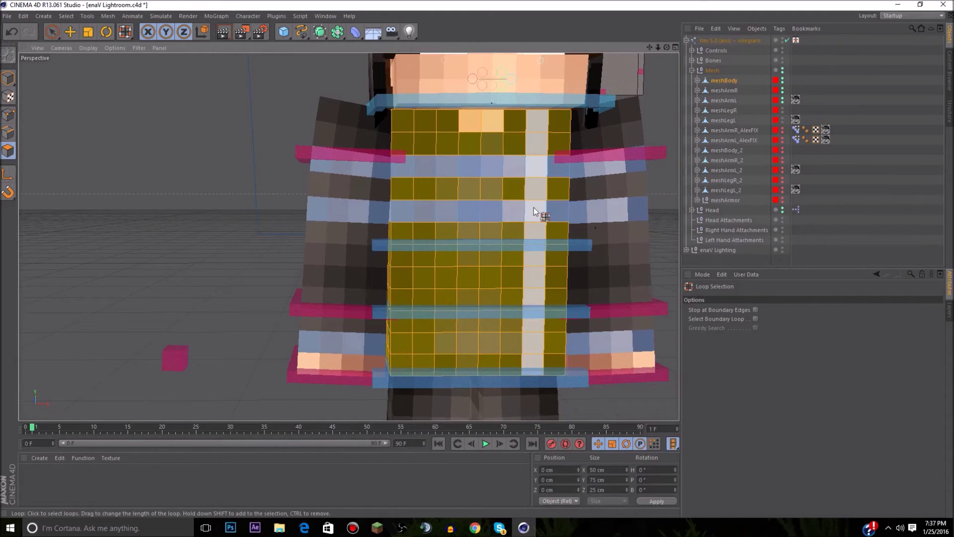
{"action": "left_click", "coordinate": [537, 174], "text": "shift"}
{"action": "key", "text": "d"}
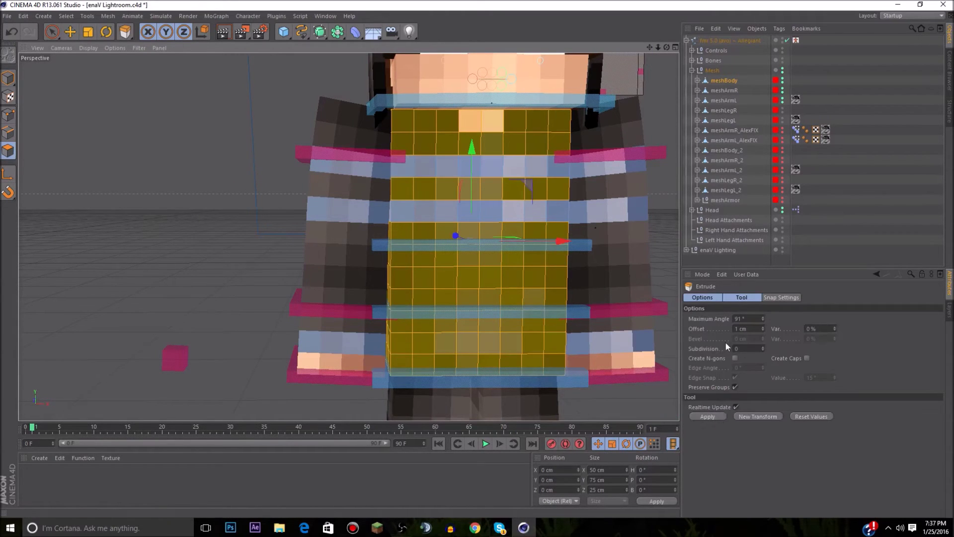
{"action": "left_click", "coordinate": [706, 415]}
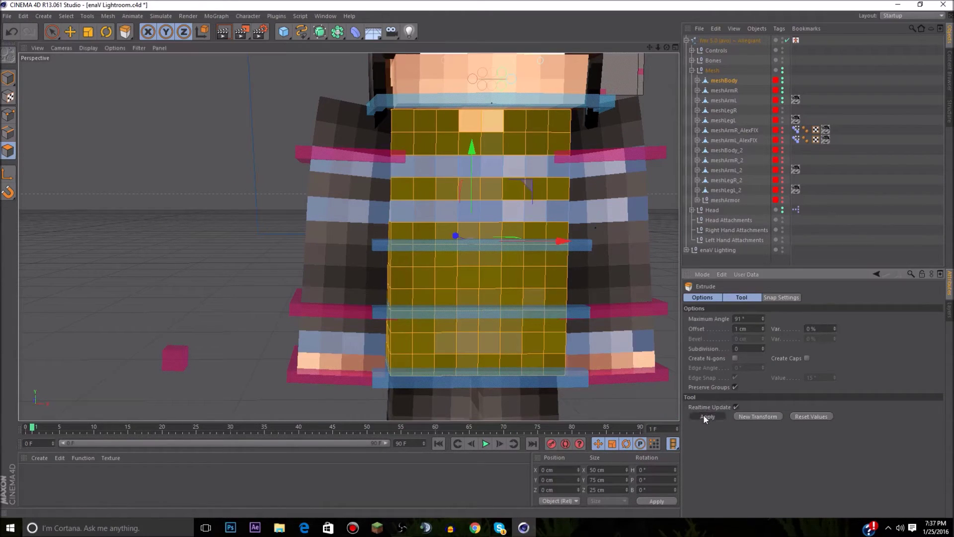
Step: Loop-select only the two blue stripe rows on the torso and extrude them with an offset of 2.5 cm
{"action": "right_click", "coordinate": [519, 163]}
{"action": "left_click", "coordinate": [529, 190]}
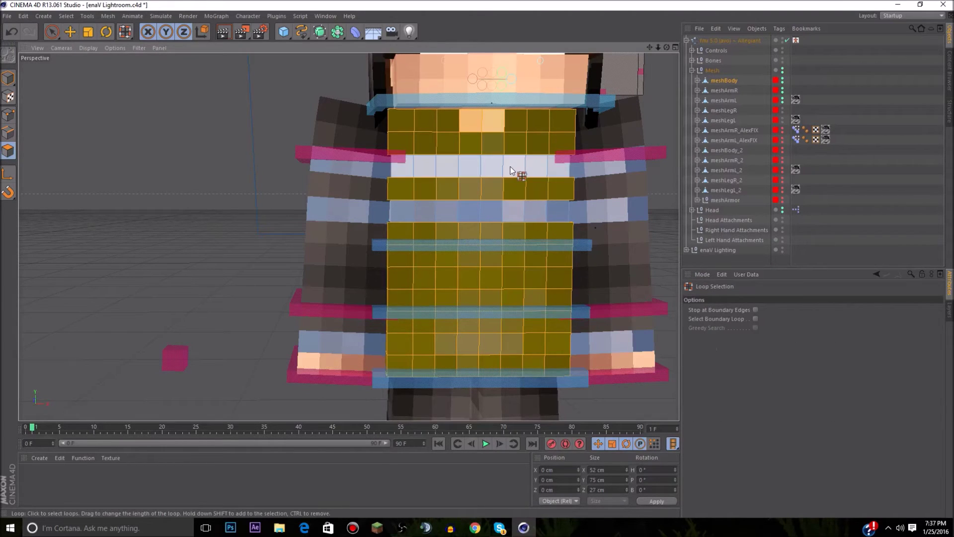
{"action": "left_click", "coordinate": [510, 166]}
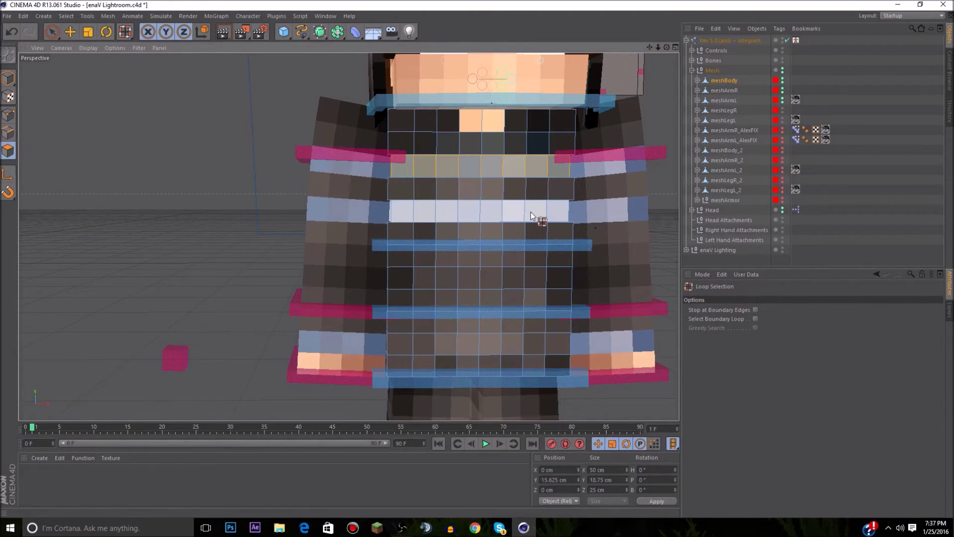
{"action": "left_click", "coordinate": [530, 215], "text": "shift"}
{"action": "key", "text": "d"}
{"action": "left_click", "coordinate": [736, 329]}
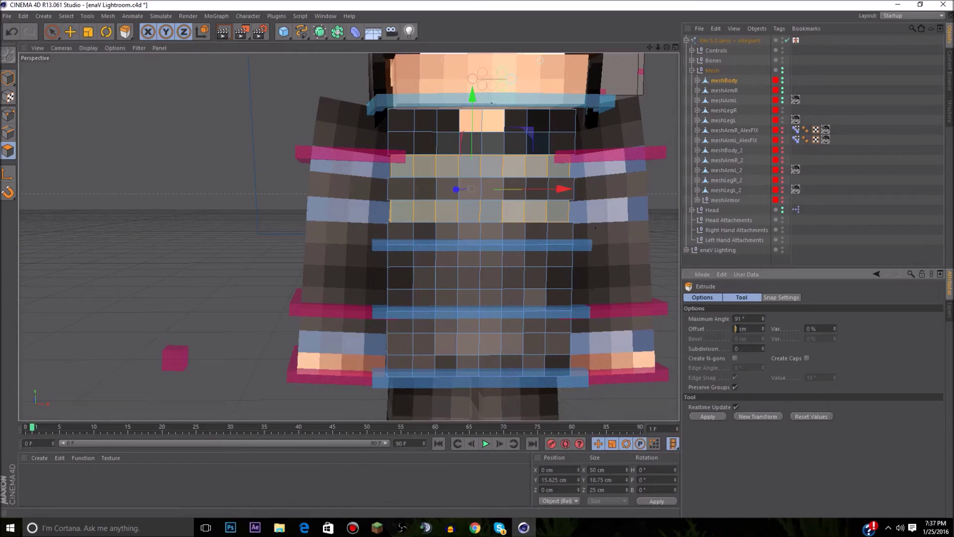
{"action": "key", "text": "BackSpace"}
{"action": "type", "text": "2.5"}
{"action": "key", "text": "Return"}
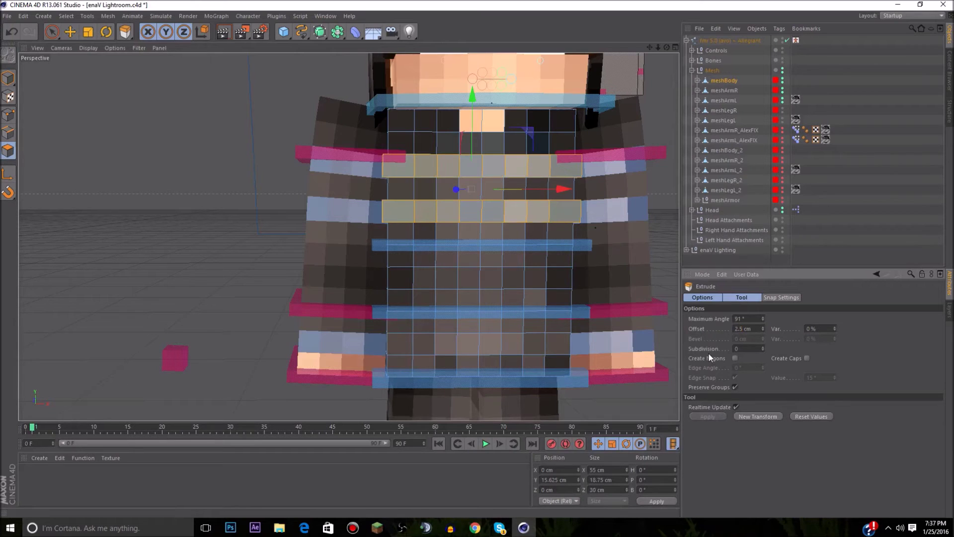
Step: Examine the extruded torso stripes from the front and select meshArmR to compare the sleeve with them
{"action": "left_click_drag", "start_coordinate": [669, 47], "coordinate": [467, 171]}
{"action": "scroll", "coordinate": [467, 171], "scroll_direction": "down", "scroll_amount": 2}
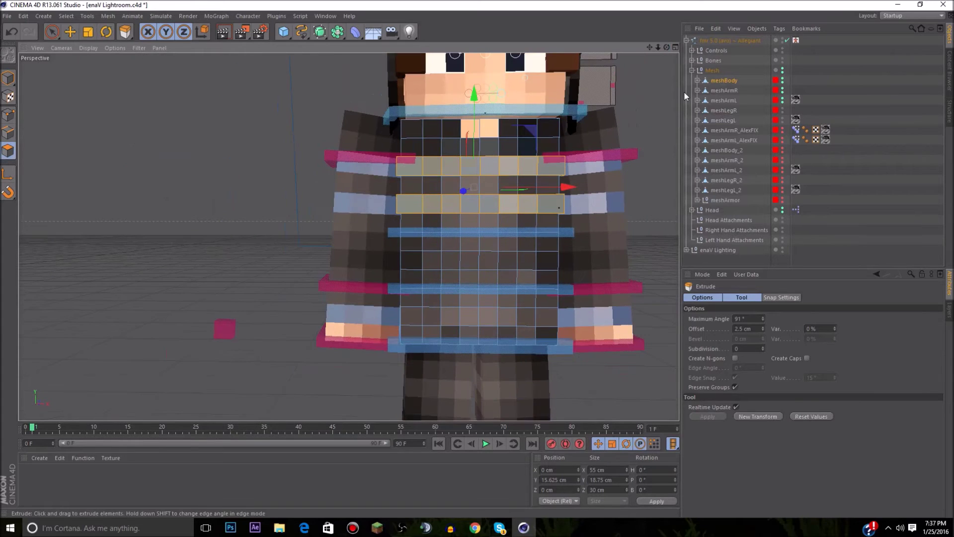
{"action": "left_click", "coordinate": [722, 91]}
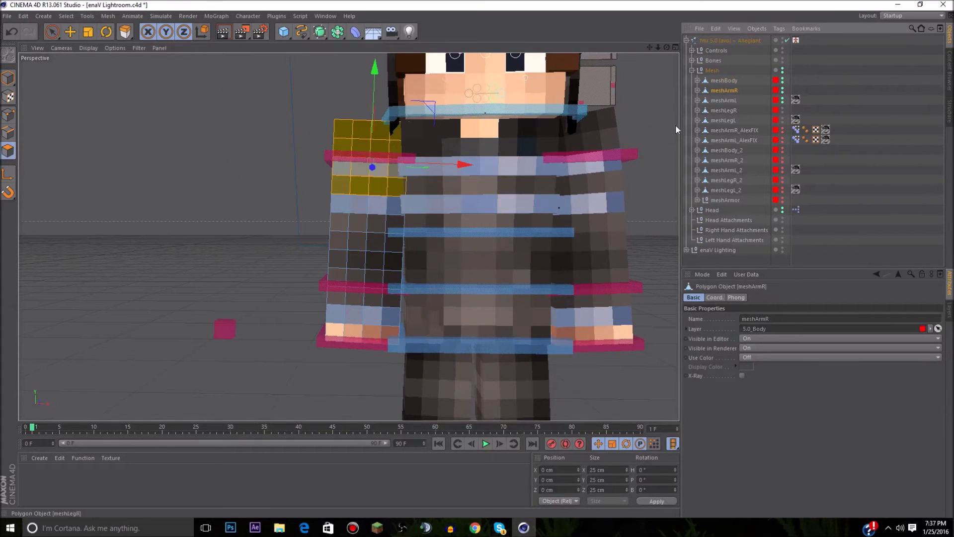
{"action": "scroll", "coordinate": [514, 212], "scroll_direction": "up", "scroll_amount": 3}
{"action": "scroll", "coordinate": [514, 212], "scroll_direction": "down", "scroll_amount": 3}
{"action": "scroll", "coordinate": [519, 202], "scroll_direction": "down", "scroll_amount": 2}
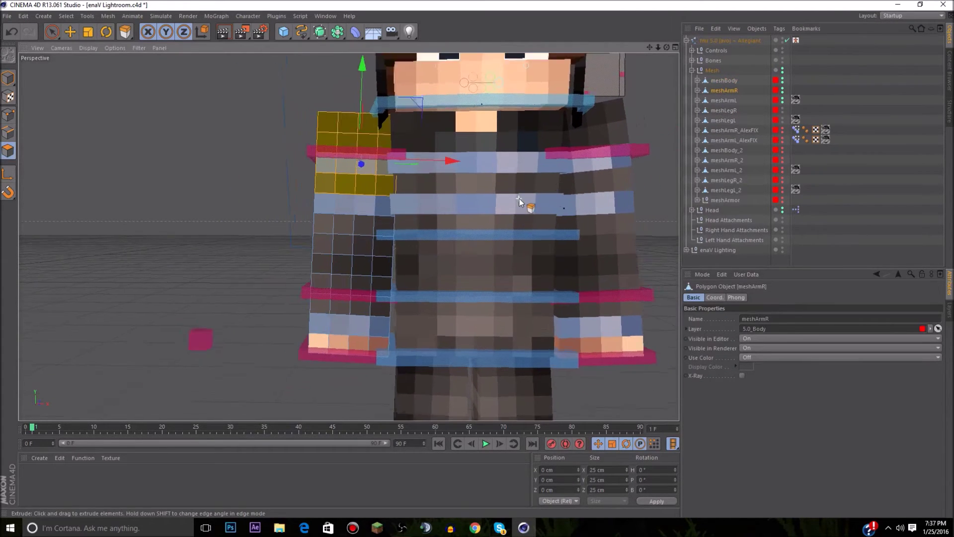
Step: Expand meshBody in the object hierarchy and select its Bulge deformer for editing in model mode
{"action": "left_click", "coordinate": [721, 81]}
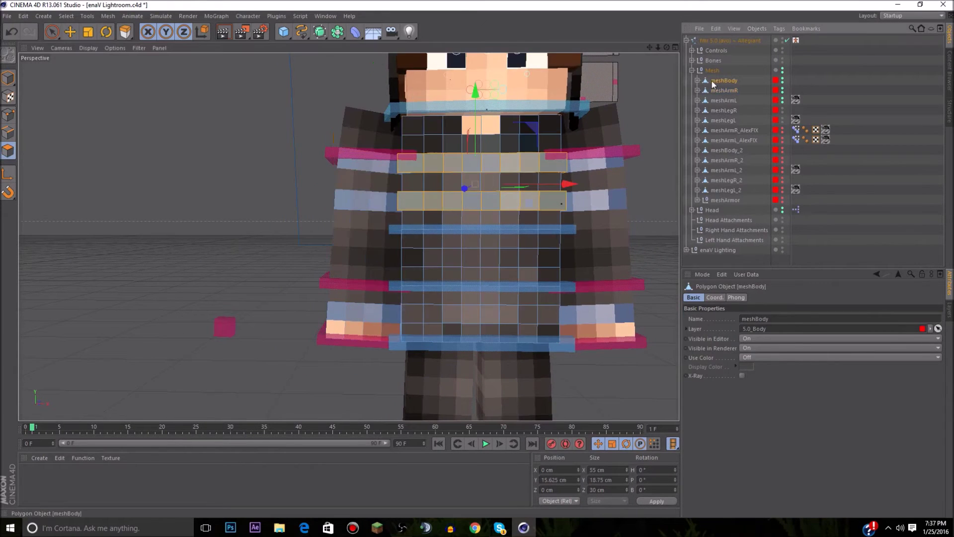
{"action": "left_click", "coordinate": [698, 80]}
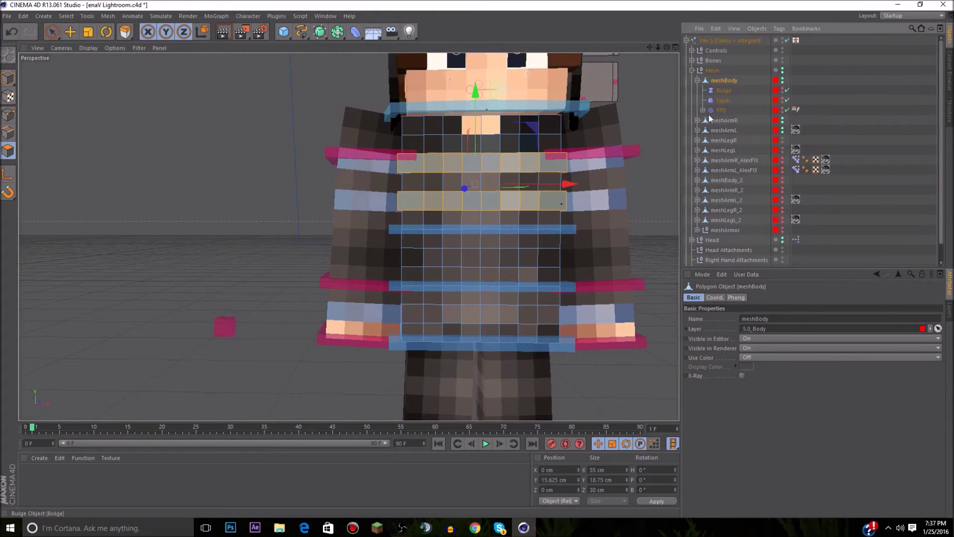
{"action": "left_click", "coordinate": [721, 91]}
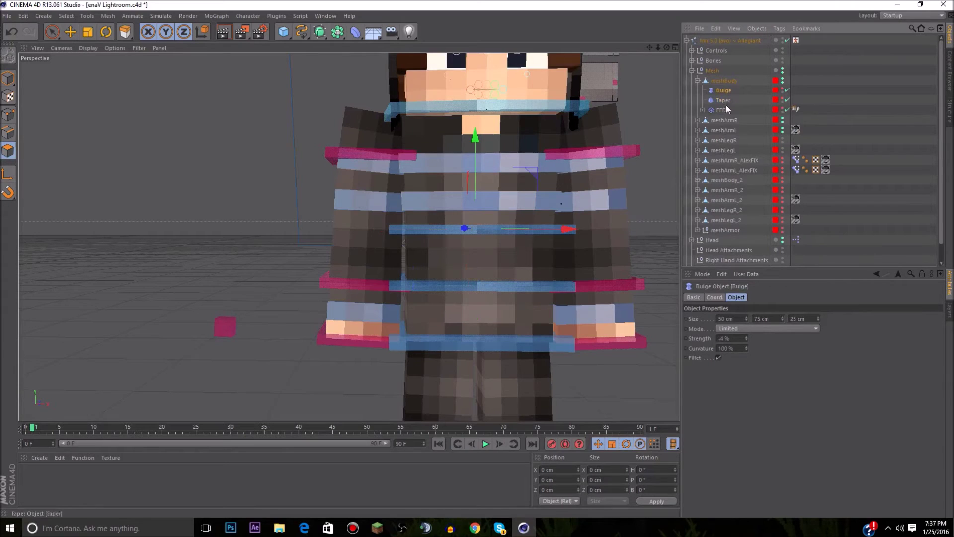
{"action": "left_click", "coordinate": [8, 78]}
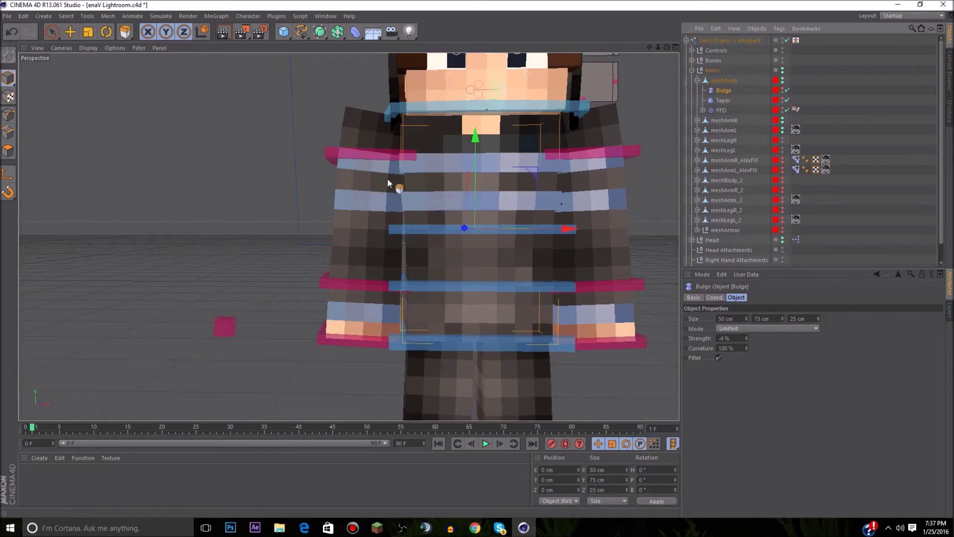
Step: Try to shift the Bulge deformer upward along the torso
{"action": "left_click_drag", "start_coordinate": [488, 175], "coordinate": [486, 145]}
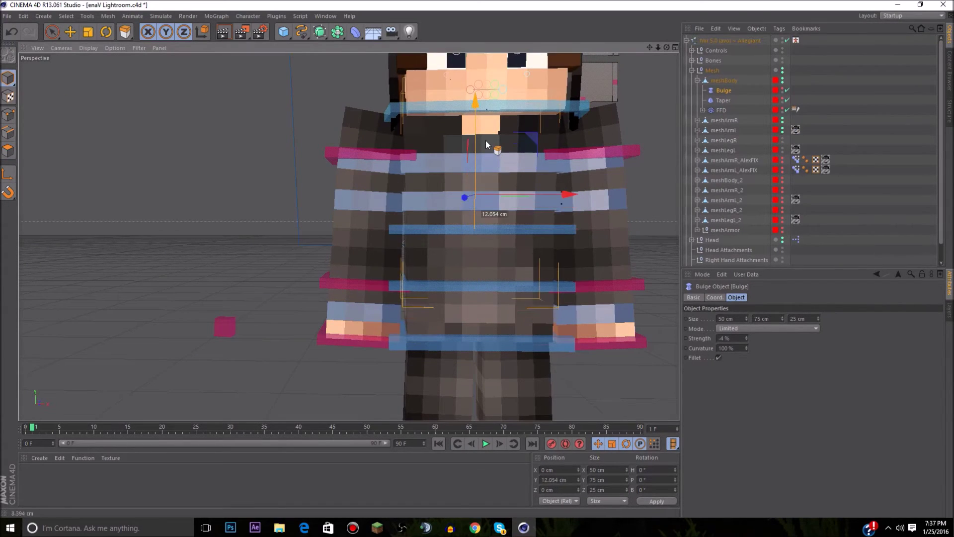
{"action": "key", "text": "ctrl+z"}
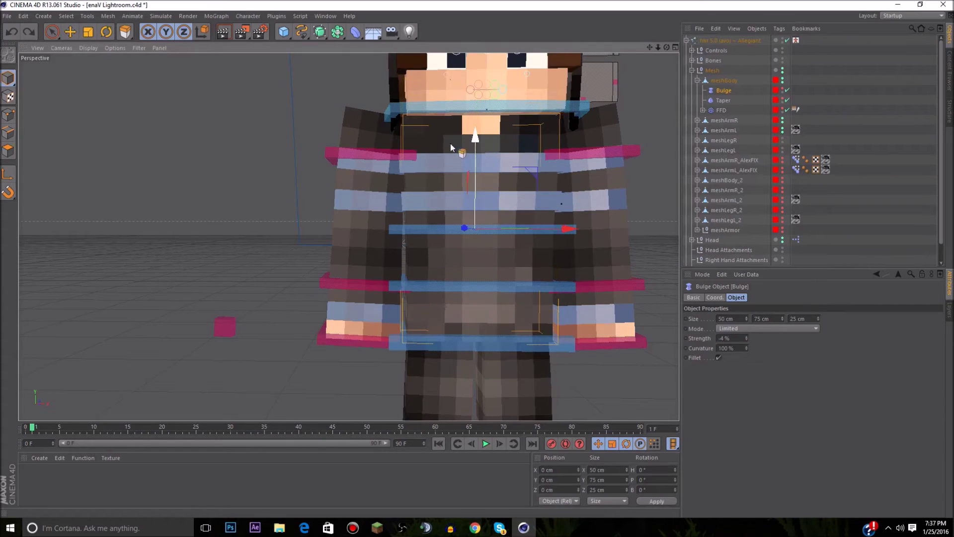
{"action": "left_click", "coordinate": [70, 31]}
{"action": "left_click_drag", "start_coordinate": [478, 142], "coordinate": [484, 138]}
{"action": "key", "text": "ctrl+z"}
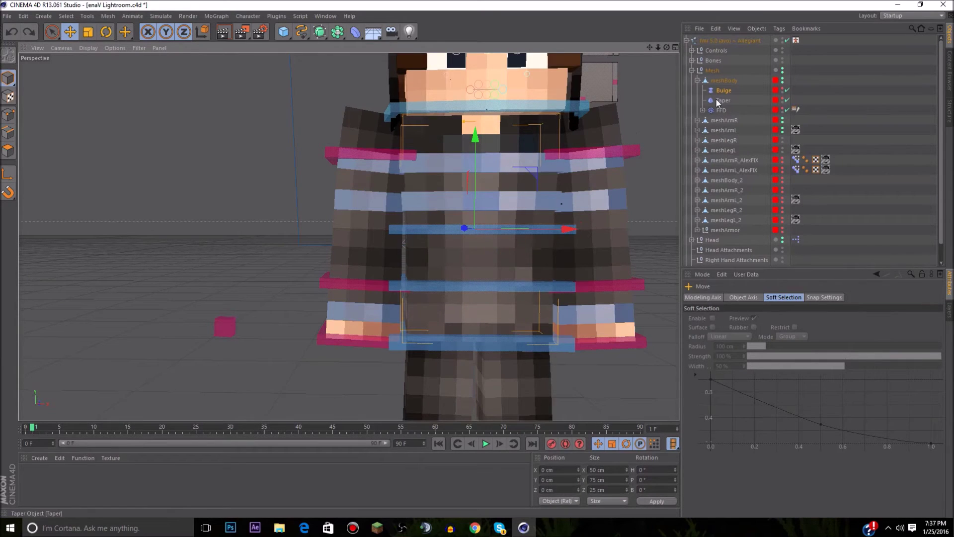
Step: Set the strength of the torso's Bulge deformer to -6%
{"action": "left_click", "coordinate": [726, 92]}
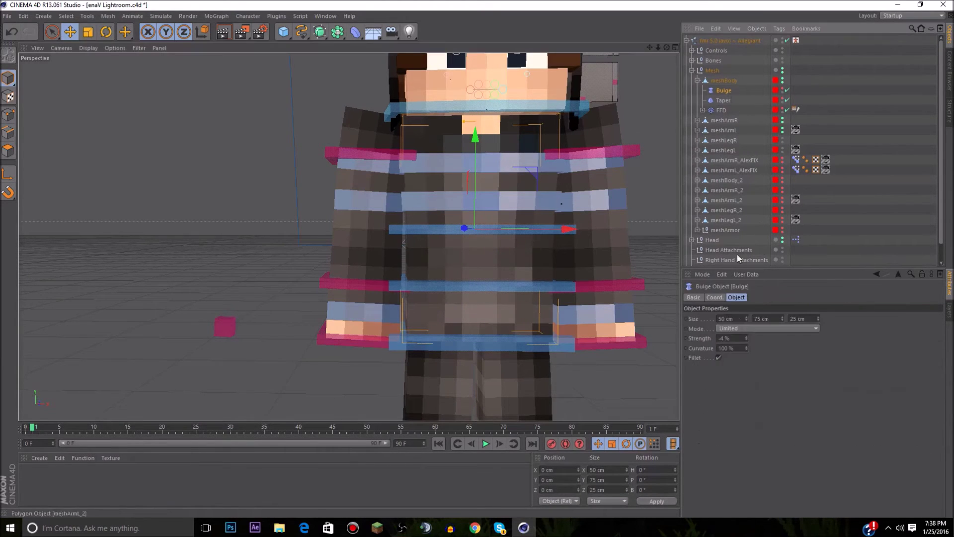
{"action": "left_click", "coordinate": [746, 341]}
{"action": "left_click", "coordinate": [746, 340]}
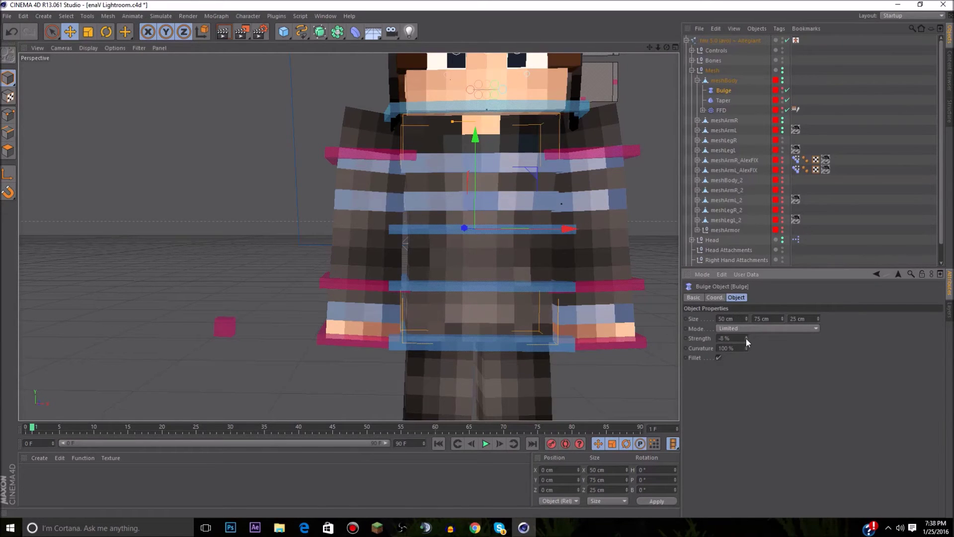
{"action": "left_click", "coordinate": [747, 337]}
{"action": "left_click_drag", "start_coordinate": [666, 48], "coordinate": [770, 23]}
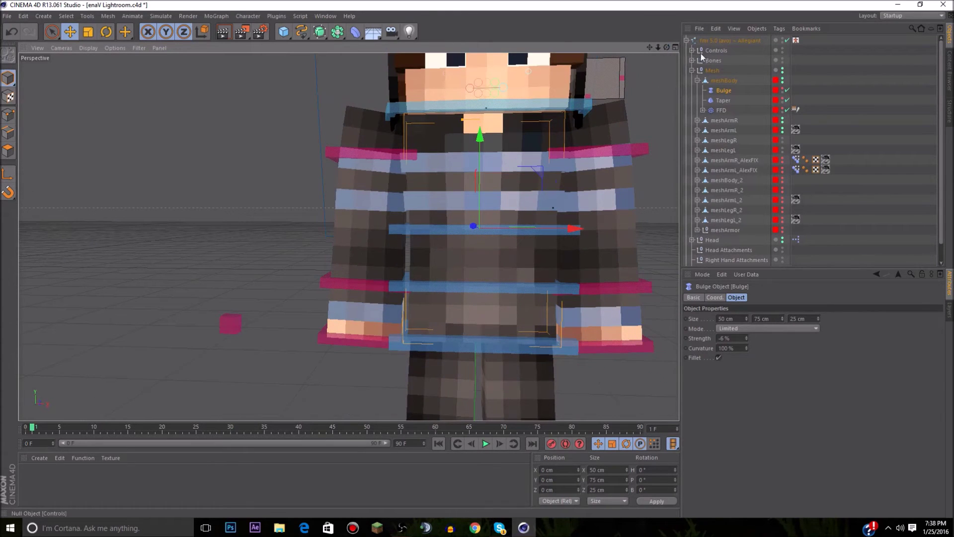
Step: Try lower and higher strengths on the torso's Taper deformer, ending at 9.4%
{"action": "left_click", "coordinate": [722, 101]}
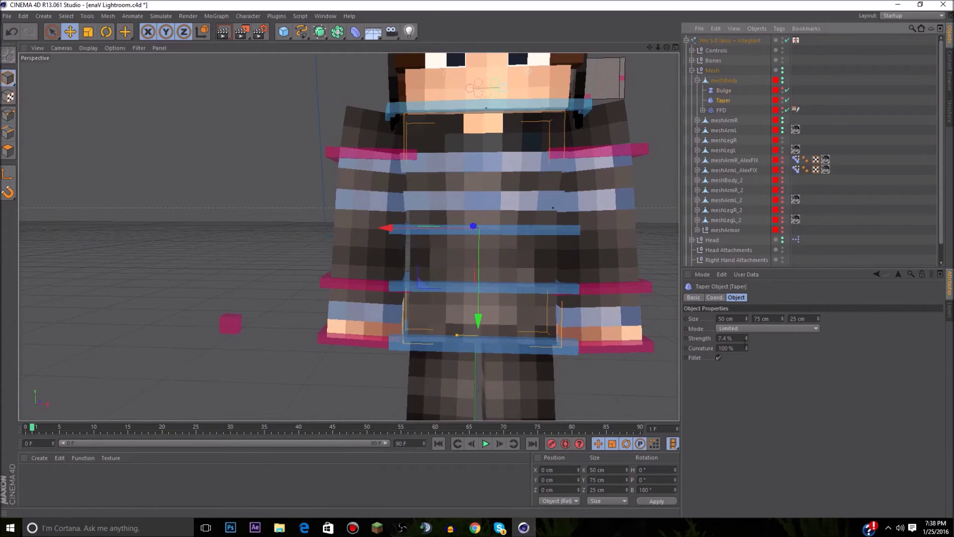
{"action": "left_click", "coordinate": [746, 340]}
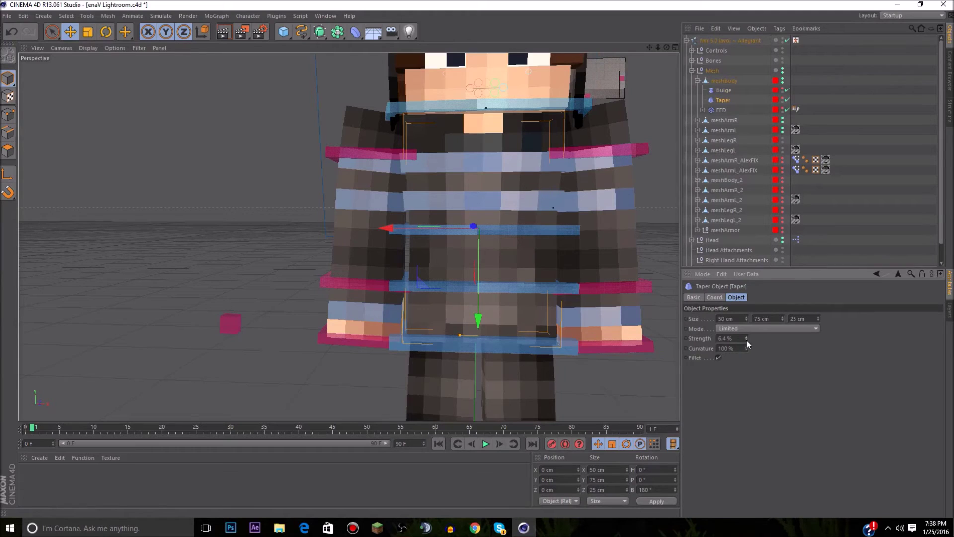
{"action": "left_click", "coordinate": [747, 339]}
{"action": "left_click", "coordinate": [746, 339]}
{"action": "left_click", "coordinate": [746, 340]}
{"action": "left_click", "coordinate": [746, 340]}
{"action": "left_click", "coordinate": [746, 337]}
{"action": "left_click", "coordinate": [746, 336]}
{"action": "left_click", "coordinate": [745, 336]}
{"action": "left_click", "coordinate": [746, 336]}
{"action": "left_click", "coordinate": [746, 337]}
{"action": "left_click", "coordinate": [746, 336]}
{"action": "left_click", "coordinate": [746, 336]}
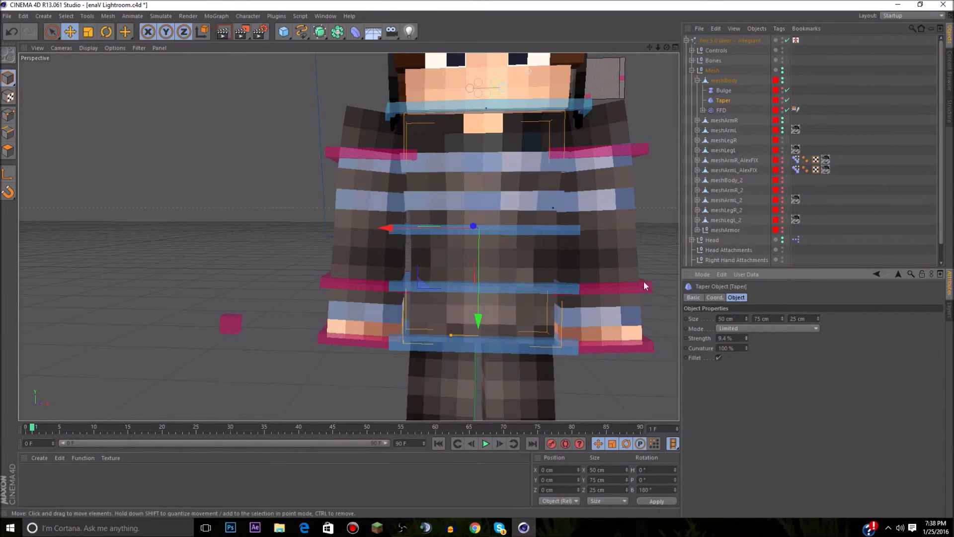
Step: Clear the object selection and examine how the tapered torso meets the arms from different angles and distances
{"action": "left_click", "coordinate": [651, 159]}
{"action": "left_click_drag", "start_coordinate": [348, 237], "coordinate": [409, 237], "text": "alt"}
{"action": "left_click_drag", "start_coordinate": [667, 47], "coordinate": [578, 112]}
{"action": "scroll", "coordinate": [620, 118], "scroll_direction": "down", "scroll_amount": 5}
{"action": "scroll", "coordinate": [608, 181], "scroll_direction": "up", "scroll_amount": 2}
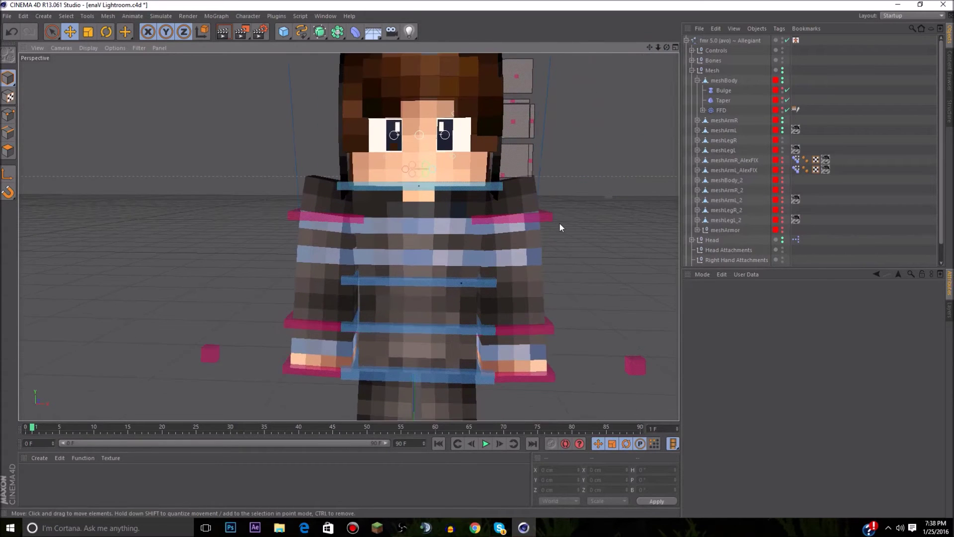
{"action": "scroll", "coordinate": [573, 226], "scroll_direction": "down", "scroll_amount": 1}
{"action": "mouse_move", "coordinate": [667, 47]}
{"action": "left_mouse_down"}
{"action": "mouse_move", "coordinate": [653, 47]}
{"action": "mouse_move", "coordinate": [668, 34]}
{"action": "mouse_move", "coordinate": [650, 54]}
{"action": "mouse_move", "coordinate": [661, 41]}
{"action": "mouse_move", "coordinate": [682, 43]}
{"action": "mouse_move", "coordinate": [660, 48]}
{"action": "left_mouse_up"}
Step: Set the torso's Taper strength to 7.4% and its Bulge strength to -5%
{"action": "left_click", "coordinate": [723, 91]}
{"action": "left_click", "coordinate": [724, 100]}
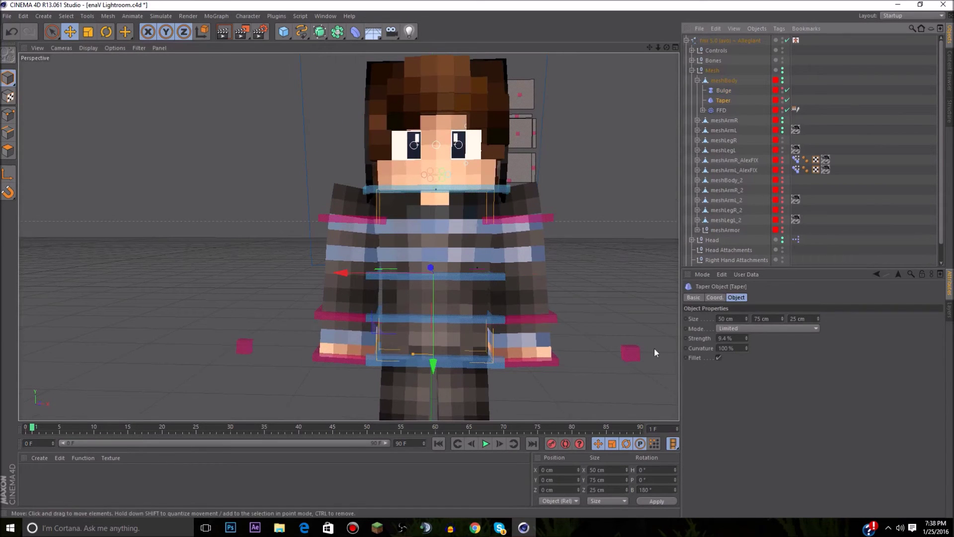
{"action": "left_click", "coordinate": [745, 339]}
{"action": "left_click", "coordinate": [745, 340]}
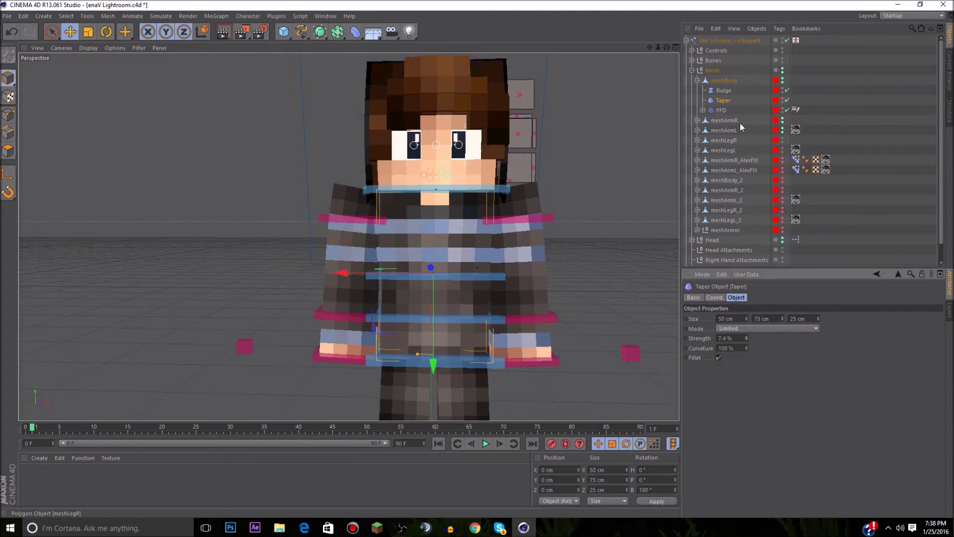
{"action": "left_click", "coordinate": [724, 90]}
{"action": "left_click", "coordinate": [747, 340]}
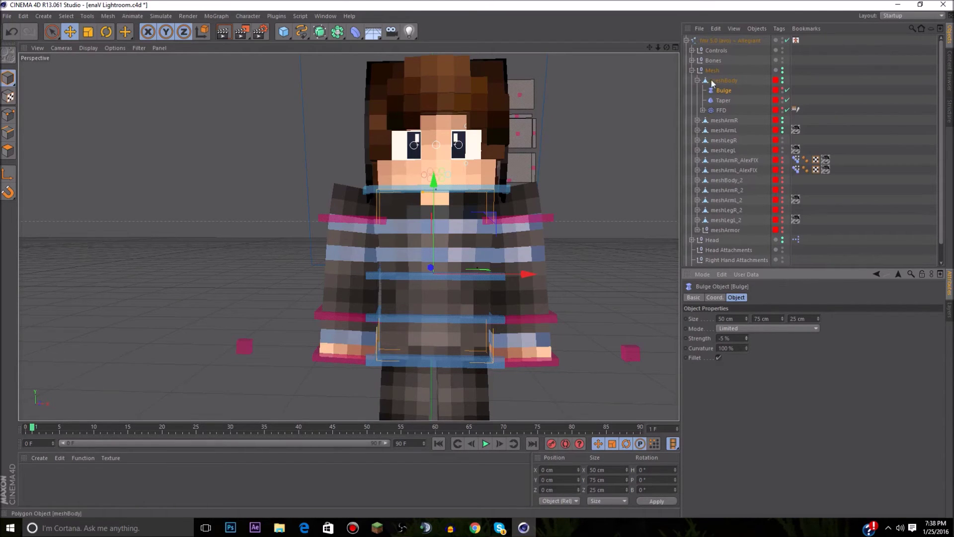
Step: Select meshArmR, collapse the Mesh group and switch to polygon mode to edit the sleeve
{"action": "left_click", "coordinate": [726, 120]}
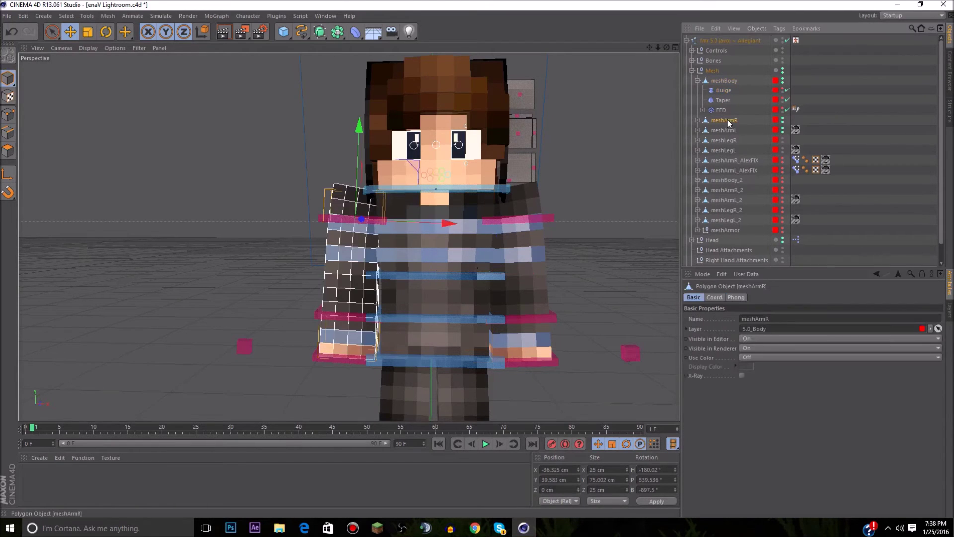
{"action": "left_click", "coordinate": [691, 70]}
{"action": "scroll", "coordinate": [313, 264], "scroll_direction": "up", "scroll_amount": 3}
{"action": "scroll", "coordinate": [370, 251], "scroll_direction": "up", "scroll_amount": 2}
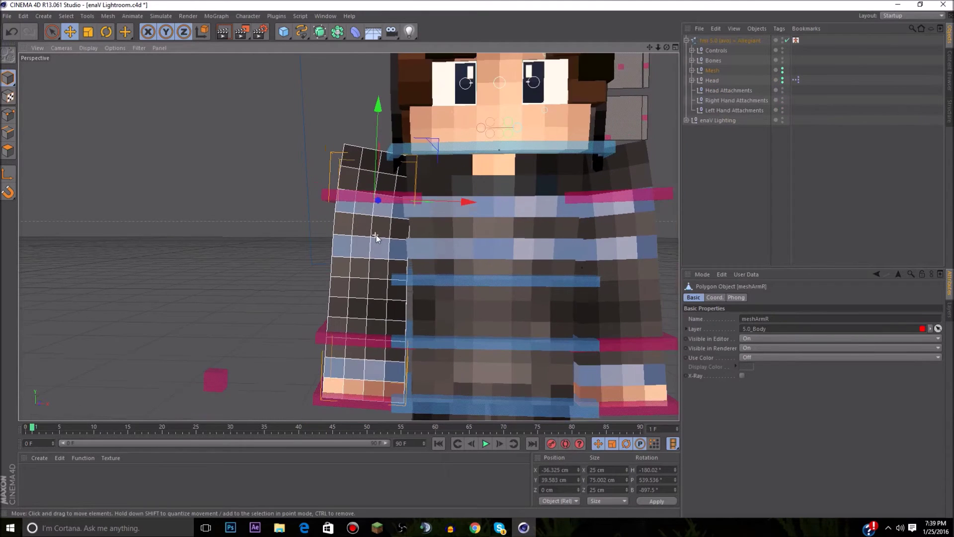
{"action": "scroll", "coordinate": [377, 238], "scroll_direction": "up", "scroll_amount": 2}
{"action": "scroll", "coordinate": [379, 206], "scroll_direction": "down", "scroll_amount": 2}
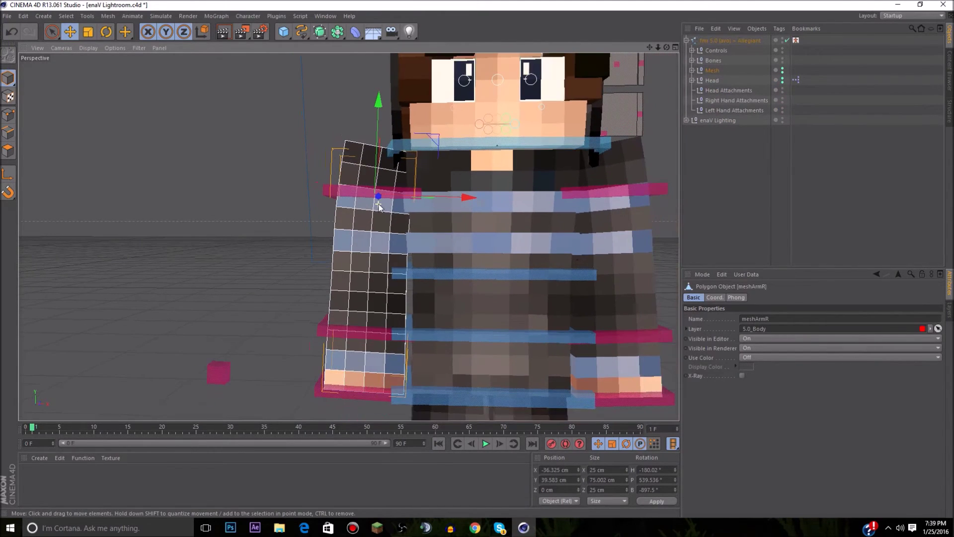
{"action": "left_click", "coordinate": [8, 150]}
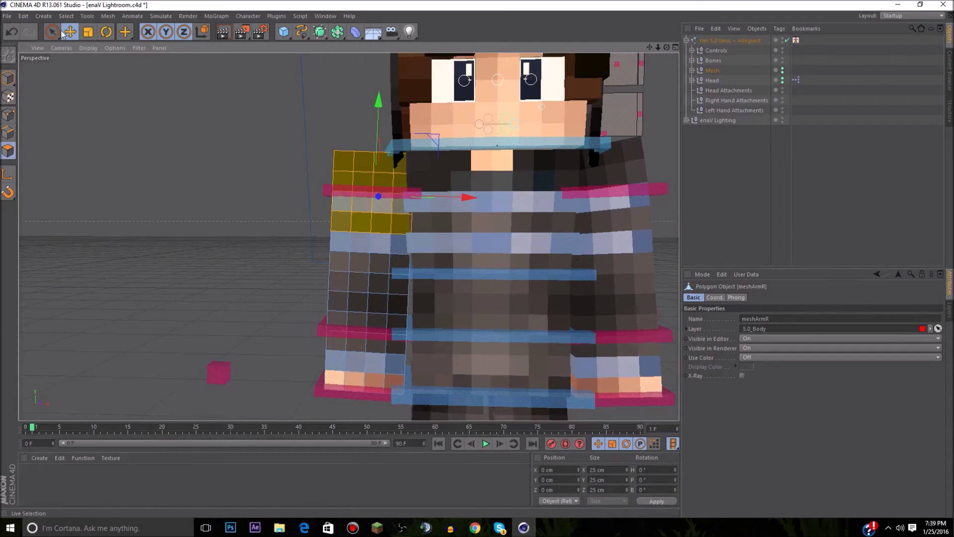
{"action": "scroll", "coordinate": [424, 212], "scroll_direction": "up", "scroll_amount": 2}
{"action": "scroll", "coordinate": [424, 213], "scroll_direction": "up", "scroll_amount": 2}
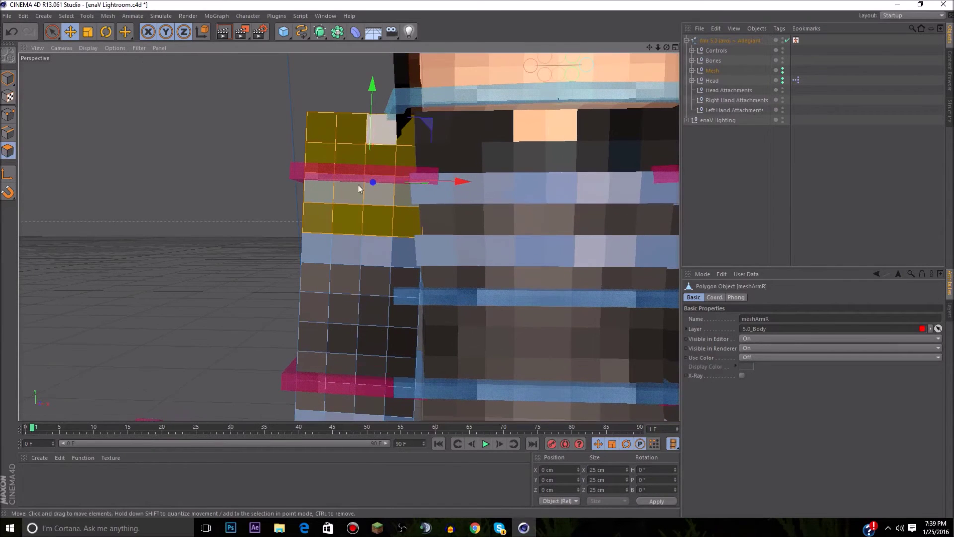
Step: Add the five dark rows between meshArmR's second blue stripe and its cuff stripe to the polygon loop selection
{"action": "key", "text": "u"}
{"action": "key", "text": "l"}
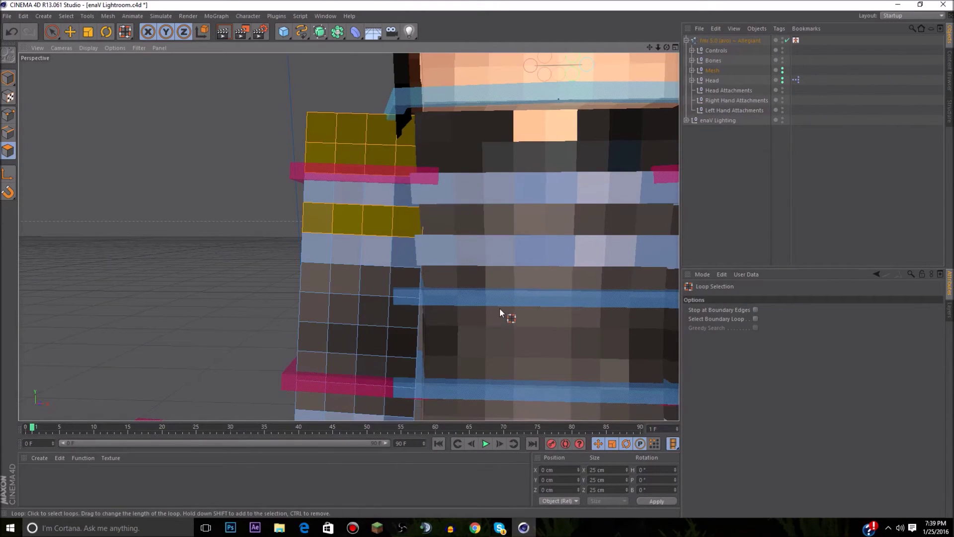
{"action": "left_click", "coordinate": [364, 274], "text": "shift"}
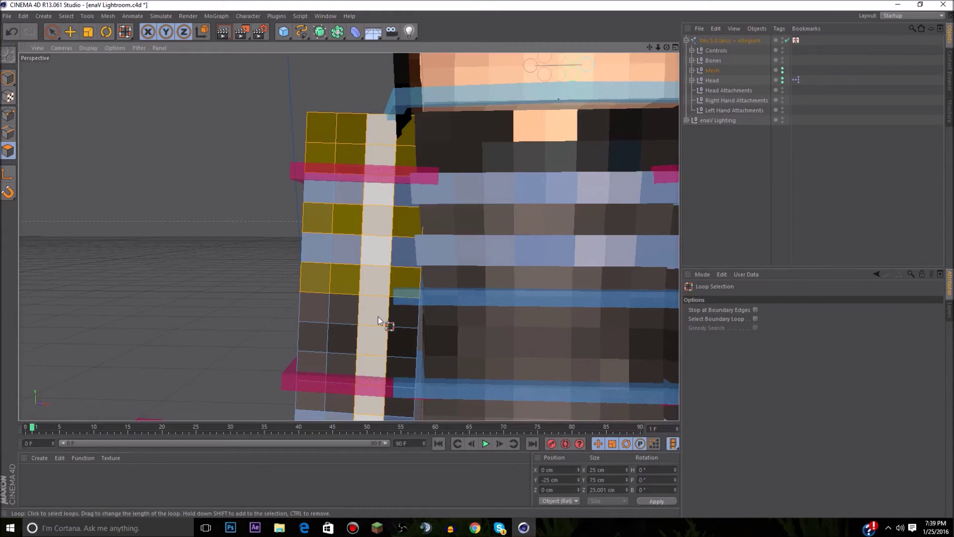
{"action": "left_click", "coordinate": [388, 316], "text": "shift"}
{"action": "left_click", "coordinate": [384, 343], "text": "shift"}
{"action": "left_click", "coordinate": [386, 371], "text": "shift"}
{"action": "left_click", "coordinate": [386, 403], "text": "shift"}
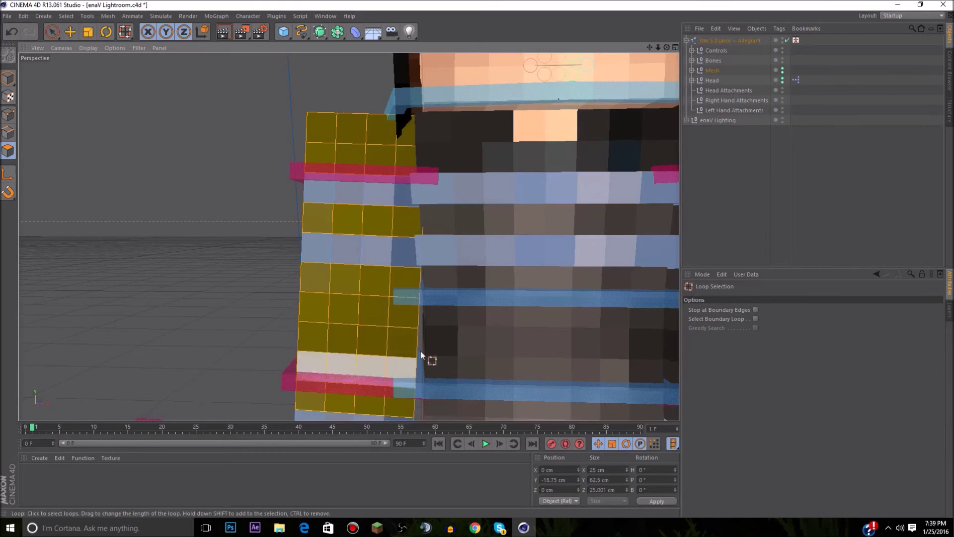
Step: Extrude the selected dark rows of the right sleeve with an offset of 1 cm
{"action": "scroll", "coordinate": [417, 368], "scroll_direction": "down", "scroll_amount": 6}
{"action": "key", "text": "d"}
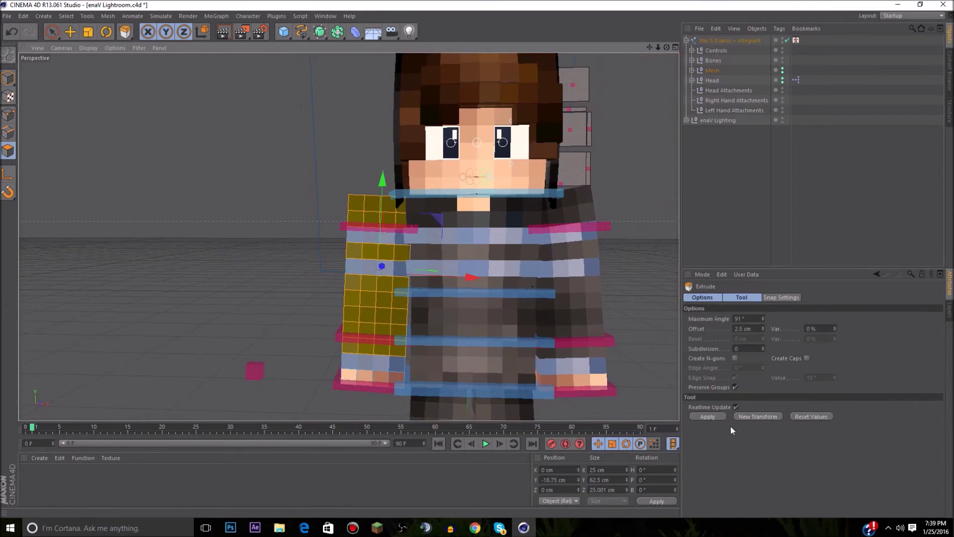
{"action": "left_click", "coordinate": [739, 329]}
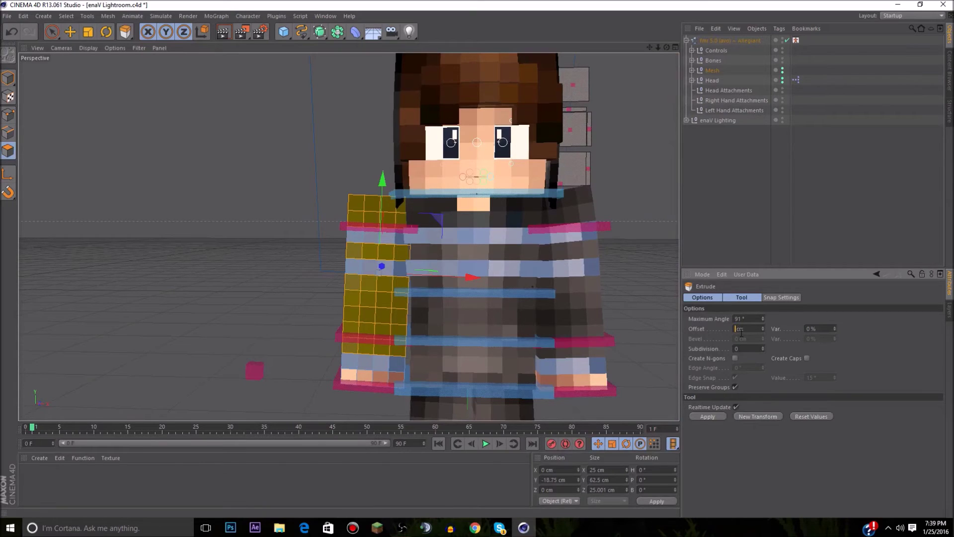
{"action": "left_click", "coordinate": [716, 416]}
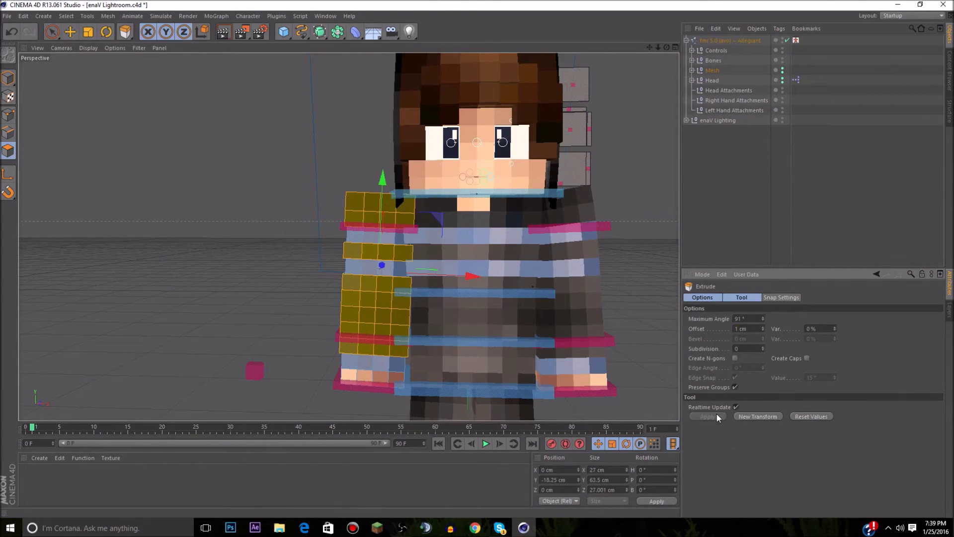
Step: Loop-select only the three blue stripe rows on meshArmR and extrude them with an offset of 2.5 cm
{"action": "key", "text": "u"}
{"action": "key", "text": "l"}
{"action": "left_click", "coordinate": [387, 238]}
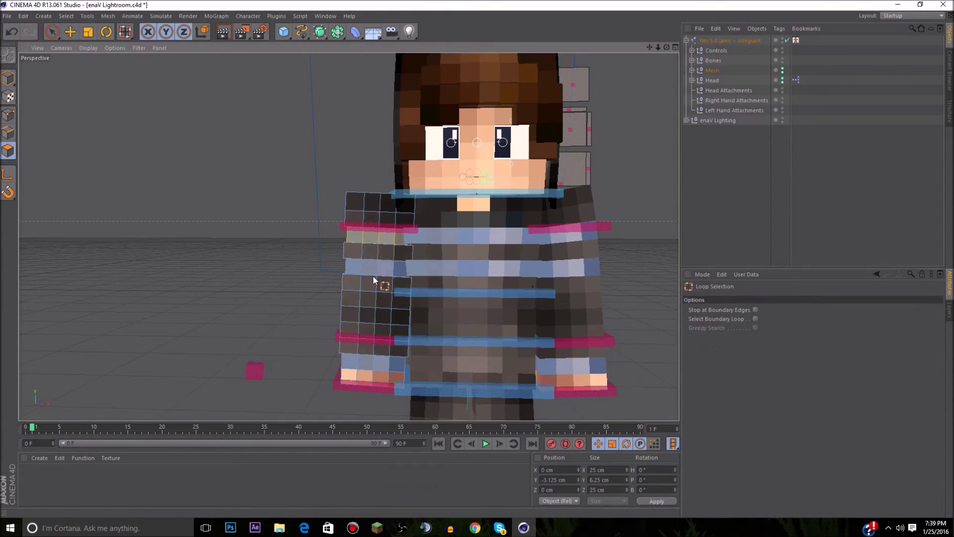
{"action": "left_click", "coordinate": [379, 366], "text": "shift"}
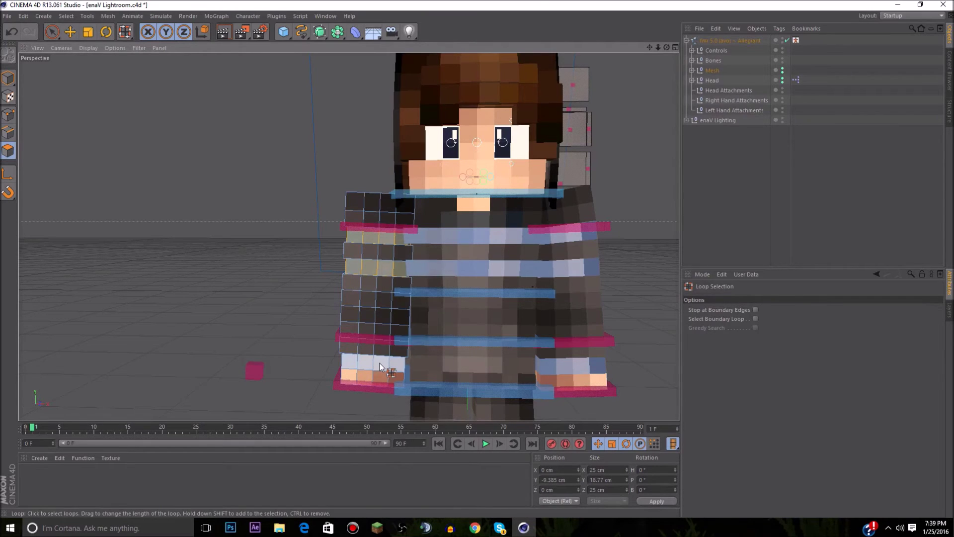
{"action": "key", "text": "d"}
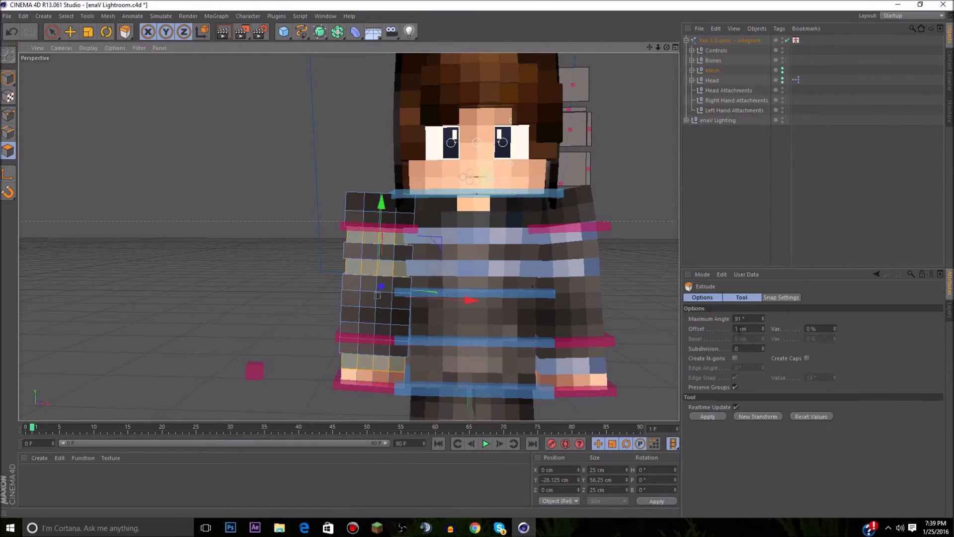
{"action": "double_click", "coordinate": [741, 329]}
{"action": "type", "text": "2.5"}
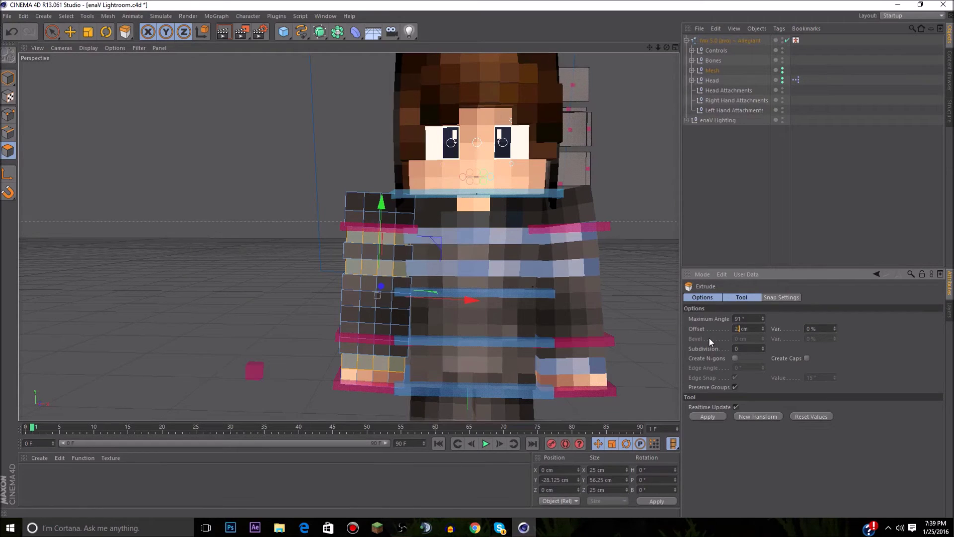
{"action": "left_click", "coordinate": [716, 416]}
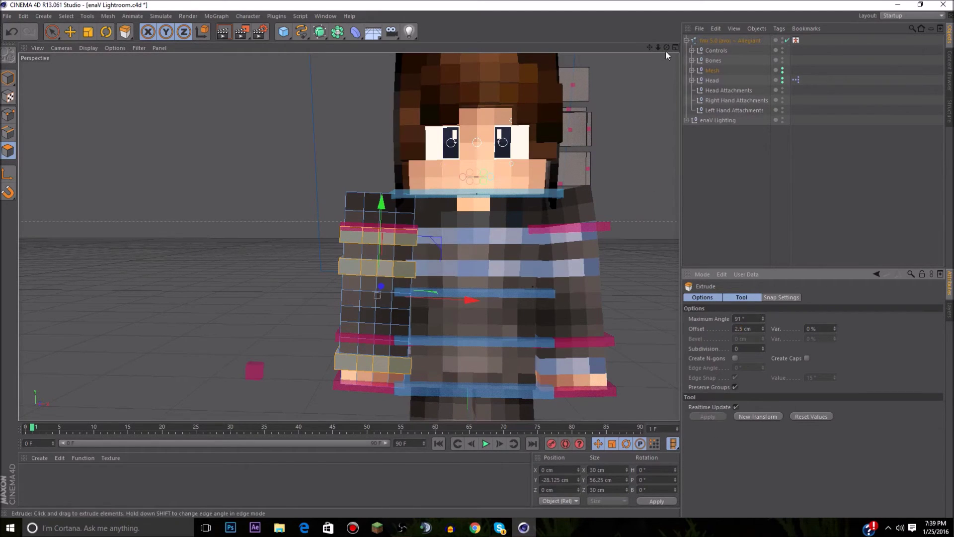
{"action": "mouse_move", "coordinate": [347, 237]}
{"action": "left_mouse_down", "text": "alt"}
{"action": "mouse_move", "coordinate": [428, 239]}
{"action": "mouse_move", "coordinate": [350, 234]}
{"action": "left_mouse_up", "text": "alt"}
{"action": "scroll", "coordinate": [540, 164], "scroll_direction": "down", "scroll_amount": 5}
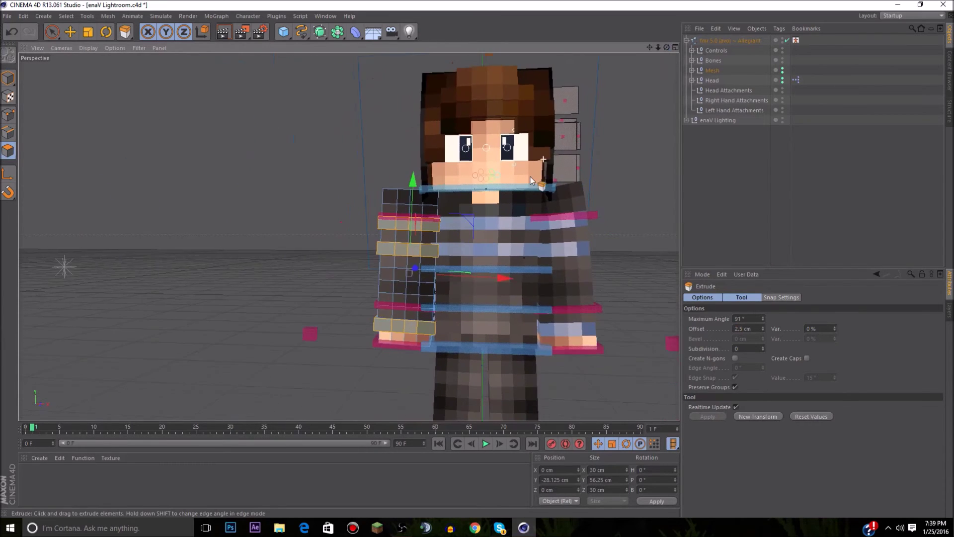
{"action": "scroll", "coordinate": [533, 193], "scroll_direction": "down", "scroll_amount": 2}
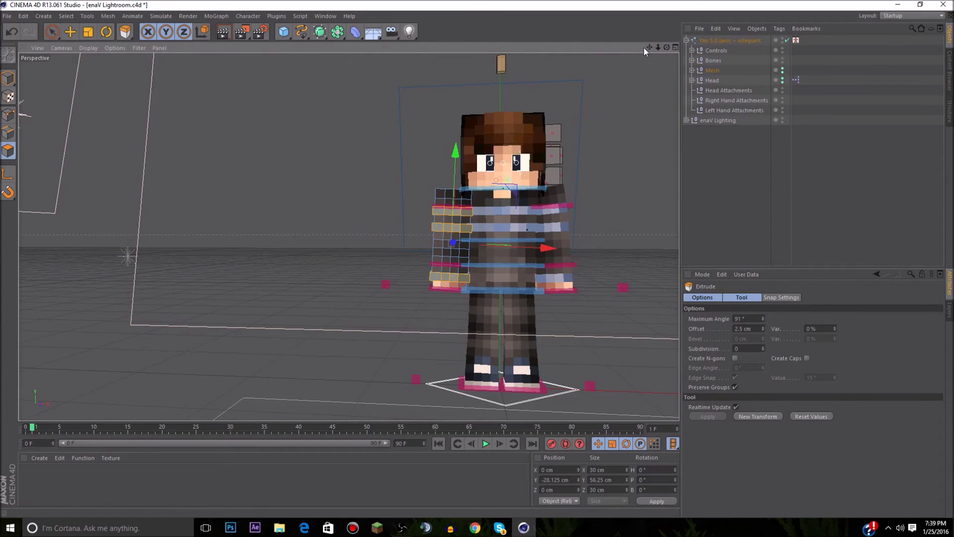
Step: Expand the Mesh group and select meshArmL for editing the left sleeve
{"action": "left_click_drag", "start_coordinate": [649, 48], "coordinate": [584, 76]}
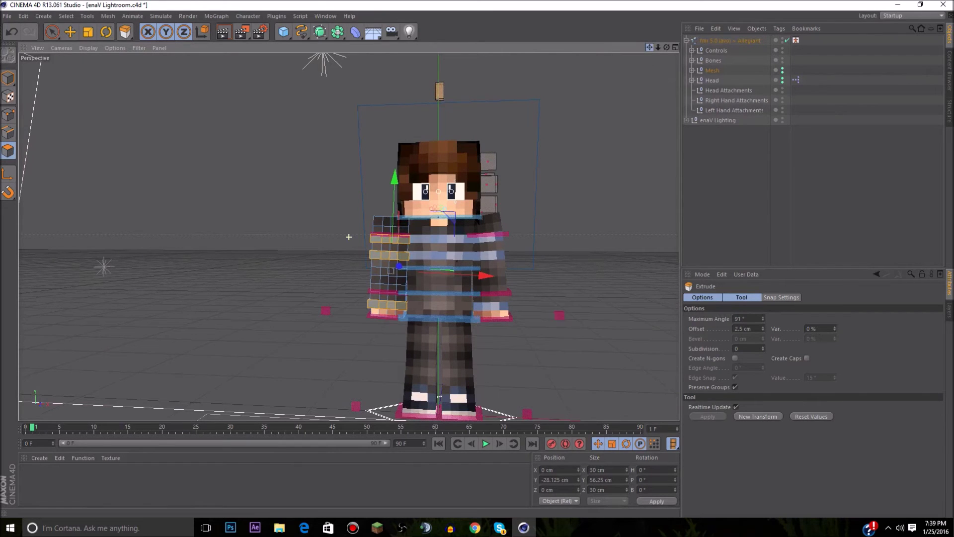
{"action": "left_click_drag", "start_coordinate": [648, 48], "coordinate": [589, 36]}
{"action": "scroll", "coordinate": [521, 218], "scroll_direction": "up", "scroll_amount": 3}
{"action": "scroll", "coordinate": [439, 246], "scroll_direction": "up", "scroll_amount": 5}
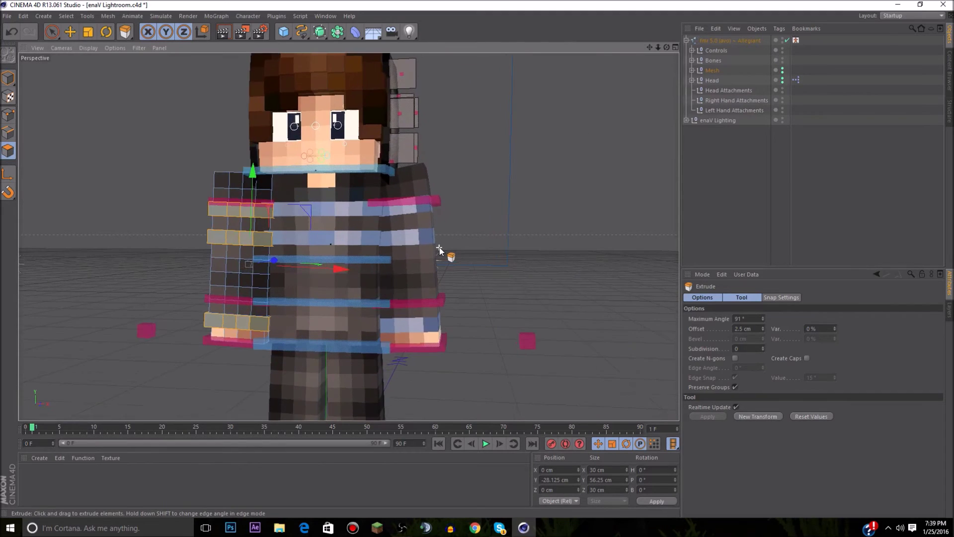
{"action": "left_click", "coordinate": [690, 70]}
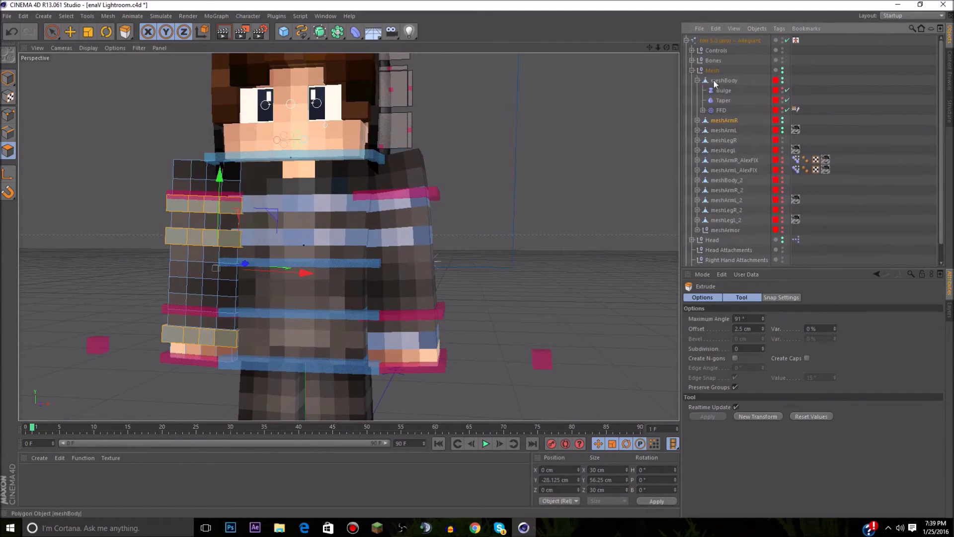
{"action": "left_click", "coordinate": [725, 131]}
Step: Loop-select the three blue stripe rows on meshArmL and extrude them with an offset of 2.5 cm
{"action": "scroll", "coordinate": [405, 207], "scroll_direction": "up", "scroll_amount": 5}
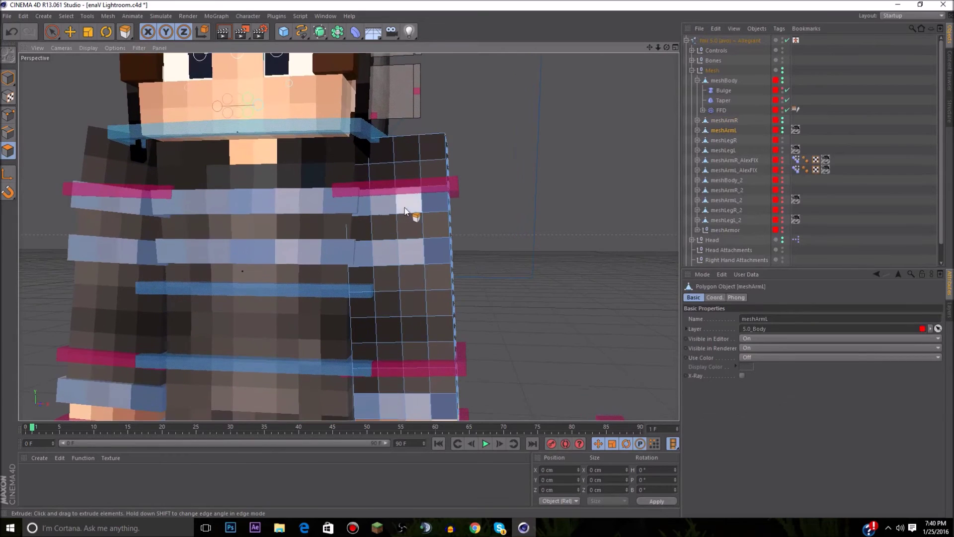
{"action": "key", "text": "u"}
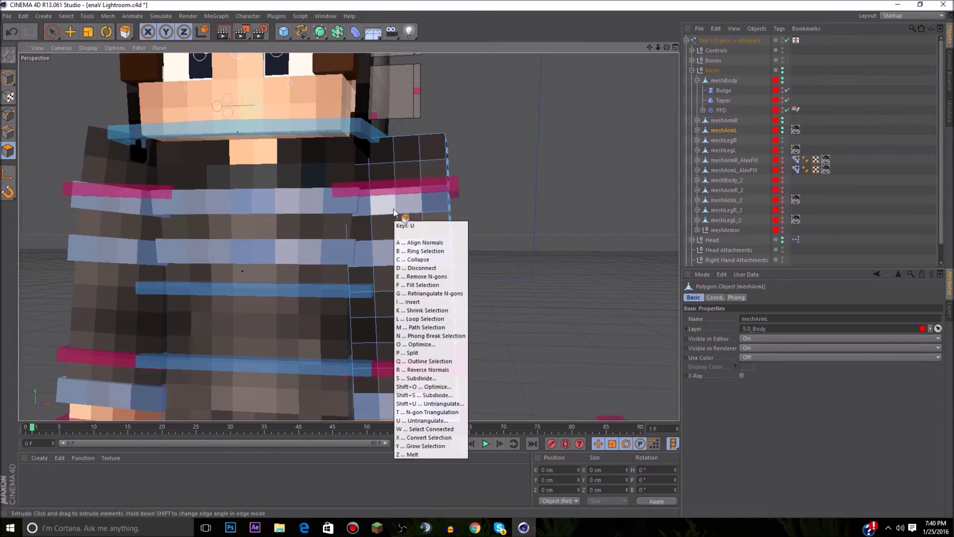
{"action": "key", "text": "l"}
{"action": "left_click", "coordinate": [399, 204]}
{"action": "left_click", "coordinate": [420, 253], "text": "shift"}
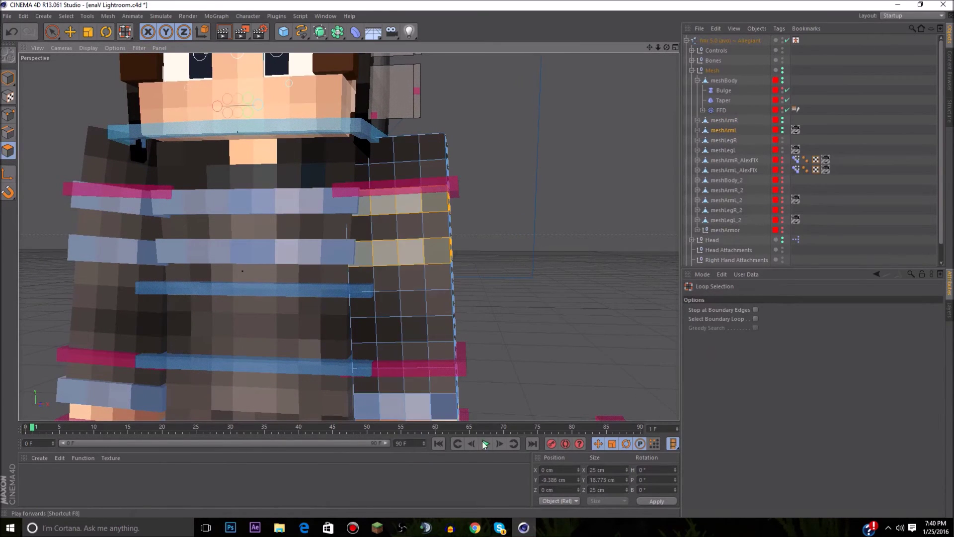
{"action": "left_click", "coordinate": [437, 412], "text": "shift"}
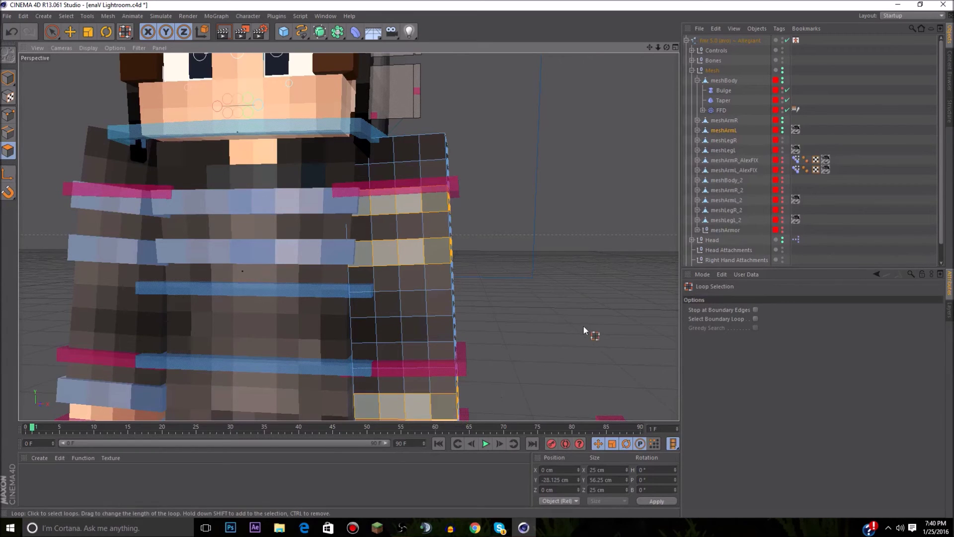
{"action": "key", "text": "d"}
{"action": "left_click", "coordinate": [705, 415]}
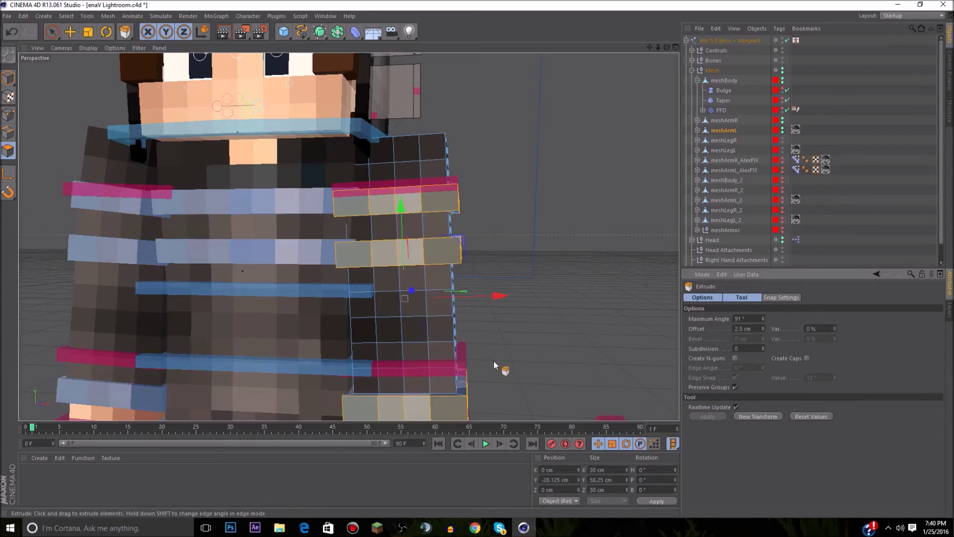
Step: Loop-select all dark rows on meshArmL: five above the cuff stripe, one between the upper stripes and two at the shoulder
{"action": "key", "text": "u"}
{"action": "key", "text": "l"}
{"action": "left_click_drag", "start_coordinate": [432, 280], "coordinate": [431, 375]}
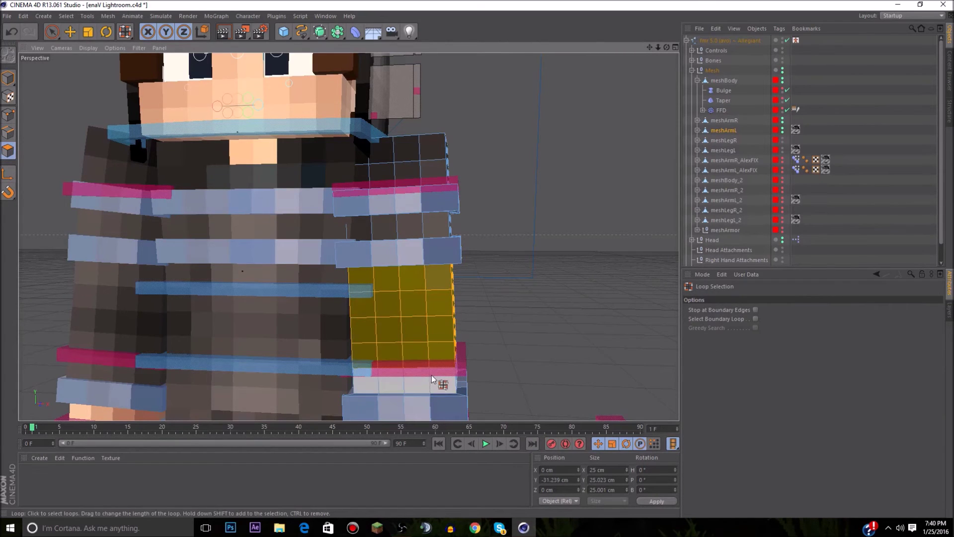
{"action": "left_click", "coordinate": [428, 227], "text": "shift"}
{"action": "left_click", "coordinate": [427, 163], "text": "shift"}
{"action": "left_click", "coordinate": [418, 153], "text": "shift"}
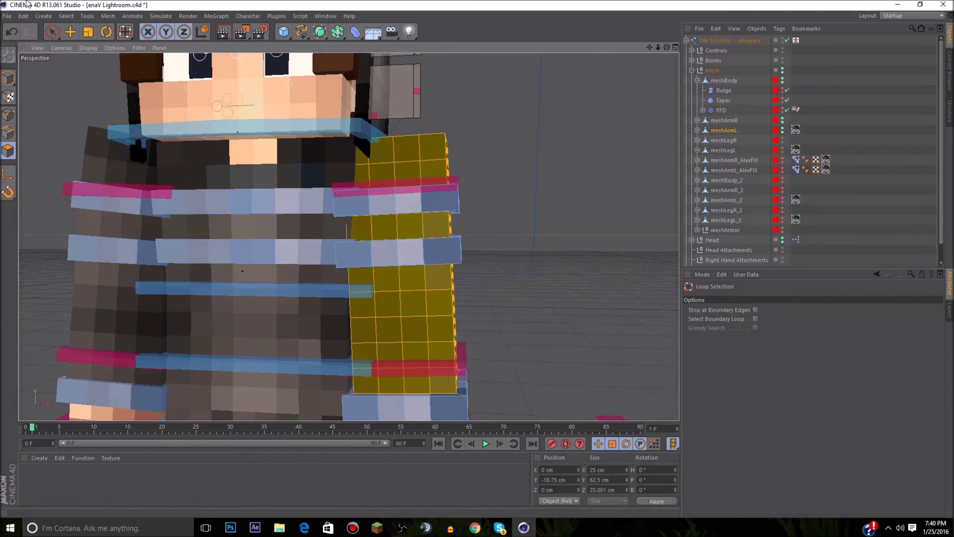
Step: Add all polygons of the shoulder's top face on meshArmL to the dark-row selection with Live Selection
{"action": "left_click", "coordinate": [45, 32]}
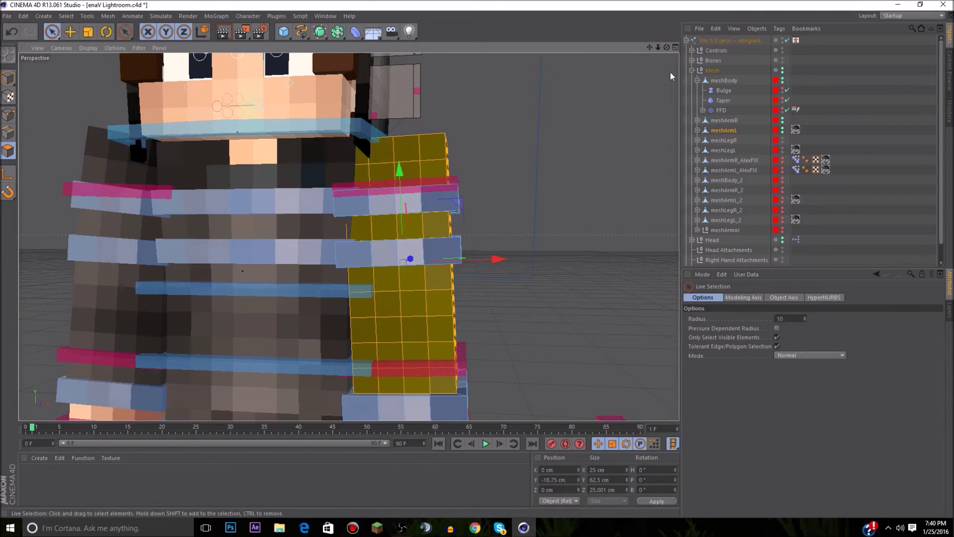
{"action": "left_click_drag", "start_coordinate": [666, 47], "coordinate": [650, 48]}
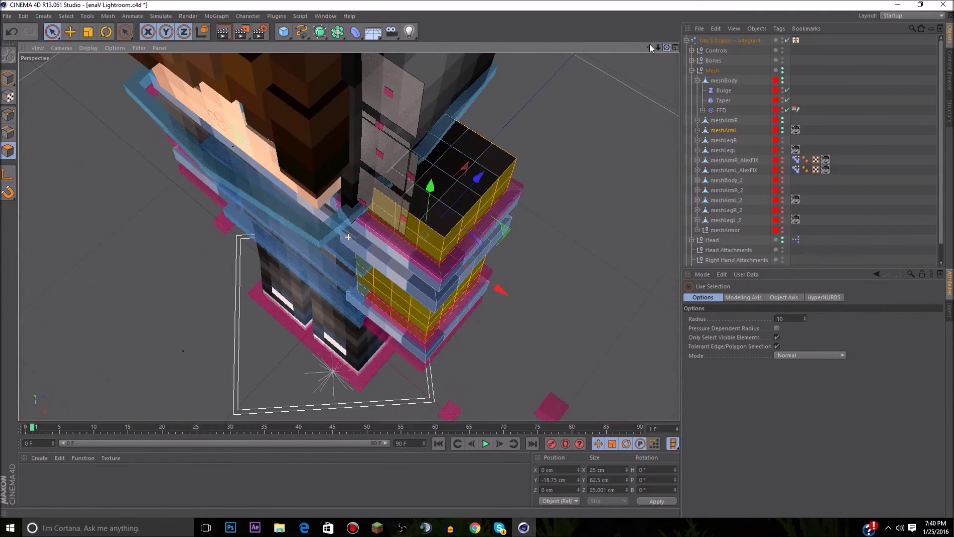
{"action": "mouse_move", "coordinate": [417, 159]}
{"action": "left_mouse_down", "text": "shift"}
{"action": "mouse_move", "coordinate": [398, 184]}
{"action": "mouse_move", "coordinate": [485, 153]}
{"action": "left_mouse_up", "text": "shift"}
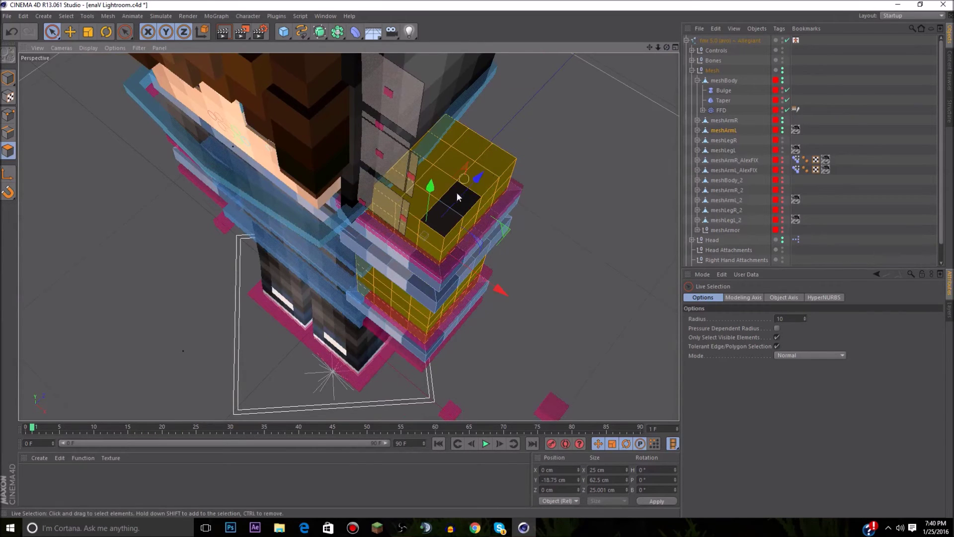
{"action": "left_click_drag", "start_coordinate": [430, 224], "coordinate": [387, 186], "text": "shift"}
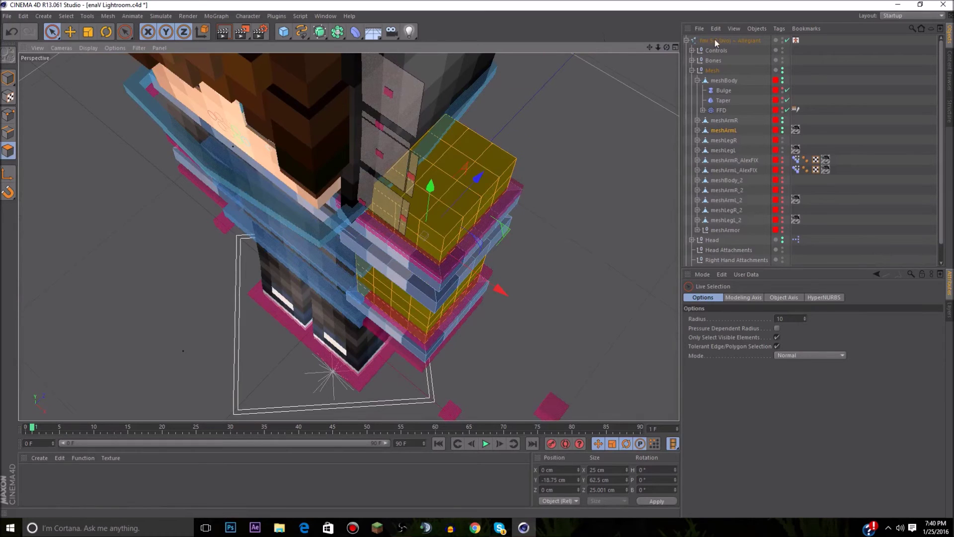
{"action": "left_click_drag", "start_coordinate": [665, 49], "coordinate": [641, 130]}
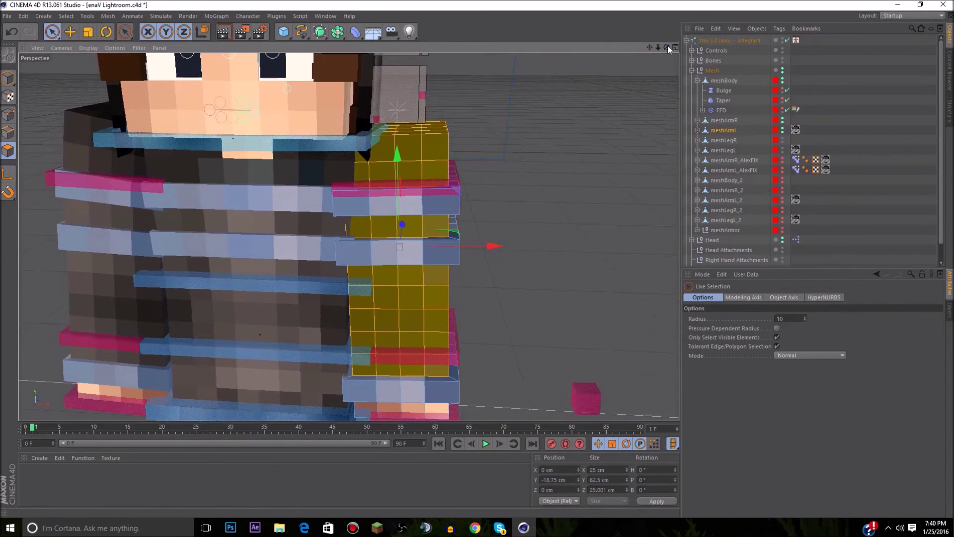
Step: Extrude the selected dark sleeve polygons of meshArmL with an offset of 1 cm
{"action": "key", "text": "d"}
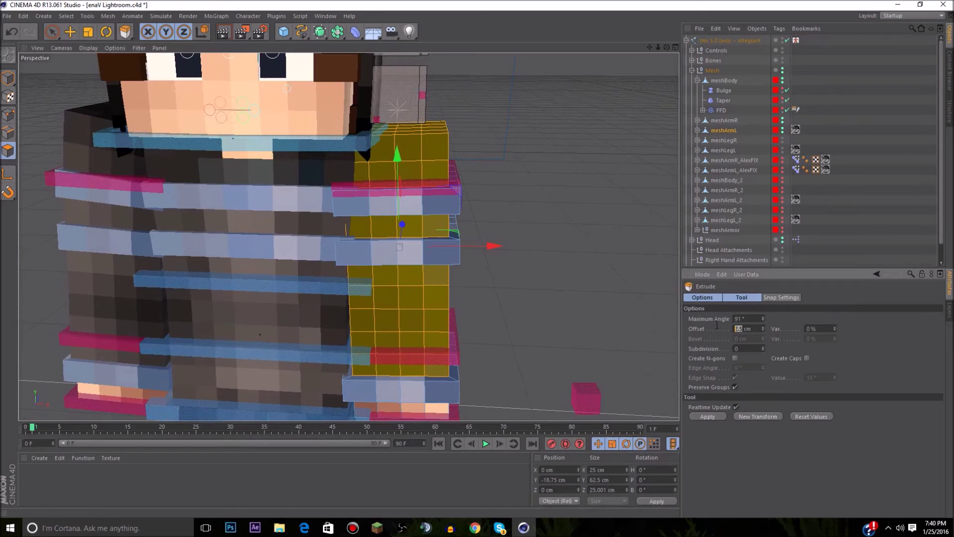
{"action": "double_click", "coordinate": [740, 329]}
{"action": "key", "text": "BackSpace"}
{"action": "type", "text": "1"}
{"action": "left_click", "coordinate": [708, 416]}
{"action": "scroll", "coordinate": [350, 342], "scroll_direction": "down", "scroll_amount": 5}
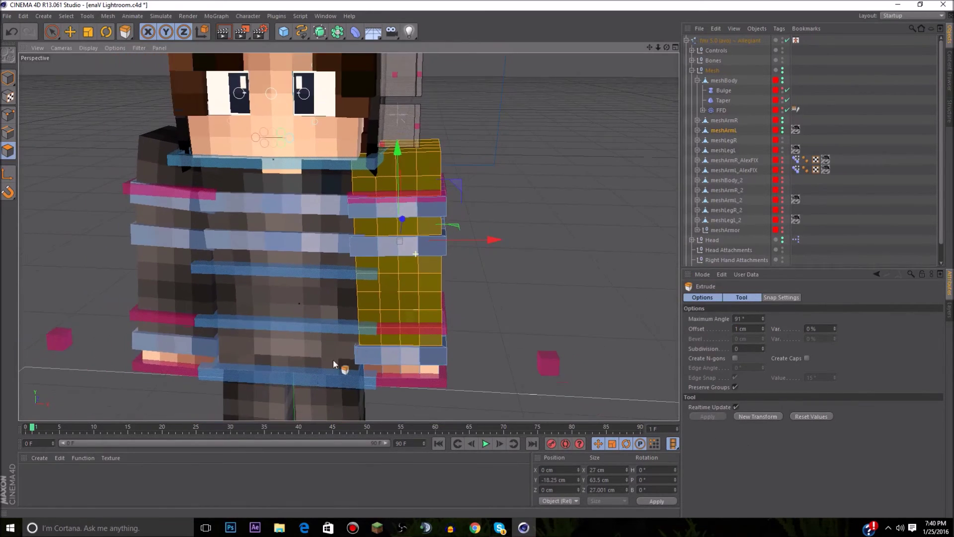
{"action": "scroll", "coordinate": [318, 377], "scroll_direction": "up", "scroll_amount": 2}
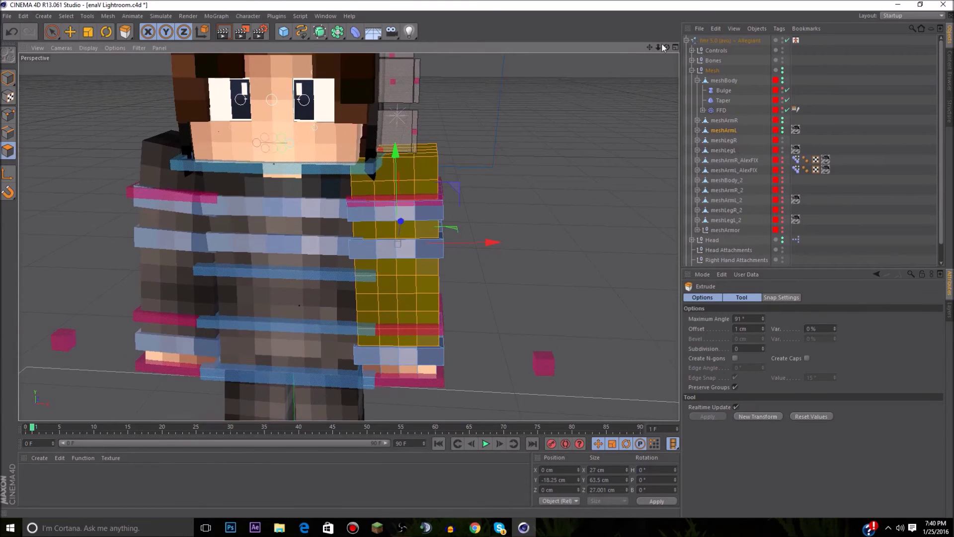
Step: Select meshLegR for editing the right shoe
{"action": "left_click_drag", "start_coordinate": [650, 48], "coordinate": [689, 1]}
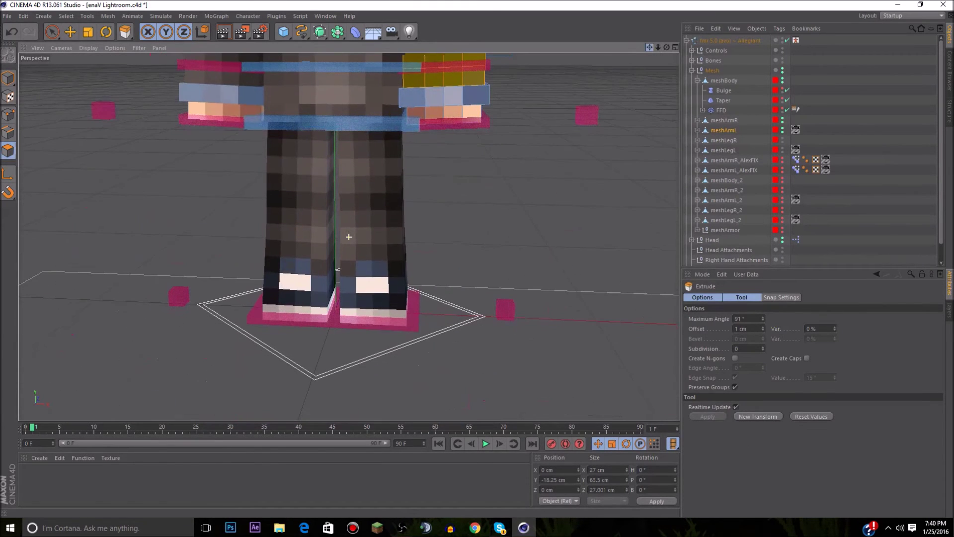
{"action": "left_click", "coordinate": [731, 140]}
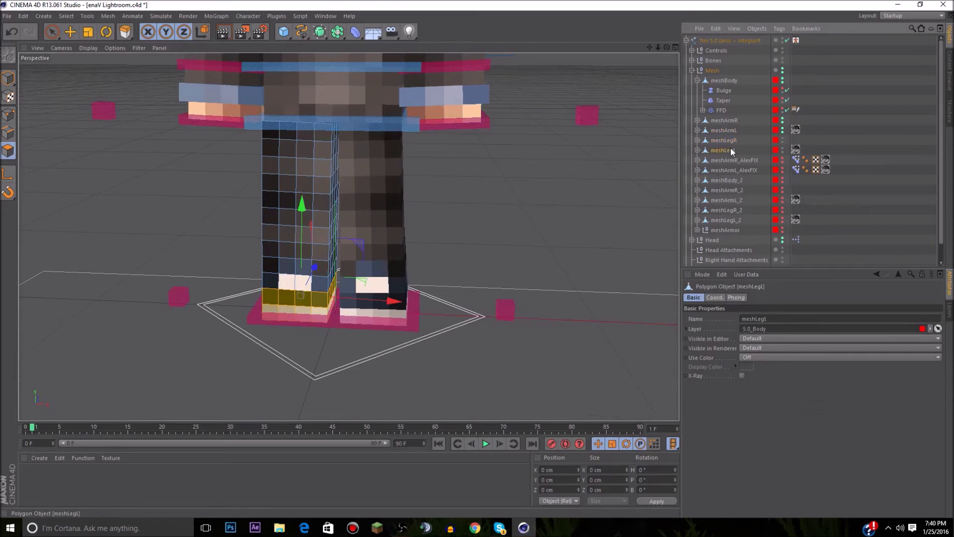
{"action": "left_click", "coordinate": [726, 190]}
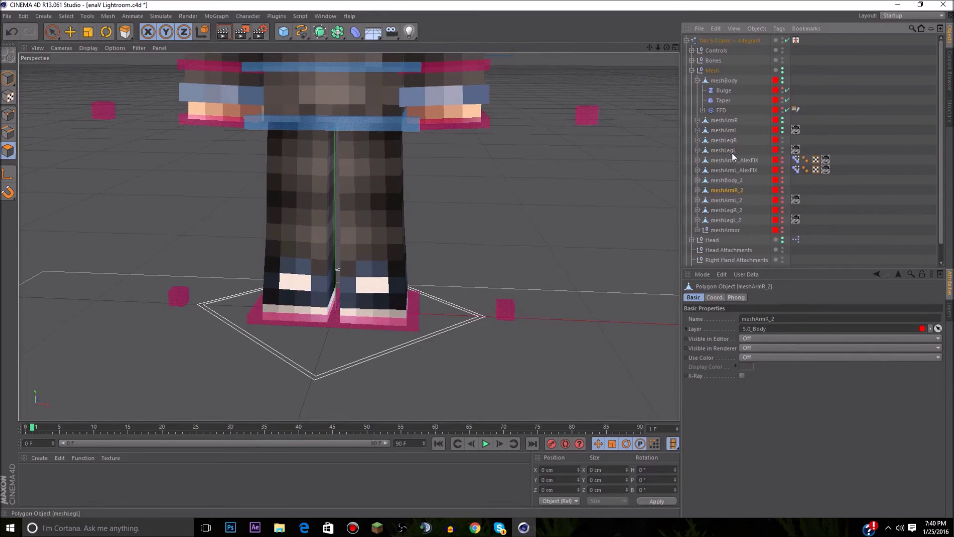
{"action": "left_click", "coordinate": [734, 140]}
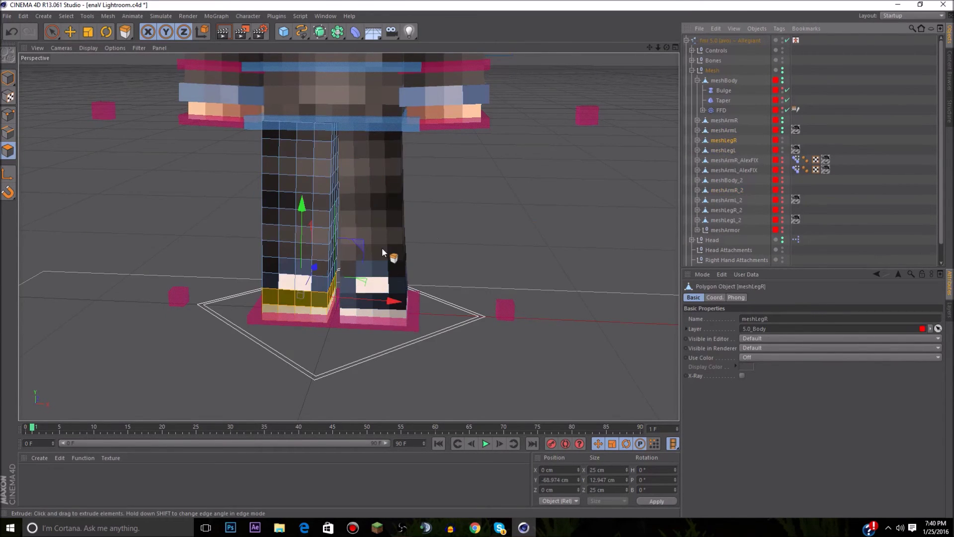
Step: Select meshLegR's two dark shoe rows without the white patch, plus the two blue polygons above it, and extrude them 1 cm
{"action": "scroll", "coordinate": [382, 246], "scroll_direction": "up", "scroll_amount": 5}
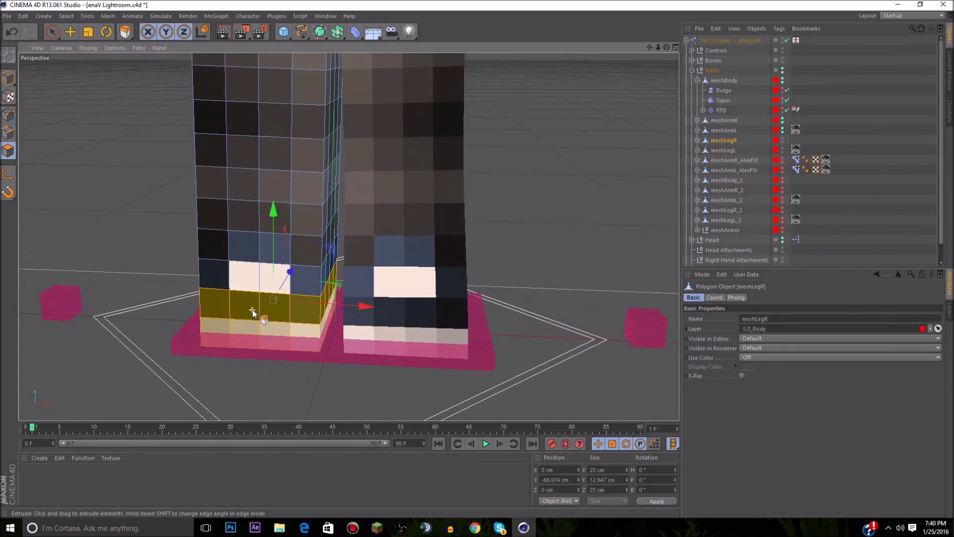
{"action": "scroll", "coordinate": [253, 309], "scroll_direction": "up", "scroll_amount": 3}
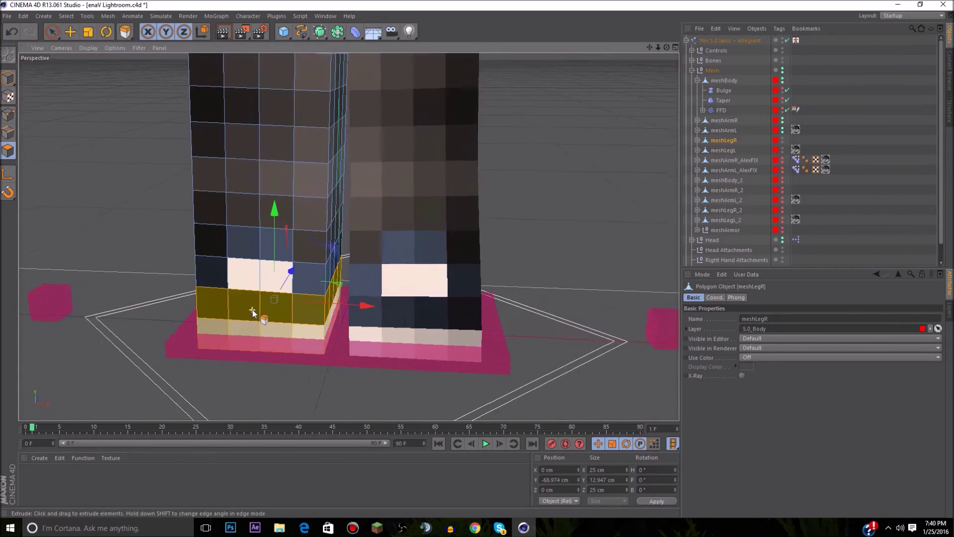
{"action": "key", "text": "u"}
{"action": "key", "text": "l"}
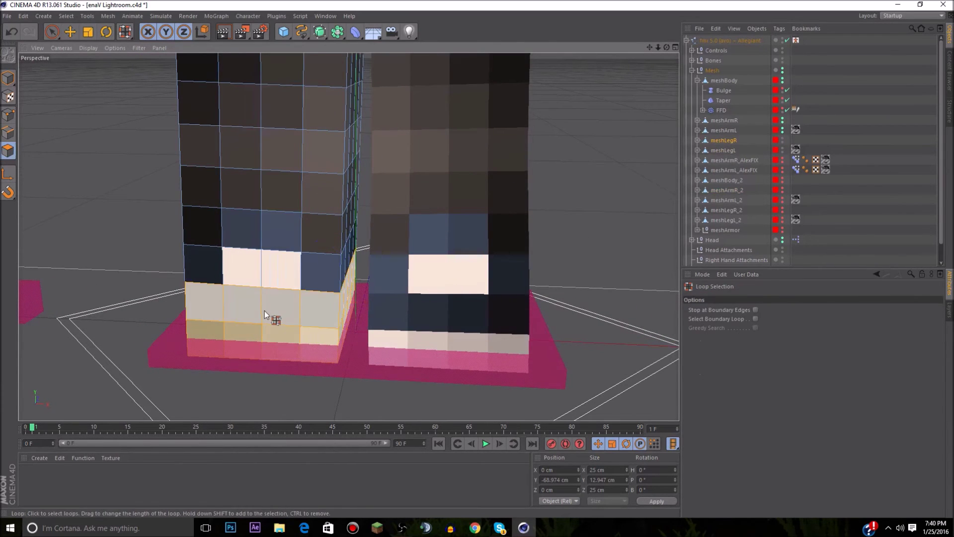
{"action": "left_click", "coordinate": [309, 280], "text": "shift"}
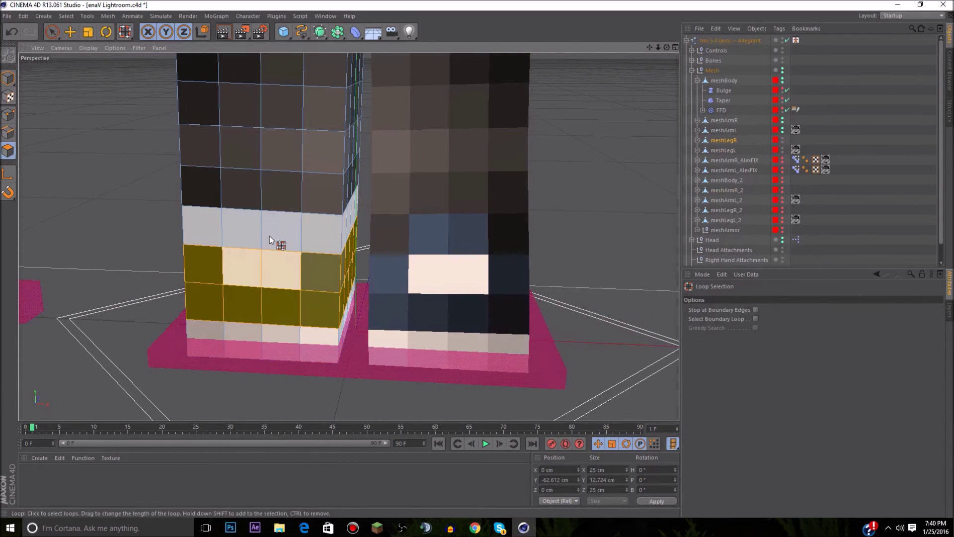
{"action": "left_click", "coordinate": [52, 32]}
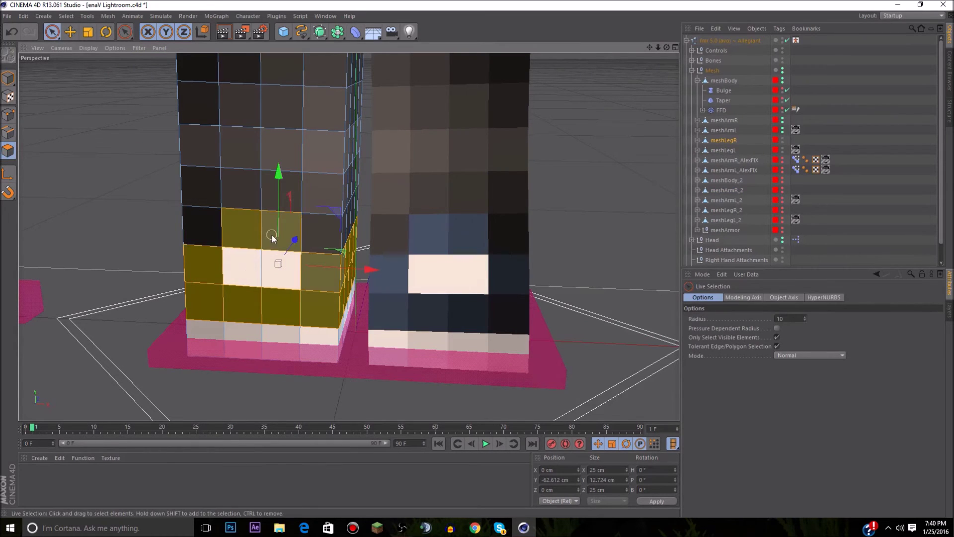
{"action": "left_click", "coordinate": [273, 238], "text": "shift"}
{"action": "key", "text": "d"}
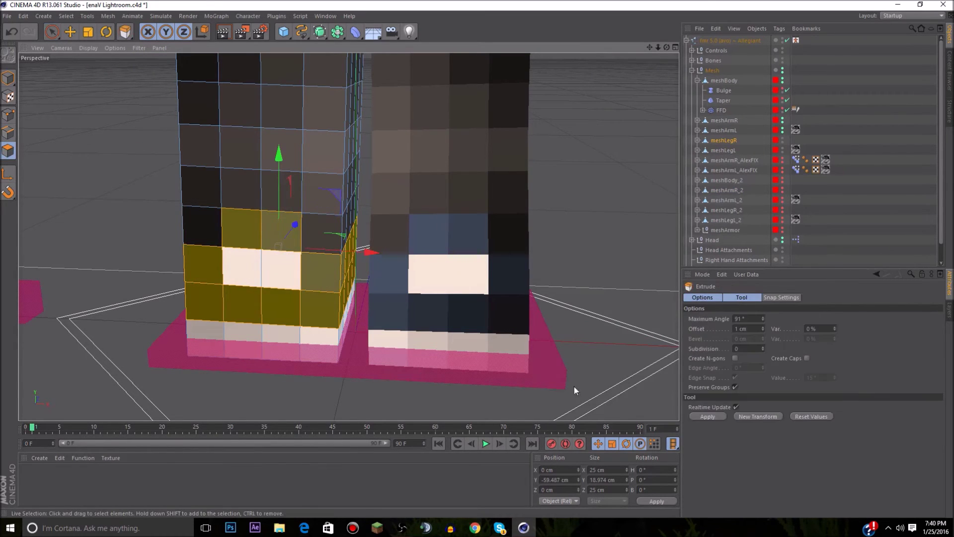
{"action": "left_click", "coordinate": [709, 416]}
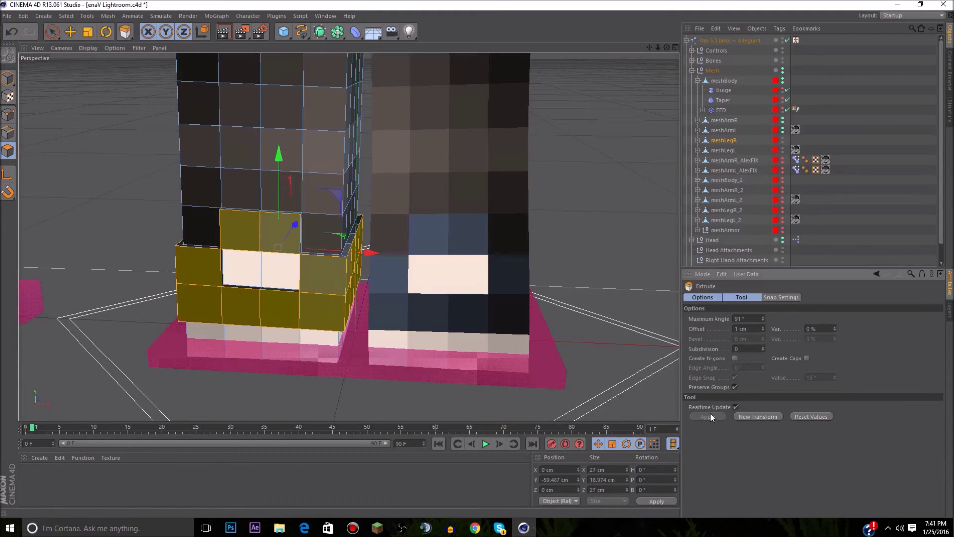
Step: Select the white sole row at the bottom of meshLegR and extrude it with an offset of 2 cm
{"action": "left_click", "coordinate": [304, 344]}
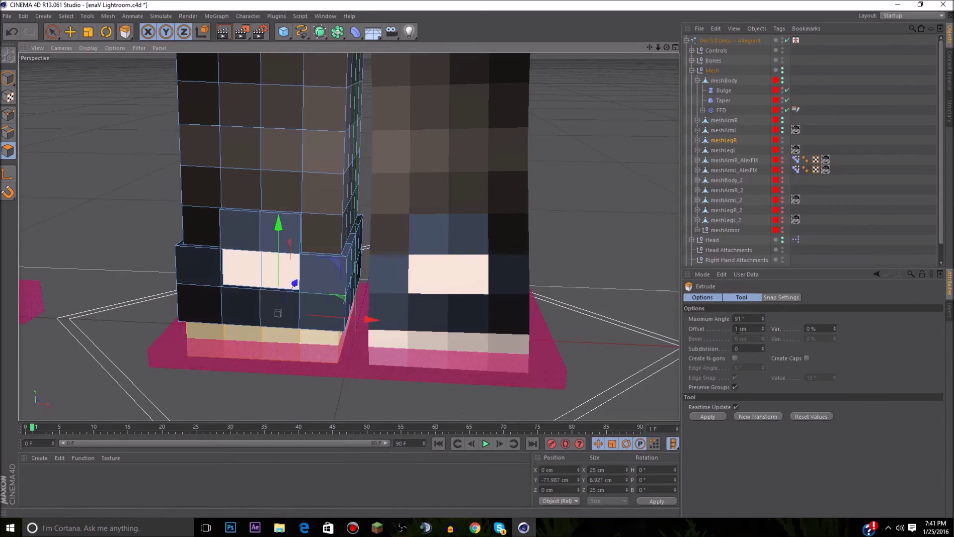
{"action": "type", "text": "2"}
{"action": "left_click", "coordinate": [710, 417]}
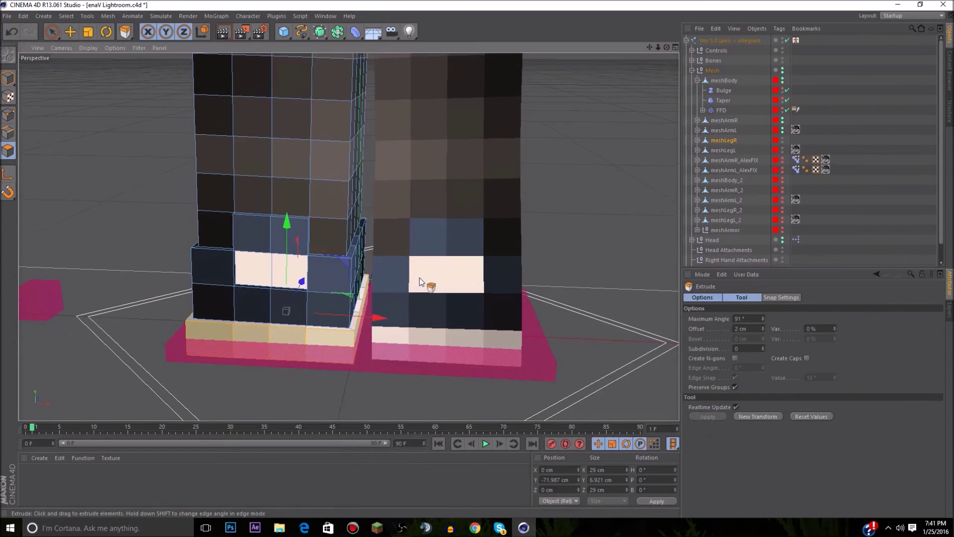
{"action": "scroll", "coordinate": [419, 282], "scroll_direction": "down", "scroll_amount": 2}
{"action": "scroll", "coordinate": [487, 296], "scroll_direction": "up", "scroll_amount": 1}
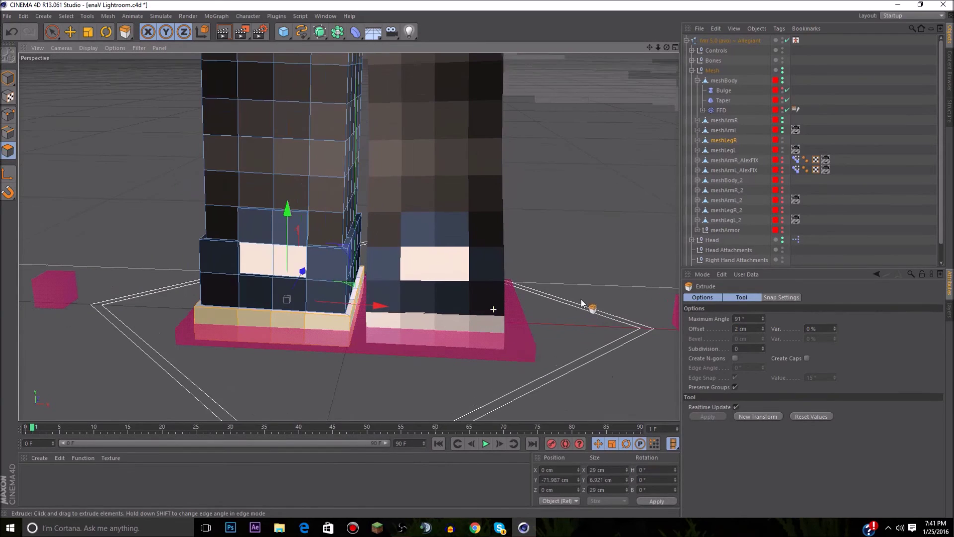
Step: Loop-select the white sole row at the bottom of meshLegL and extrude it with an offset of 2 cm
{"action": "left_click", "coordinate": [729, 150]}
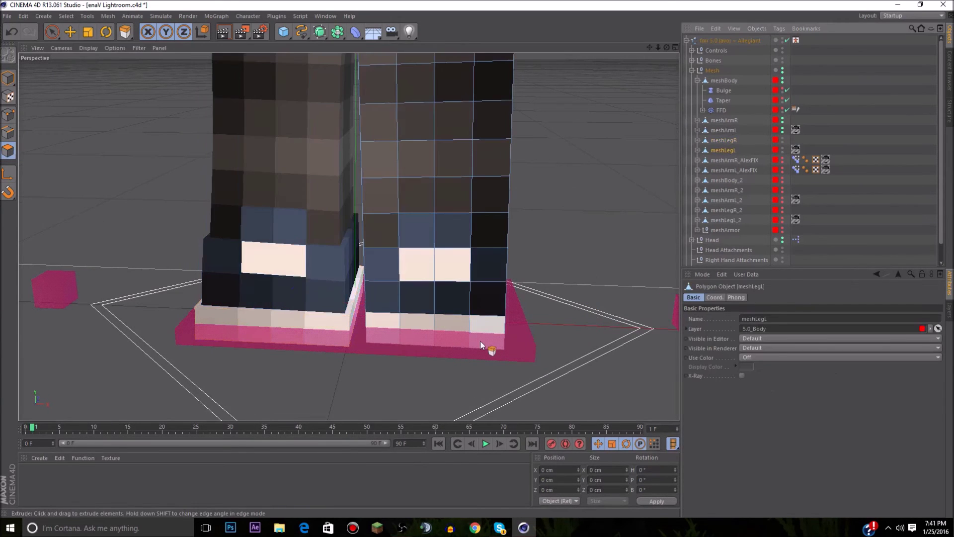
{"action": "key", "text": "u"}
{"action": "key", "text": "l"}
{"action": "left_click", "coordinate": [464, 331]}
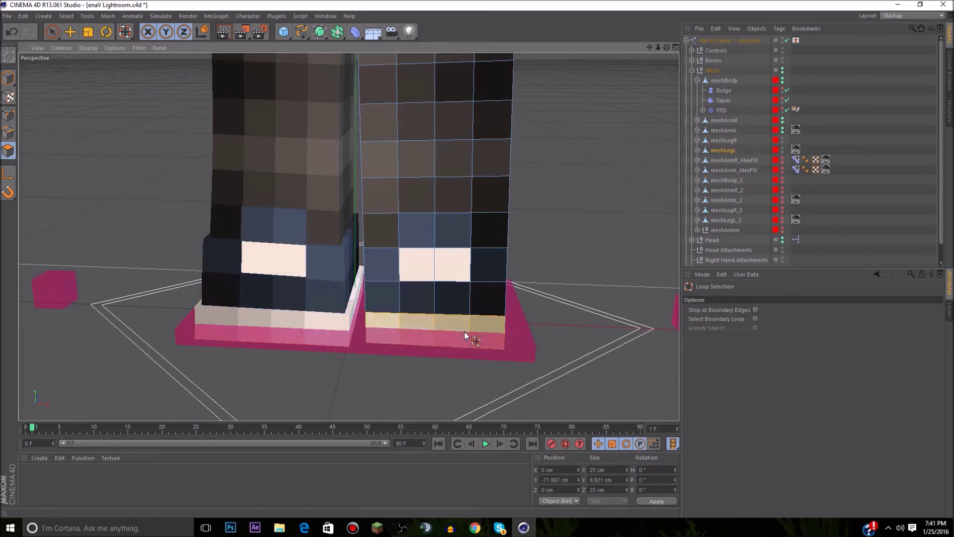
{"action": "key", "text": "d"}
{"action": "left_click", "coordinate": [716, 415]}
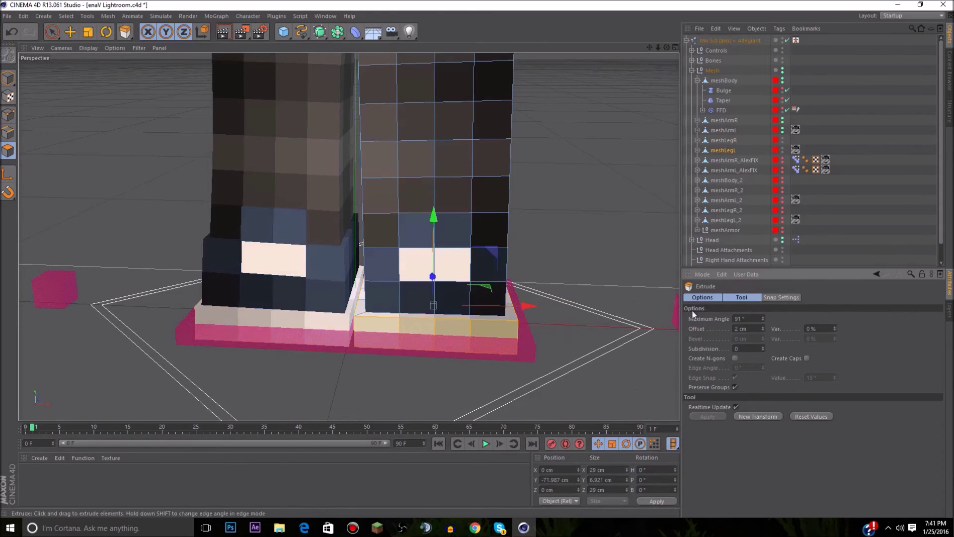
Step: Select meshLegL's two dark shoe rows without the white patch, plus the two blue polygons above it
{"action": "key", "text": "u"}
{"action": "key", "text": "l"}
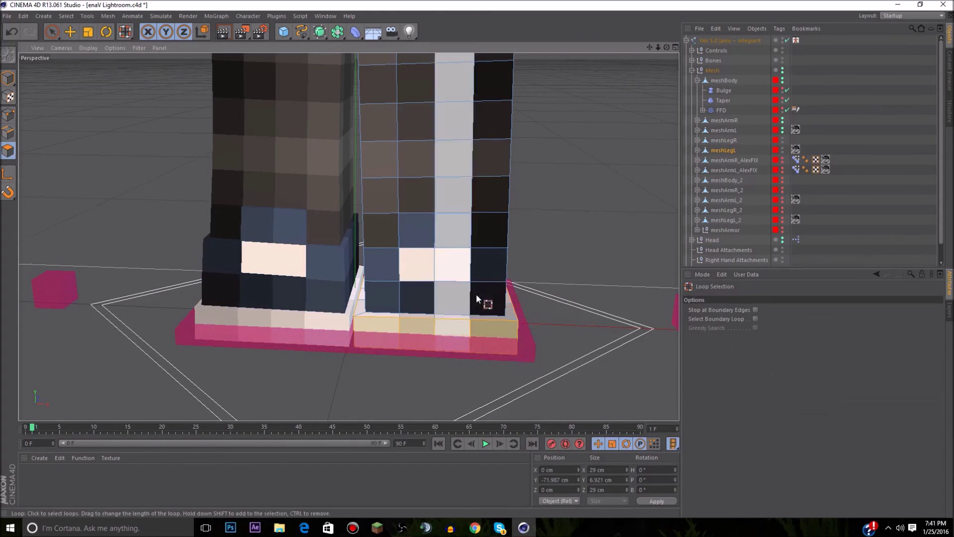
{"action": "left_click", "coordinate": [479, 294]}
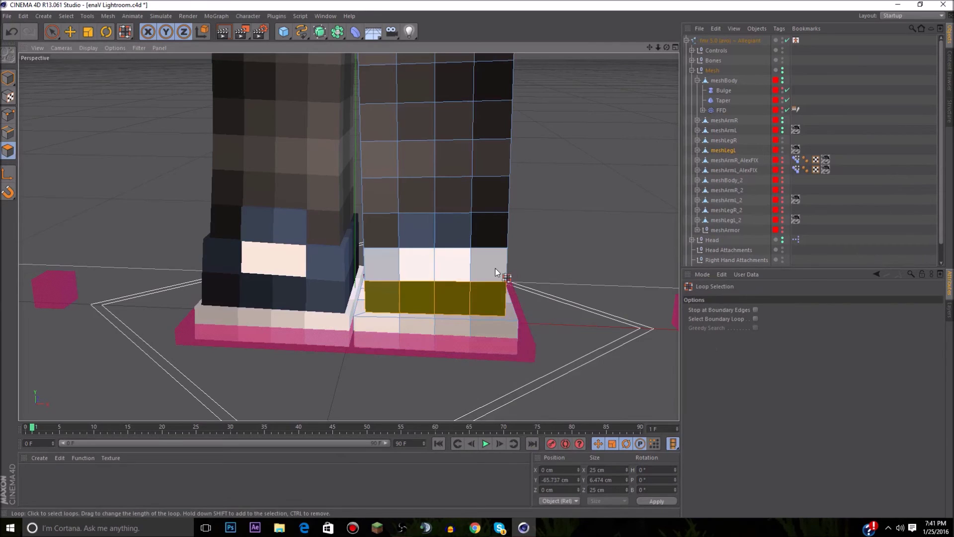
{"action": "left_click", "coordinate": [495, 267], "text": "shift"}
{"action": "left_click", "coordinate": [53, 32]}
{"action": "mouse_move", "coordinate": [419, 228]}
{"action": "left_mouse_down", "text": "shift"}
{"action": "mouse_move", "coordinate": [447, 232]}
{"action": "mouse_move", "coordinate": [417, 263]}
{"action": "mouse_move", "coordinate": [452, 267]}
{"action": "left_mouse_up", "text": "shift"}
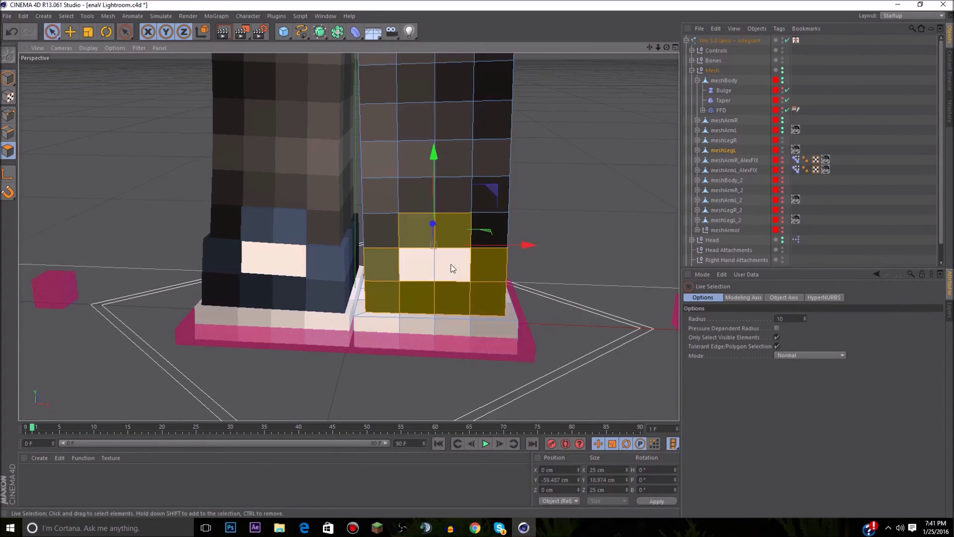
Step: Extrude the selected meshLegL shoe polygons with an offset of 1 cm, undoing the extra extrusion
{"action": "key", "text": "d"}
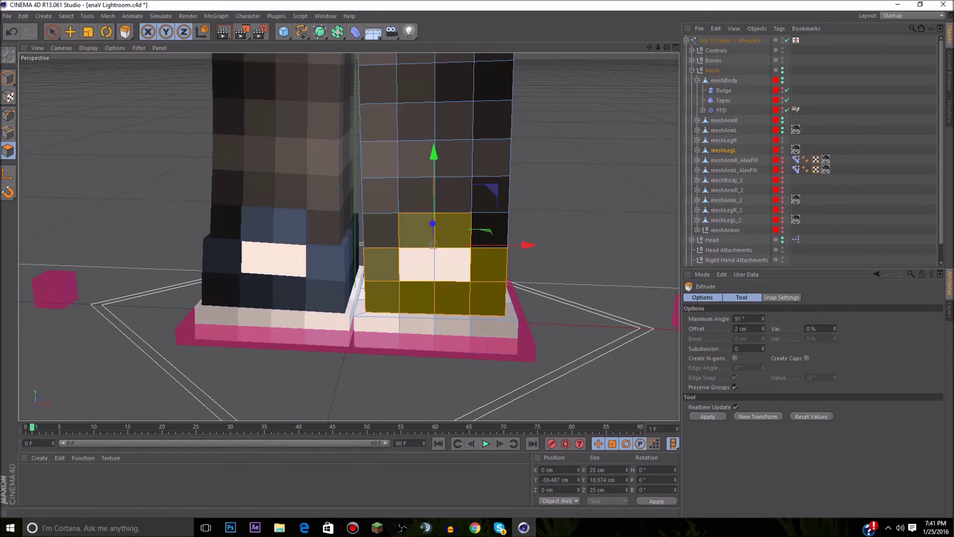
{"action": "double_click", "coordinate": [739, 328]}
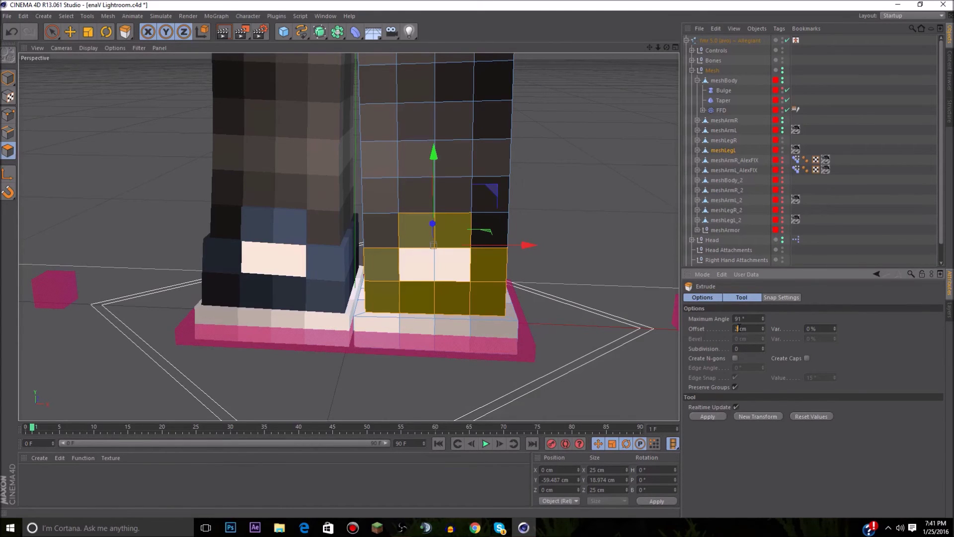
{"action": "type", "text": "1"}
{"action": "key", "text": "Return"}
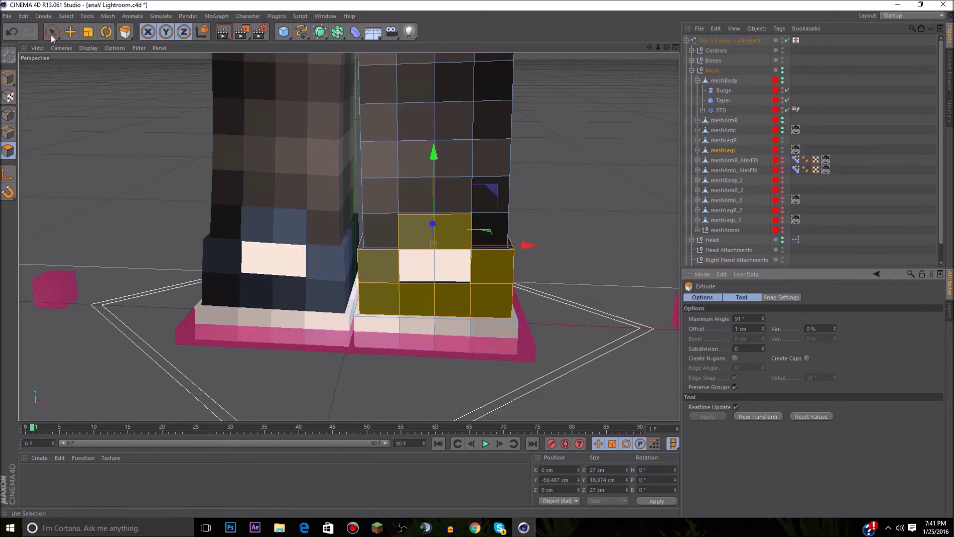
{"action": "left_click", "coordinate": [704, 415]}
{"action": "key", "text": "ctrl+z"}
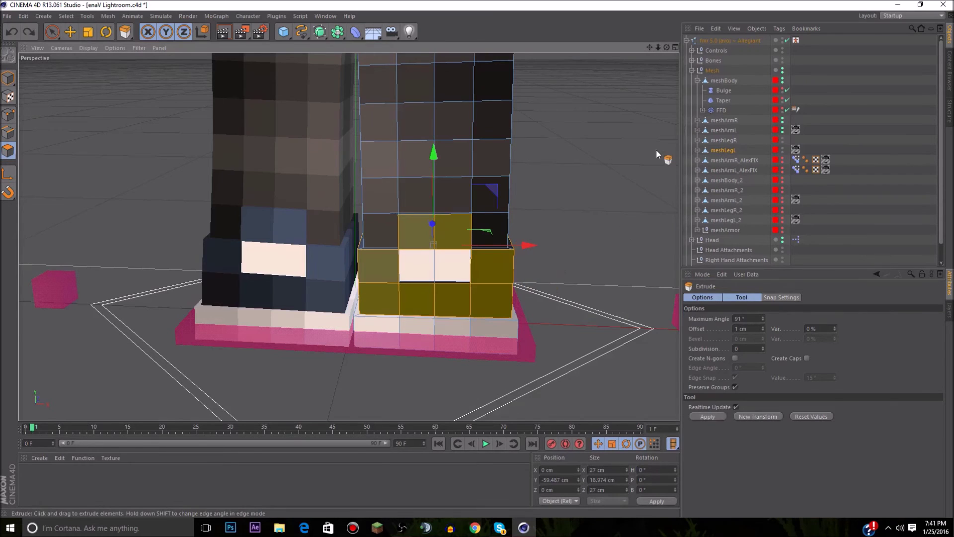
Step: Collapse the character rig's hierarchy, switch from polygon to model editing with the Move tool, and clear the selection
{"action": "scroll", "coordinate": [649, 152], "scroll_direction": "down", "scroll_amount": 2}
{"action": "left_click_drag", "start_coordinate": [648, 49], "coordinate": [565, 442]}
{"action": "scroll", "coordinate": [484, 156], "scroll_direction": "down", "scroll_amount": 2}
{"action": "scroll", "coordinate": [482, 156], "scroll_direction": "down", "scroll_amount": 5}
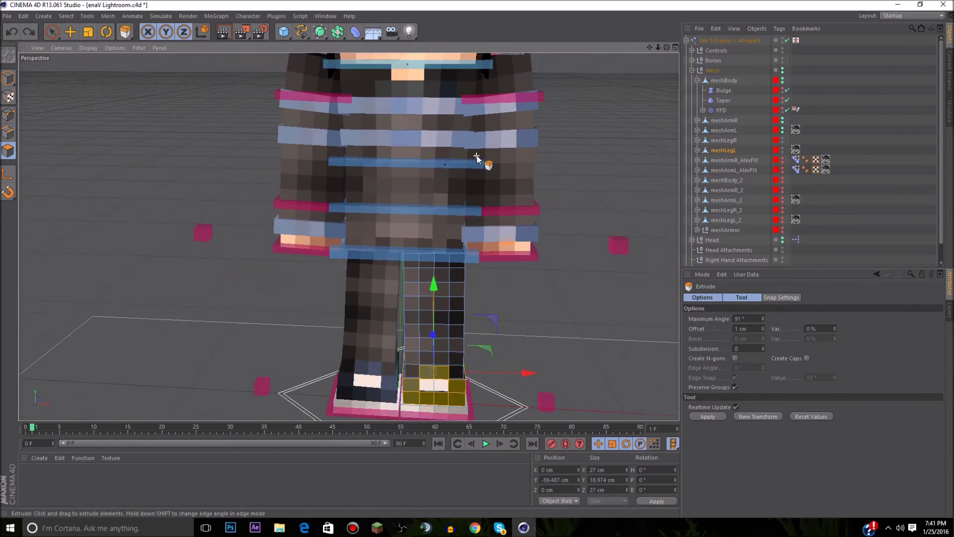
{"action": "left_click", "coordinate": [692, 70]}
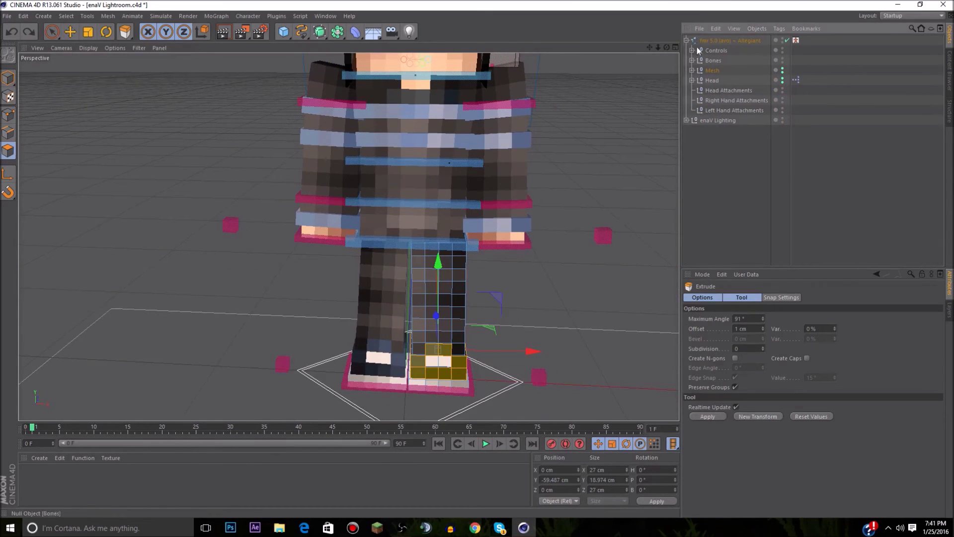
{"action": "left_click", "coordinate": [686, 40]}
{"action": "left_click", "coordinate": [711, 40]}
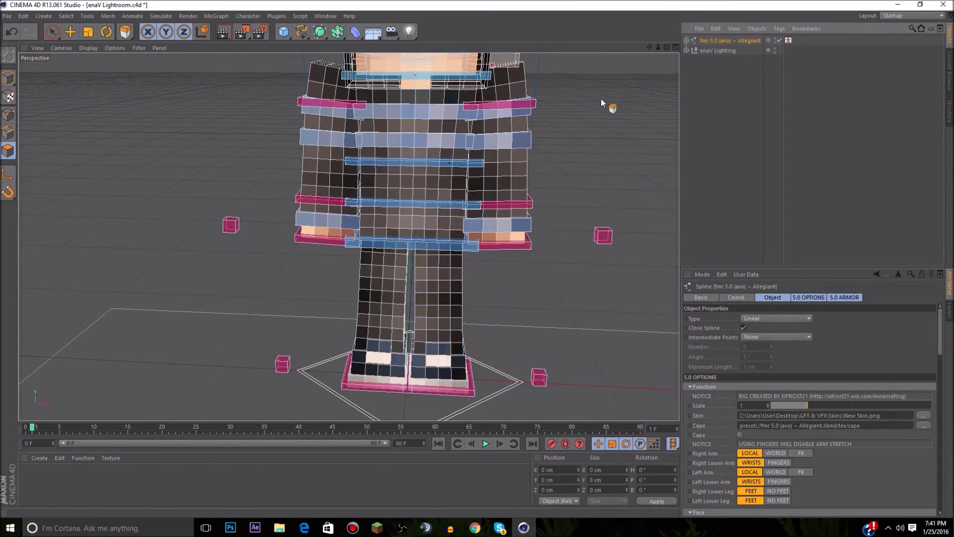
{"action": "left_click", "coordinate": [5, 84]}
{"action": "left_click", "coordinate": [70, 32]}
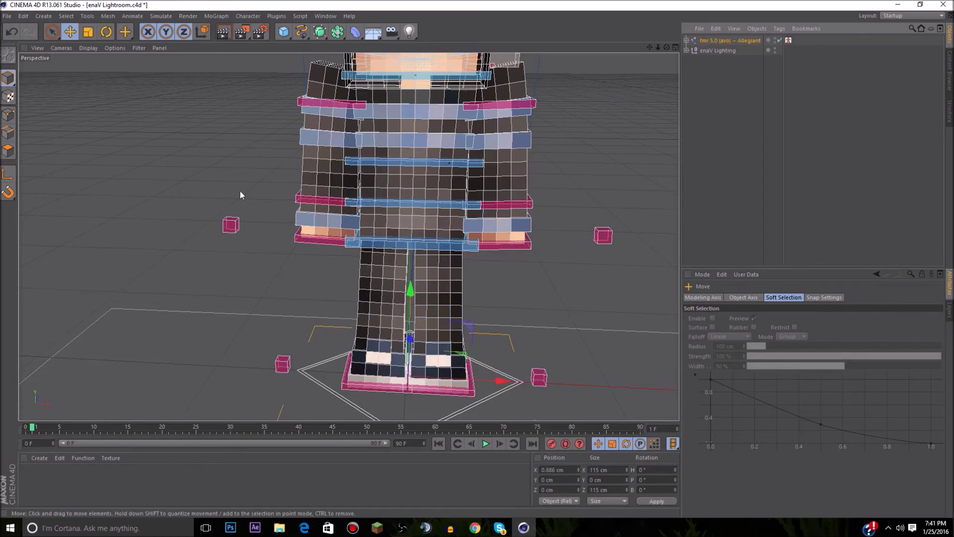
{"action": "left_click", "coordinate": [249, 190]}
Step: Move the right foot control backward, and raise the left foot control goalLegL forward into a walking stride
{"action": "left_click_drag", "start_coordinate": [667, 46], "coordinate": [607, 111]}
{"action": "scroll", "coordinate": [616, 89], "scroll_direction": "down", "scroll_amount": 2}
{"action": "scroll", "coordinate": [585, 177], "scroll_direction": "down", "scroll_amount": 2}
{"action": "scroll", "coordinate": [464, 351], "scroll_direction": "up", "scroll_amount": 2}
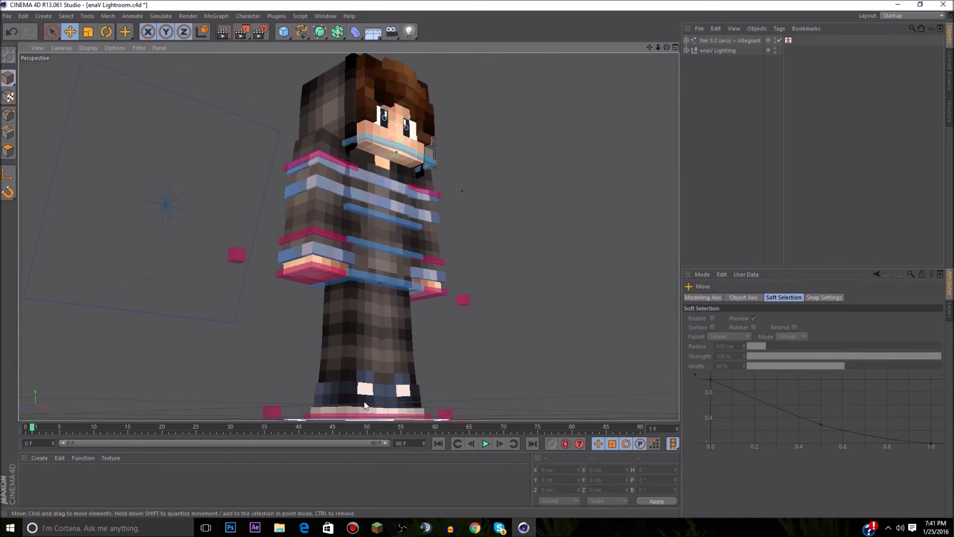
{"action": "left_click", "coordinate": [332, 418]}
{"action": "left_click_drag", "start_coordinate": [311, 418], "coordinate": [352, 398]}
{"action": "left_click_drag", "start_coordinate": [309, 366], "coordinate": [303, 355]}
{"action": "left_click", "coordinate": [343, 416]}
{"action": "left_click_drag", "start_coordinate": [333, 421], "coordinate": [431, 321]}
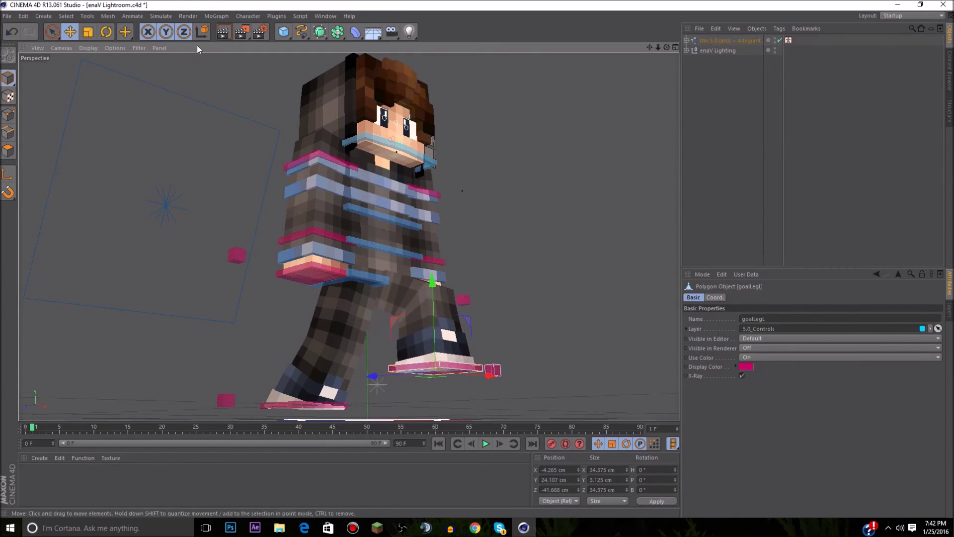
Step: Rotate goalLegL to a bank of about -14° so the toes tip up, and shift it slightly forward
{"action": "left_click", "coordinate": [106, 31]}
{"action": "left_click_drag", "start_coordinate": [401, 342], "coordinate": [410, 361]}
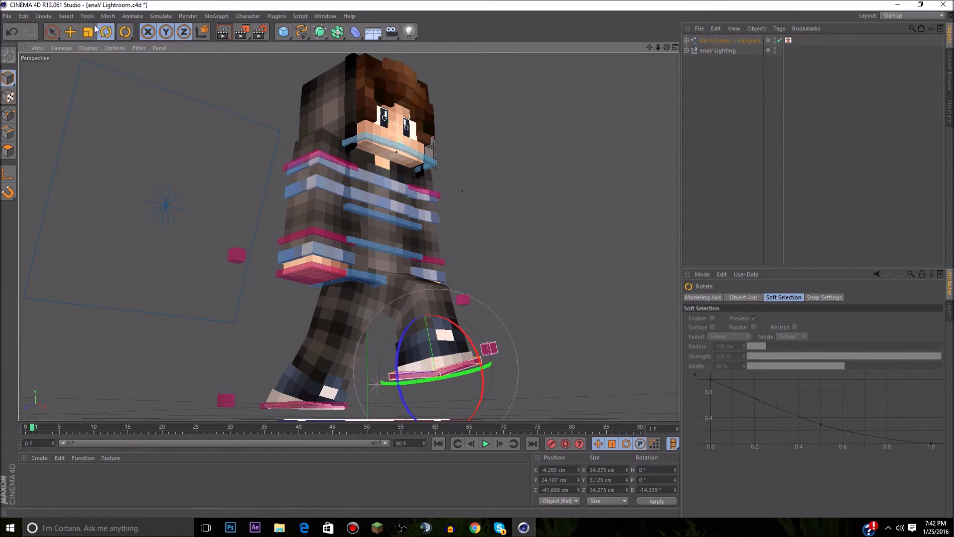
{"action": "left_click", "coordinate": [70, 32]}
{"action": "mouse_move", "coordinate": [485, 356]}
{"action": "left_mouse_down"}
{"action": "mouse_move", "coordinate": [477, 359]}
{"action": "mouse_move", "coordinate": [497, 354]}
{"action": "left_mouse_up"}
{"action": "left_click", "coordinate": [581, 329]}
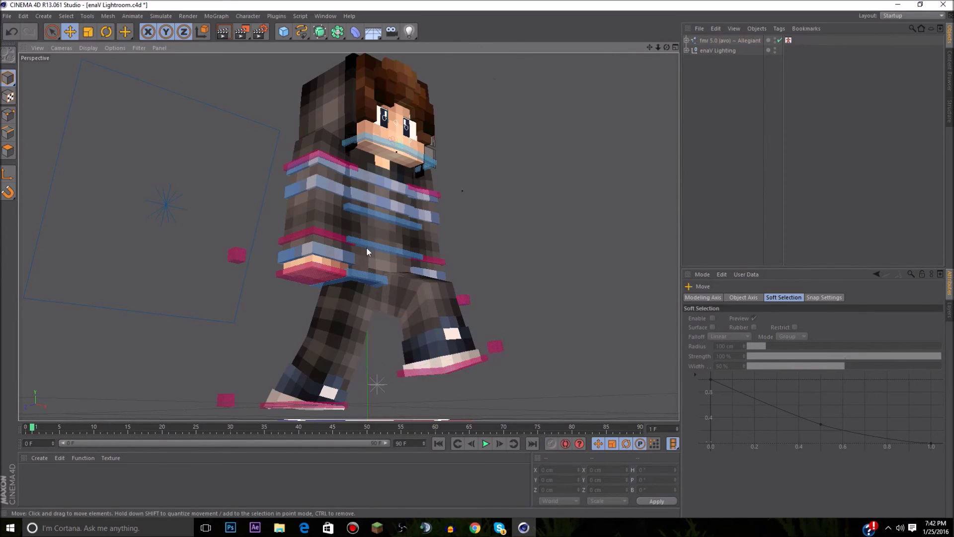
Step: Rotate controlBack to about H -30°, P 39°, B 11° so the upper body twists and leans
{"action": "left_click", "coordinate": [379, 218]}
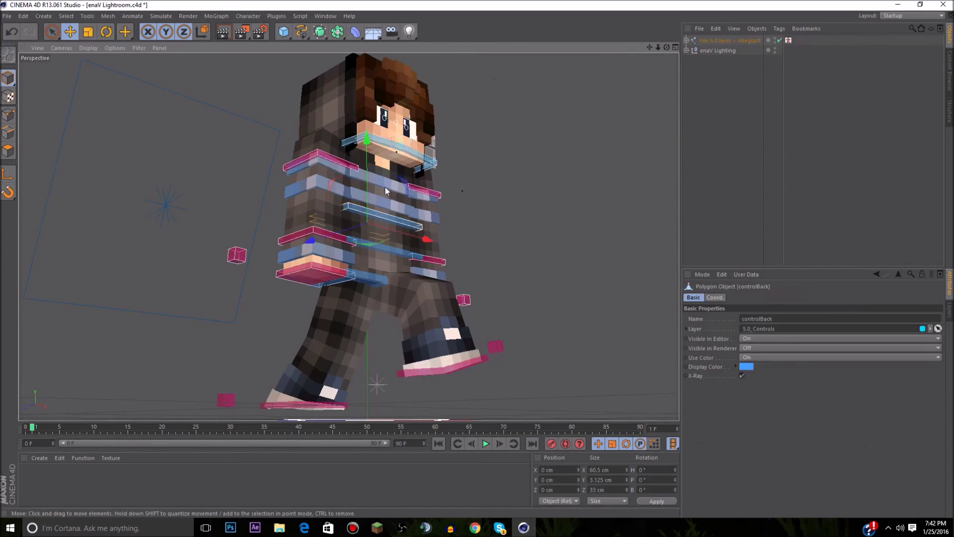
{"action": "left_click", "coordinate": [106, 32]}
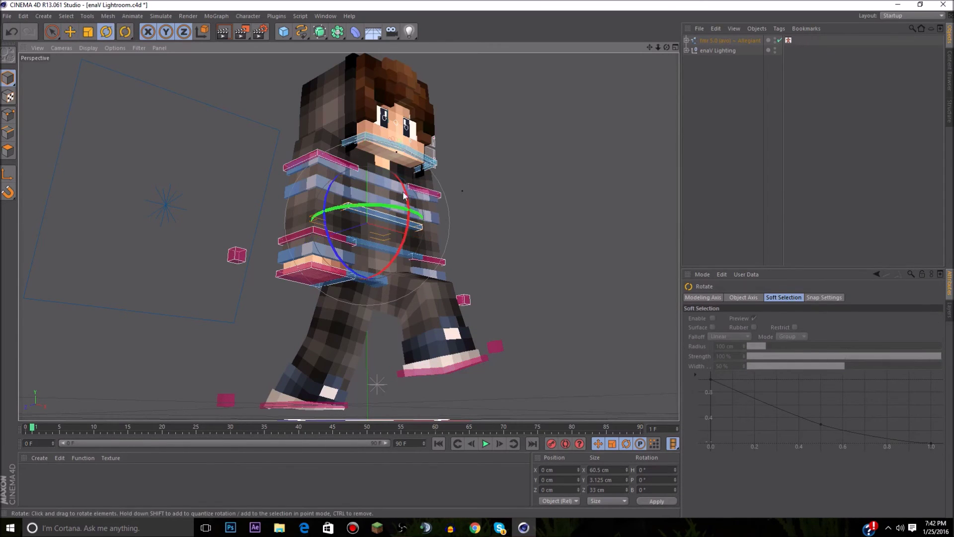
{"action": "left_click_drag", "start_coordinate": [405, 194], "coordinate": [389, 221]}
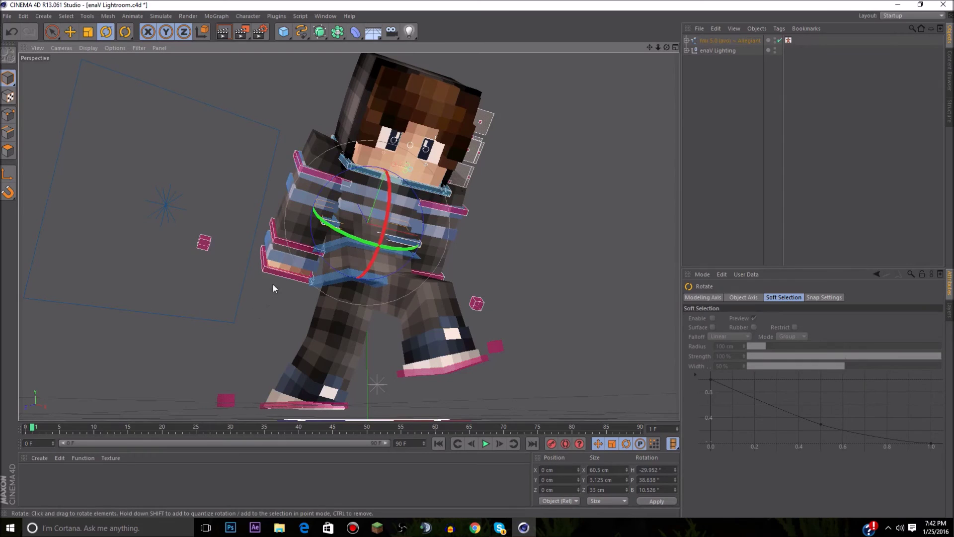
Step: Rotate controlNeck to about H 5°, P -10°, B 1° to turn the head
{"action": "left_click", "coordinate": [279, 269]}
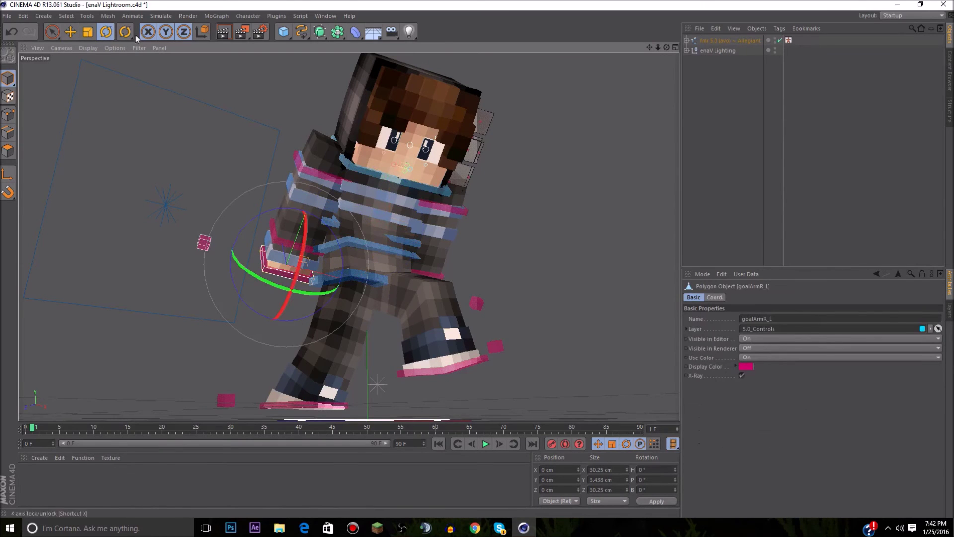
{"action": "left_click", "coordinate": [361, 171]}
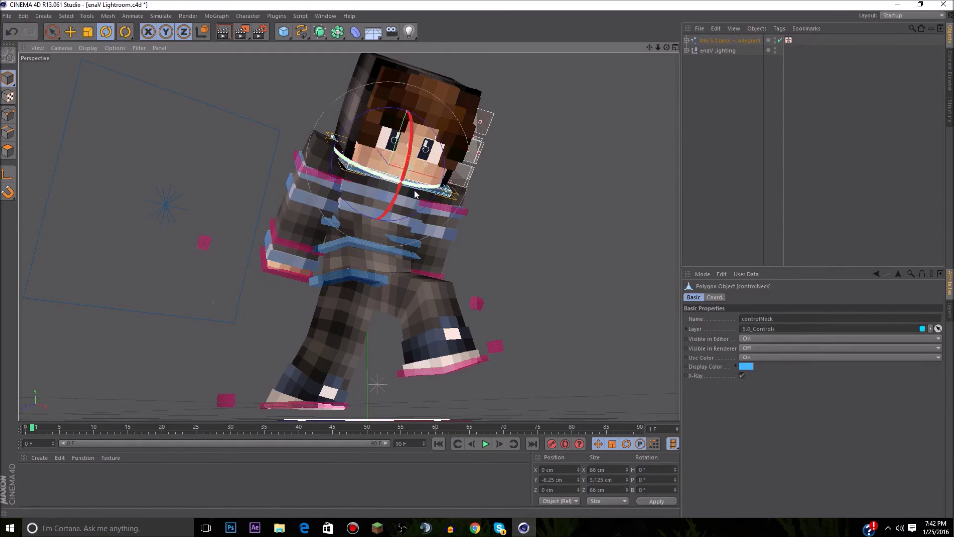
{"action": "left_click_drag", "start_coordinate": [406, 166], "coordinate": [442, 137]}
Step: Raise the mouth's right corner control R by about 1 cm with the Move tool
{"action": "scroll", "coordinate": [443, 138], "scroll_direction": "up", "scroll_amount": 2}
{"action": "scroll", "coordinate": [442, 137], "scroll_direction": "up", "scroll_amount": 6}
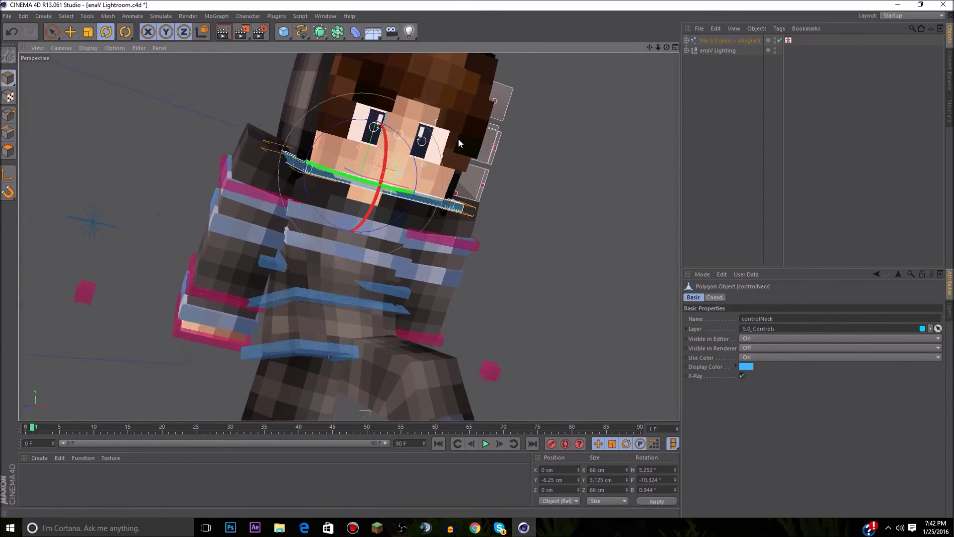
{"action": "scroll", "coordinate": [412, 161], "scroll_direction": "up", "scroll_amount": 2}
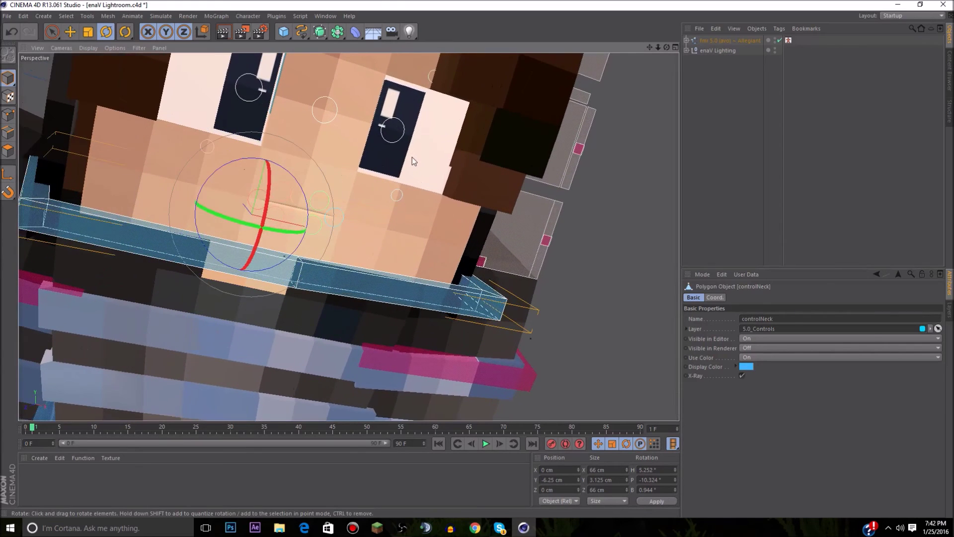
{"action": "left_click", "coordinate": [398, 139]}
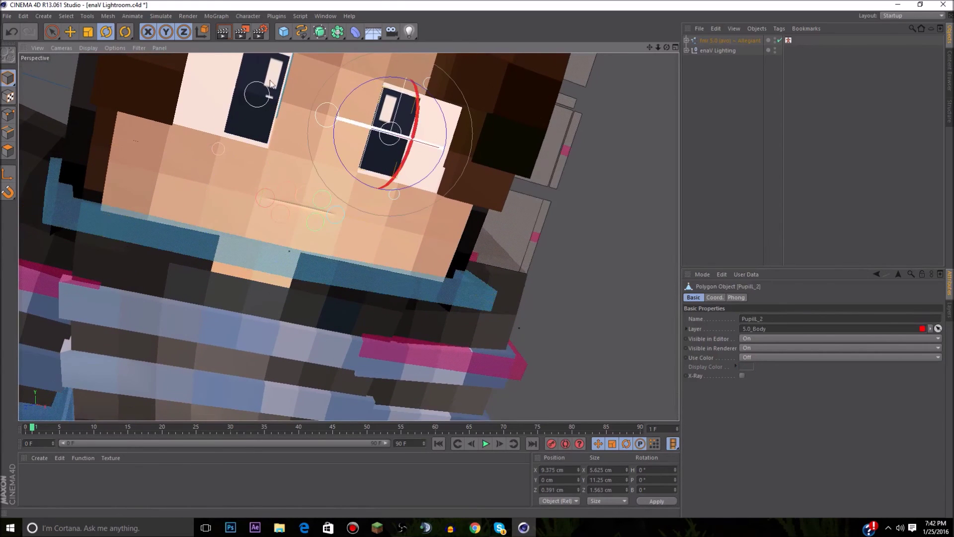
{"action": "key", "text": "e"}
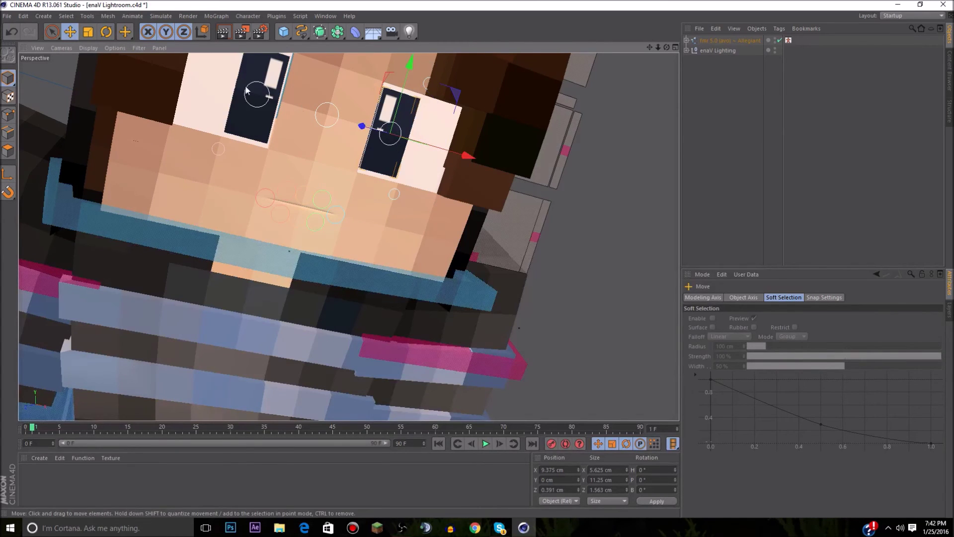
{"action": "left_click_drag", "start_coordinate": [293, 141], "coordinate": [309, 211], "text": "alt"}
{"action": "left_click", "coordinate": [286, 199]}
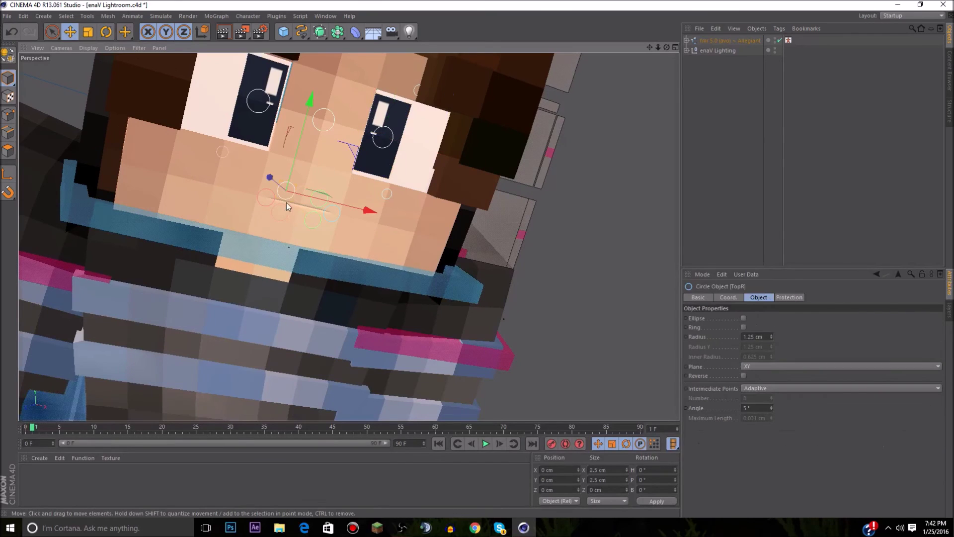
{"action": "left_click", "coordinate": [264, 201]}
{"action": "right_click_drag", "start_coordinate": [269, 198], "coordinate": [261, 185], "text": "alt"}
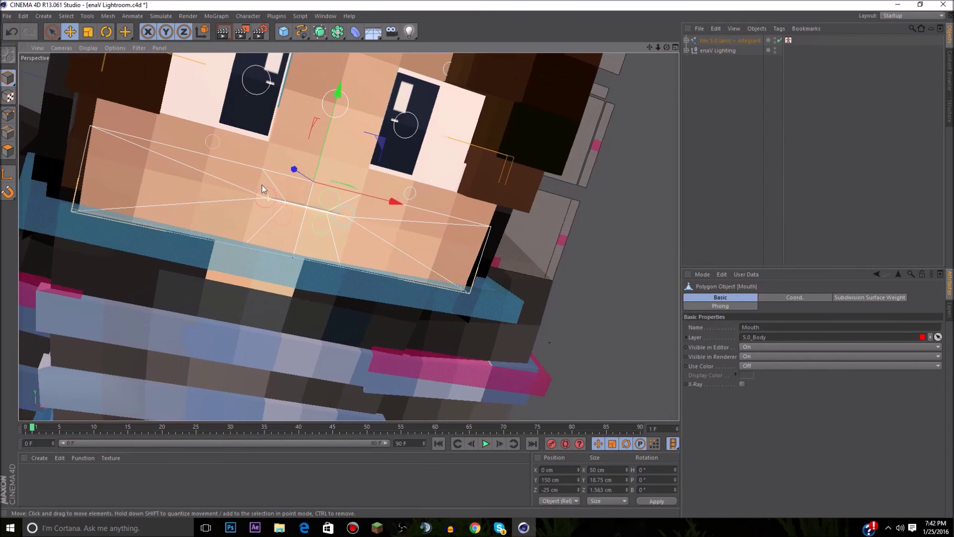
{"action": "left_click", "coordinate": [266, 197]}
{"action": "left_click_drag", "start_coordinate": [268, 191], "coordinate": [264, 176]}
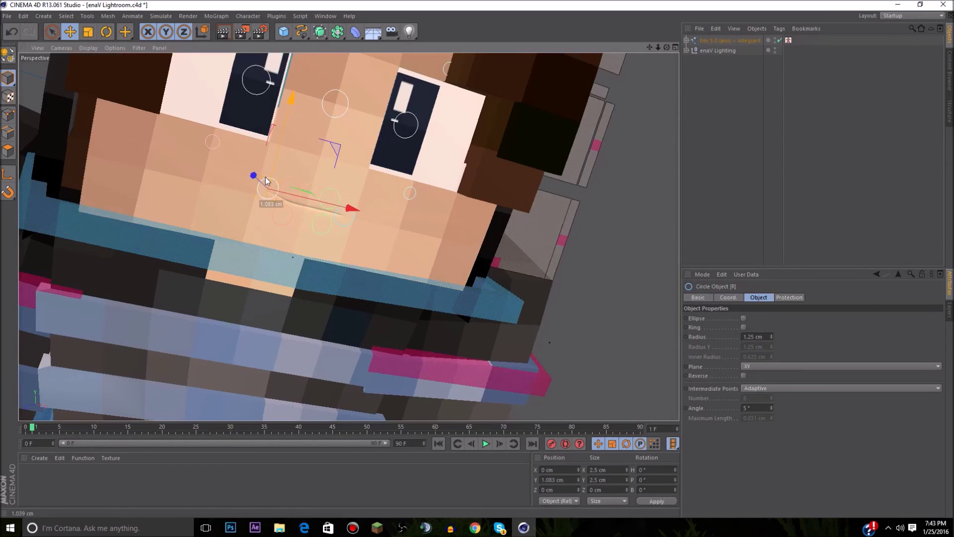
Step: Move the mouth's left corner control L up and slightly outward to form a smile
{"action": "left_click", "coordinate": [336, 210]}
{"action": "left_click", "coordinate": [337, 212]}
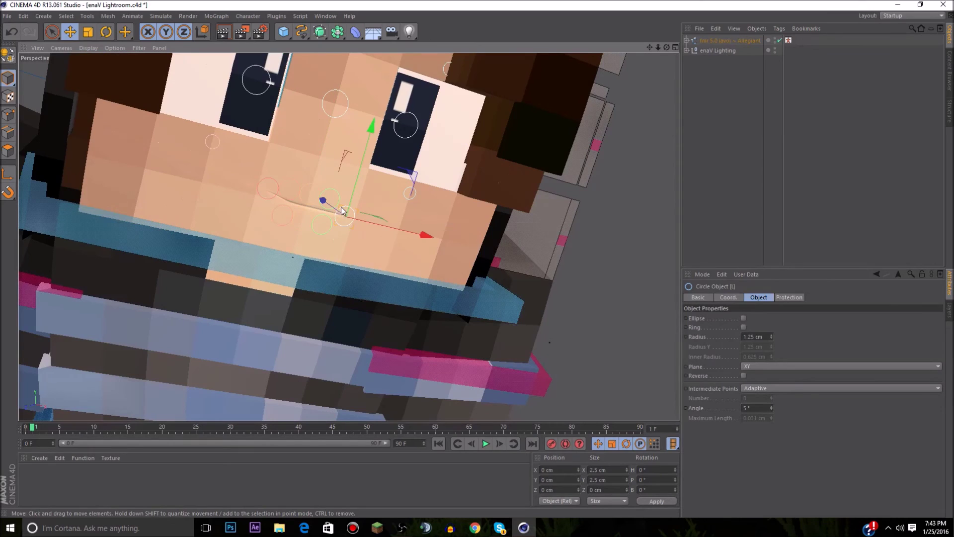
{"action": "left_click_drag", "start_coordinate": [344, 208], "coordinate": [351, 200]}
Step: Try to open the smile by moving the lower-lip control BottomL down
{"action": "left_click", "coordinate": [287, 214]}
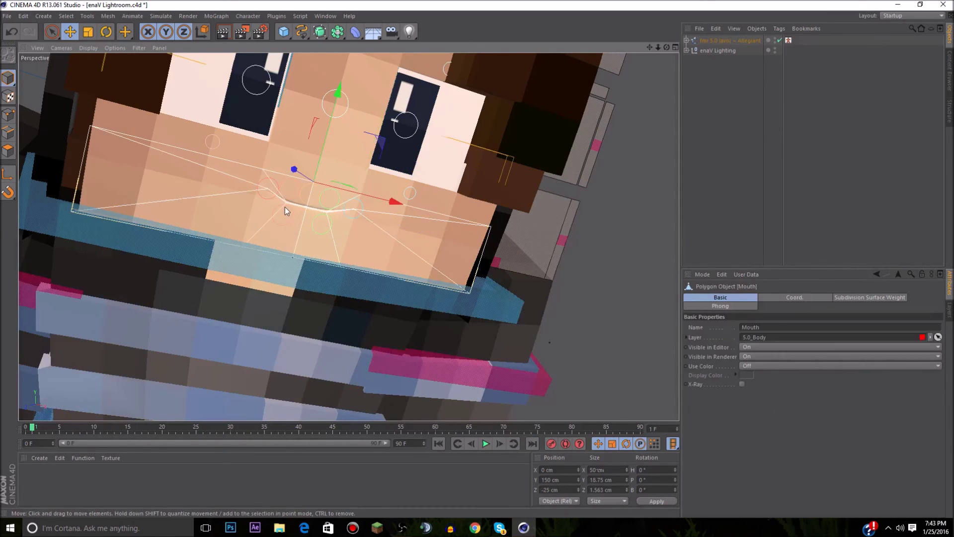
{"action": "left_click_drag", "start_coordinate": [288, 207], "coordinate": [289, 213]}
{"action": "key", "text": "ctrl+z"}
{"action": "left_click", "coordinate": [321, 216]}
{"action": "left_click_drag", "start_coordinate": [318, 214], "coordinate": [293, 225]}
{"action": "left_click", "coordinate": [313, 201]}
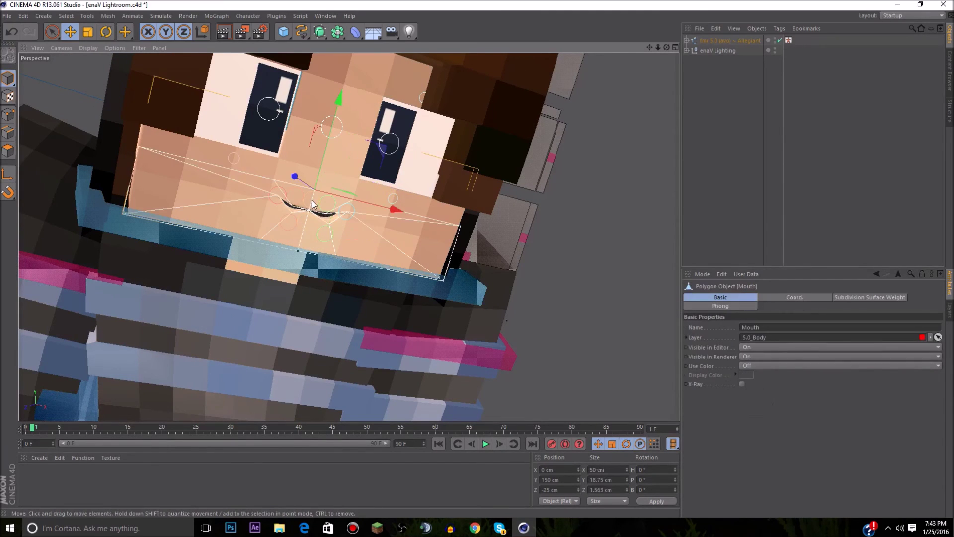
{"action": "scroll", "coordinate": [317, 202], "scroll_direction": "up", "scroll_amount": 3}
{"action": "left_click", "coordinate": [317, 201]}
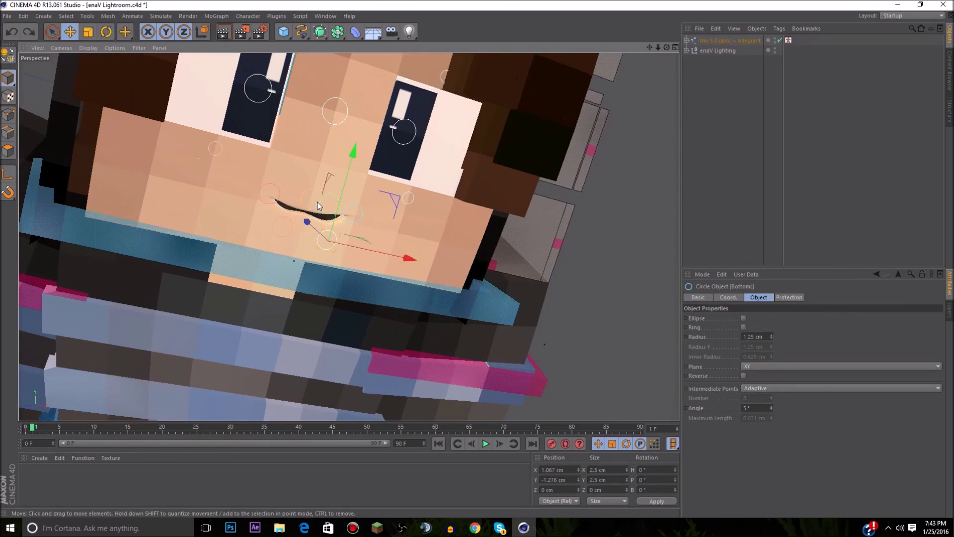
Step: Raise the upper-lip controls TopR by about 0.3 cm and TopL by about 0.25 cm to part the lips slightly
{"action": "left_click", "coordinate": [312, 199]}
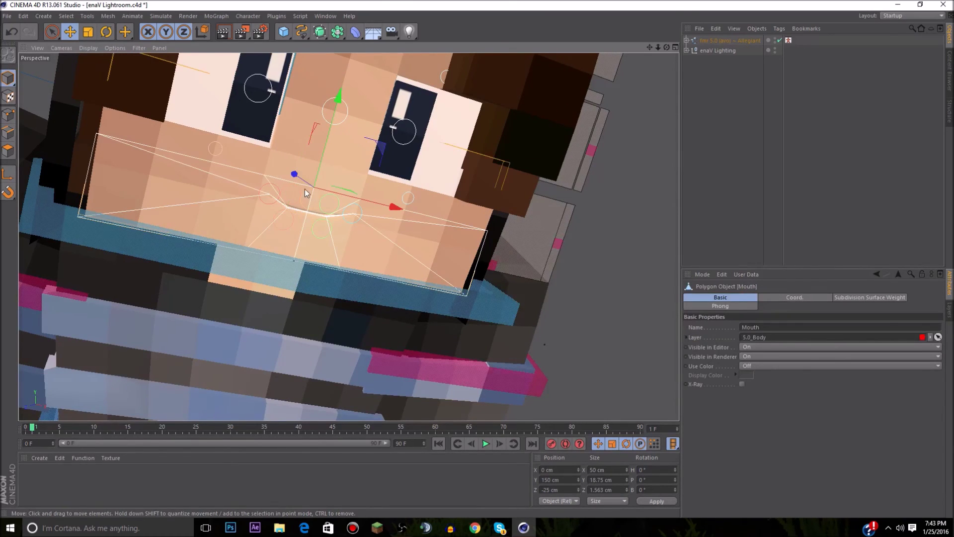
{"action": "scroll", "coordinate": [305, 194], "scroll_direction": "up", "scroll_amount": 4}
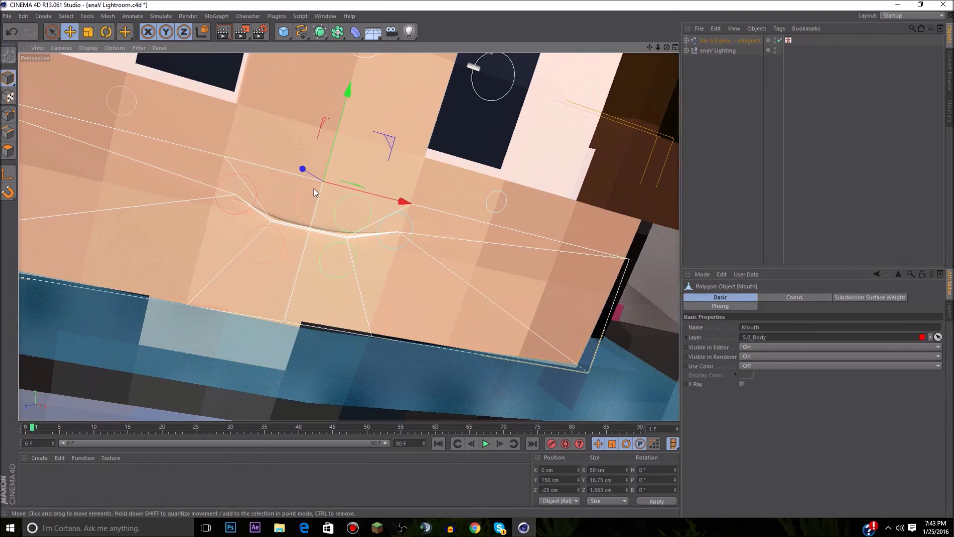
{"action": "left_click", "coordinate": [308, 188]}
{"action": "left_click_drag", "start_coordinate": [309, 186], "coordinate": [312, 181]}
{"action": "left_click", "coordinate": [267, 179]}
{"action": "left_click", "coordinate": [268, 180]}
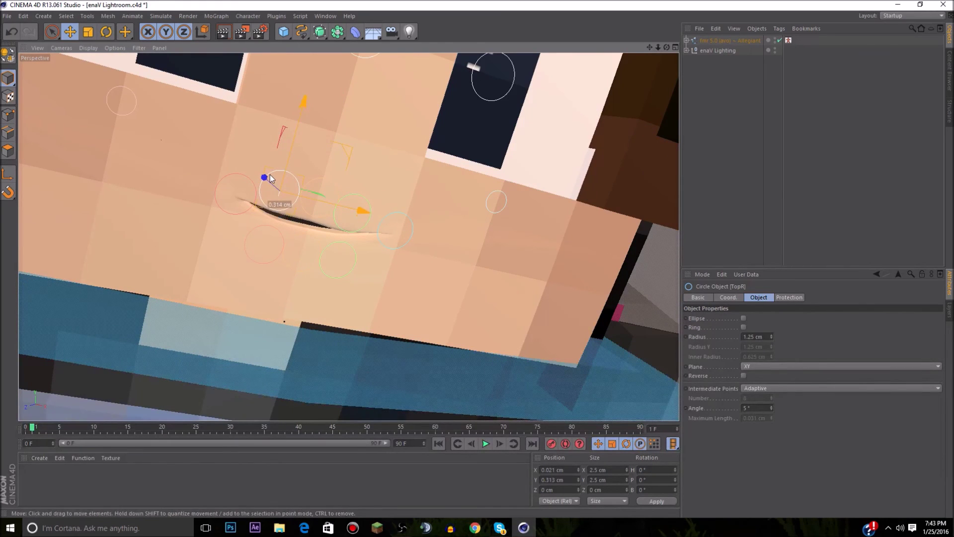
{"action": "left_click", "coordinate": [360, 197]}
{"action": "left_click_drag", "start_coordinate": [360, 194], "coordinate": [359, 190]}
{"action": "scroll", "coordinate": [338, 246], "scroll_direction": "down", "scroll_amount": 10}
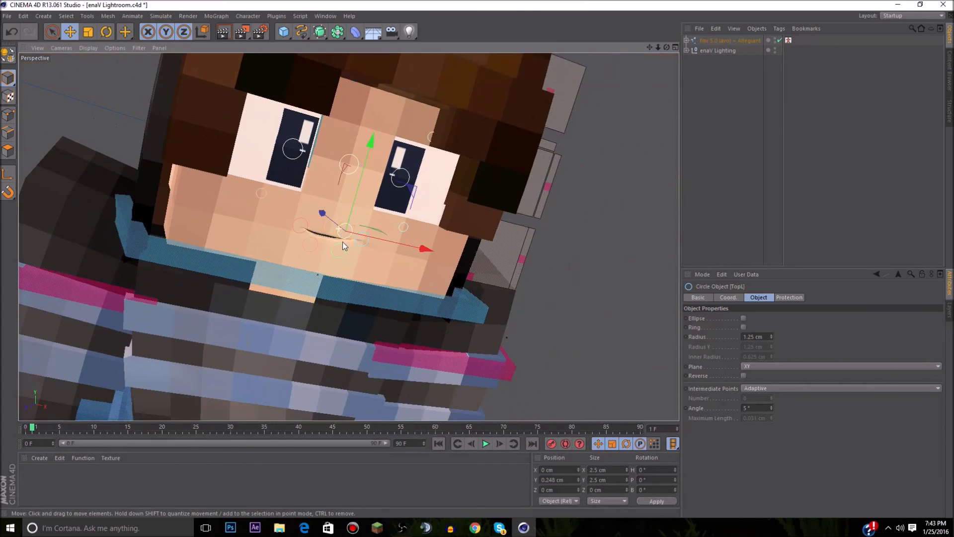
Step: Raise the character's right arm forward and away from the body by moving its hand control
{"action": "scroll", "coordinate": [348, 240], "scroll_direction": "down", "scroll_amount": 8}
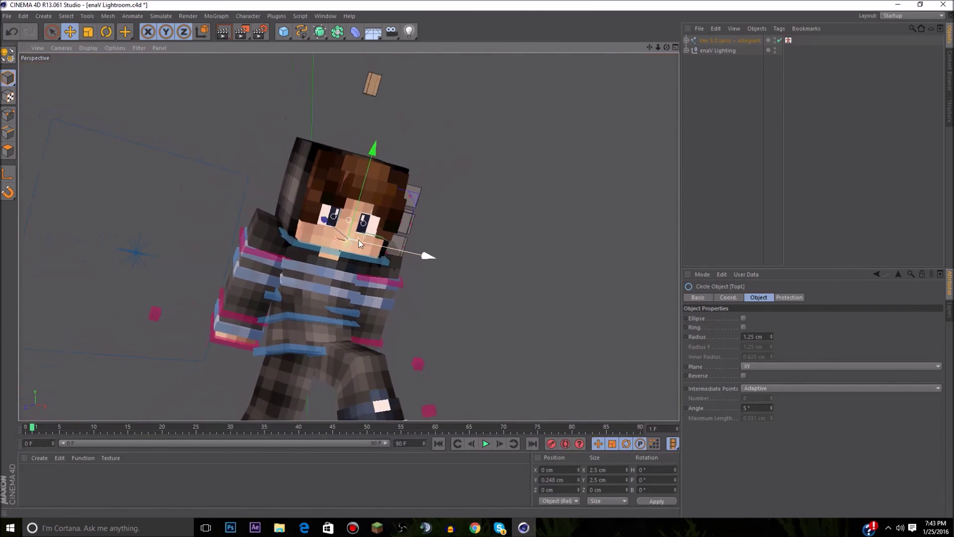
{"action": "scroll", "coordinate": [494, 202], "scroll_direction": "up", "scroll_amount": 3}
{"action": "left_click_drag", "start_coordinate": [667, 46], "coordinate": [706, 12]}
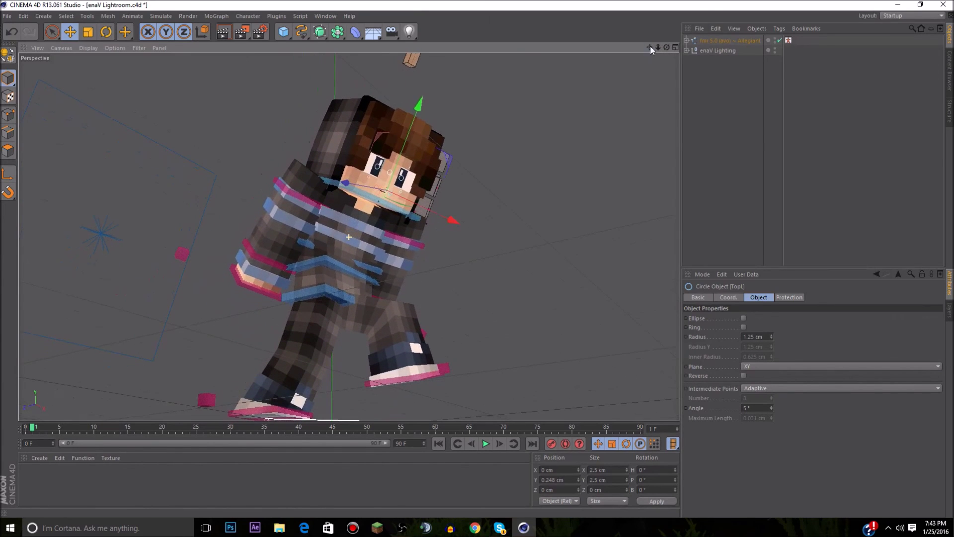
{"action": "left_click", "coordinate": [251, 289]}
{"action": "mouse_move", "coordinate": [245, 290]}
{"action": "left_mouse_down"}
{"action": "mouse_move", "coordinate": [189, 305]}
{"action": "mouse_move", "coordinate": [233, 276]}
{"action": "mouse_move", "coordinate": [242, 281]}
{"action": "mouse_move", "coordinate": [226, 305]}
{"action": "mouse_move", "coordinate": [233, 300]}
{"action": "left_mouse_up"}
{"action": "left_click_drag", "start_coordinate": [666, 47], "coordinate": [621, 53]}
{"action": "left_click_drag", "start_coordinate": [302, 291], "coordinate": [421, 270]}
Step: Swing the character's left arm backward and up behind the torso by moving its hand control
{"action": "left_click", "coordinate": [243, 274]}
{"action": "left_click_drag", "start_coordinate": [244, 276], "coordinate": [219, 246]}
{"action": "left_click", "coordinate": [551, 150]}
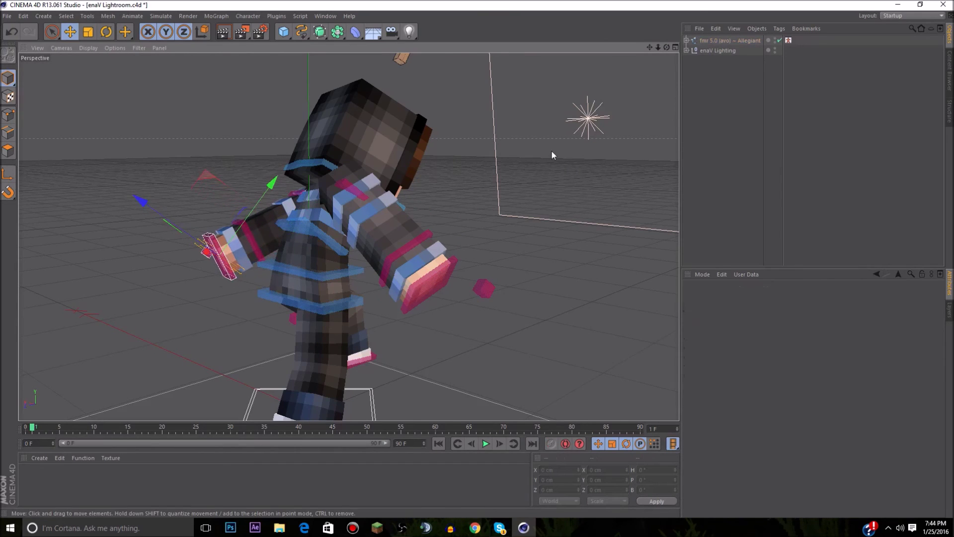
{"action": "mouse_move", "coordinate": [667, 48]}
{"action": "left_mouse_down"}
{"action": "mouse_move", "coordinate": [591, 10]}
{"action": "mouse_move", "coordinate": [670, 45]}
{"action": "left_mouse_up"}
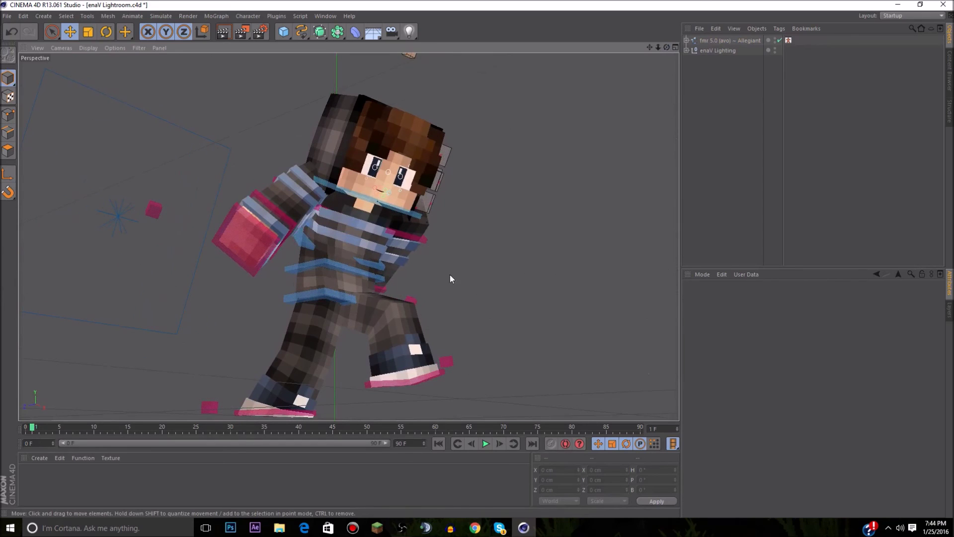
Step: Try to shift the left wrist control wristL outward, and undo the move
{"action": "left_click", "coordinate": [379, 291]}
{"action": "left_click_drag", "start_coordinate": [382, 289], "coordinate": [426, 296]}
{"action": "key", "text": "ctrl+z"}
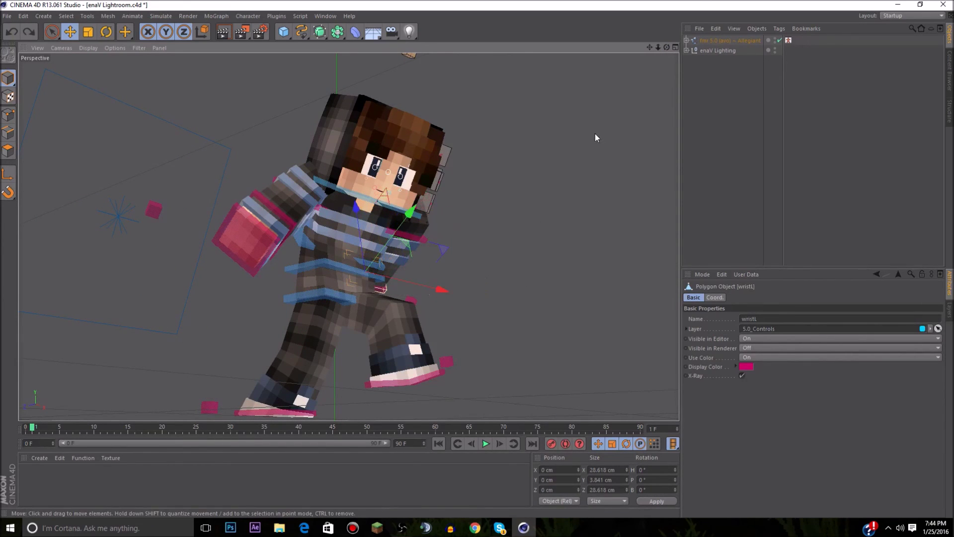
Step: Lower the left arm beside the torso by moving its hand control
{"action": "left_click_drag", "start_coordinate": [667, 47], "coordinate": [210, 292]}
{"action": "left_click", "coordinate": [244, 301]}
{"action": "left_click", "coordinate": [523, 119]}
{"action": "left_click_drag", "start_coordinate": [666, 48], "coordinate": [446, 51]}
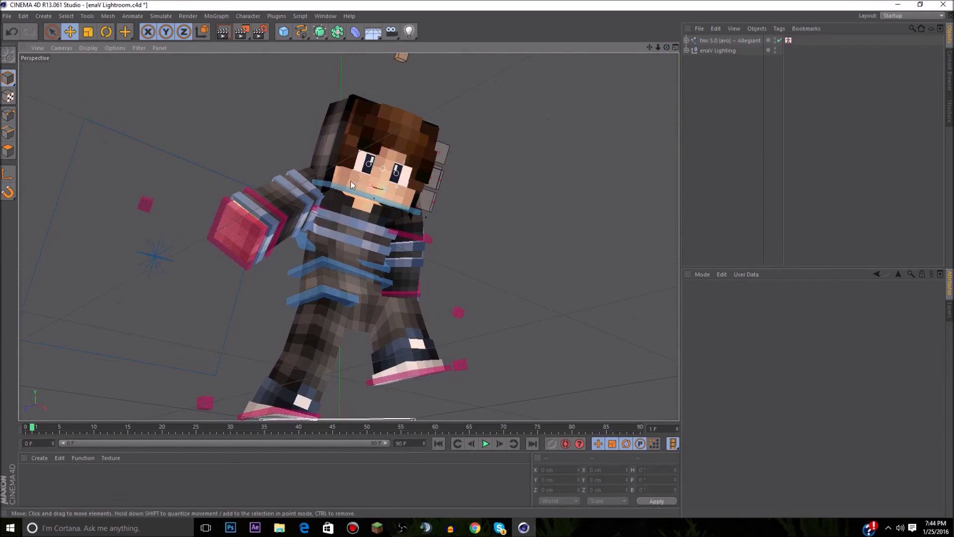
Step: Equip a sword in the character's right hand through the rig's Sword Right tool option
{"action": "left_click", "coordinate": [735, 41]}
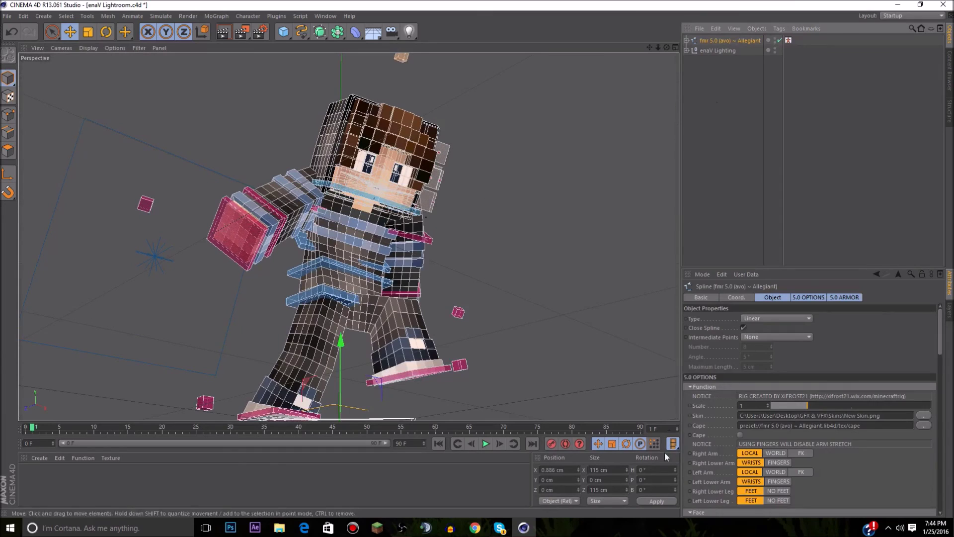
{"action": "scroll", "coordinate": [705, 456], "scroll_direction": "down", "scroll_amount": 3}
{"action": "scroll", "coordinate": [705, 457], "scroll_direction": "down", "scroll_amount": 8}
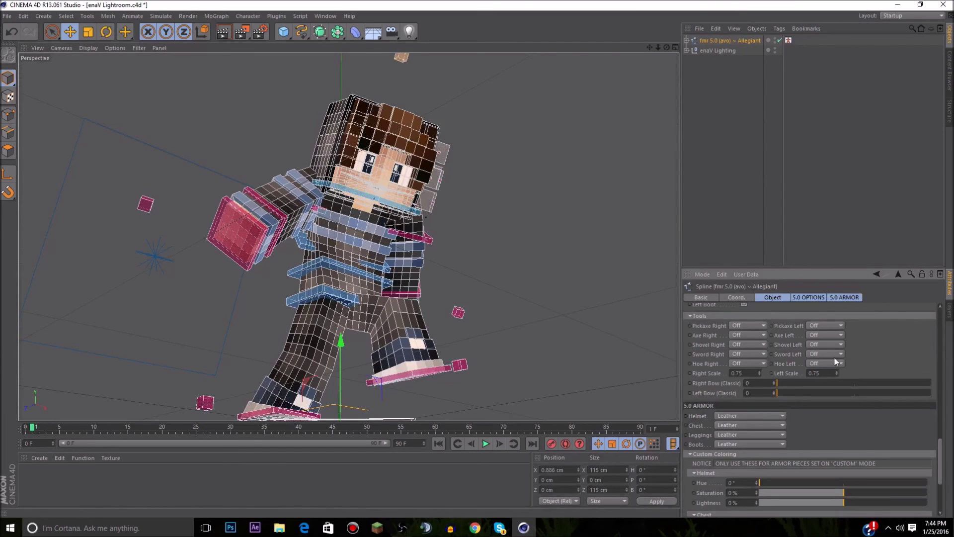
{"action": "left_click", "coordinate": [753, 354]}
{"action": "left_click", "coordinate": [740, 394]}
{"action": "left_click", "coordinate": [541, 234]}
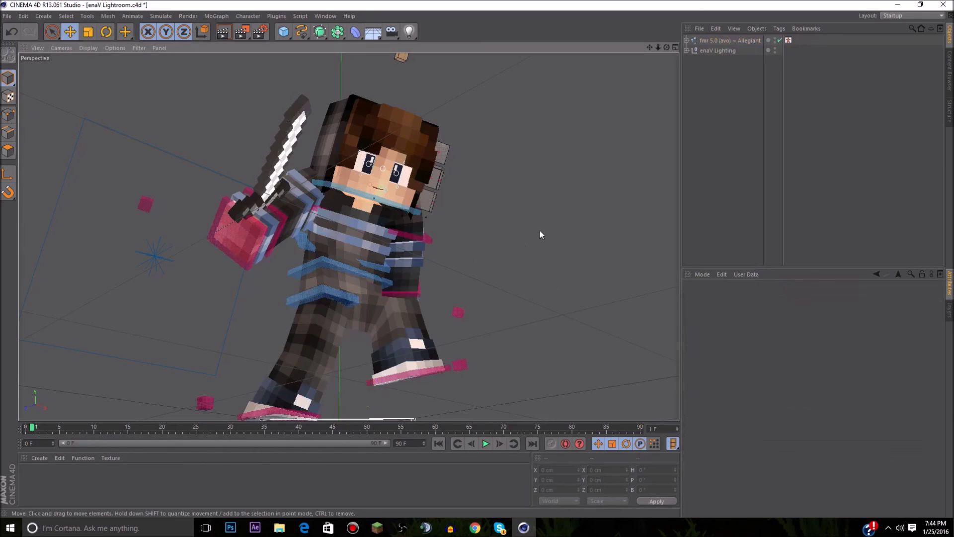
Step: Move the left arm control goalArmL_L outward and slightly up to about X 37.7, Y 15.7, Z 38.2 cm
{"action": "left_click_drag", "start_coordinate": [667, 47], "coordinate": [651, 48]}
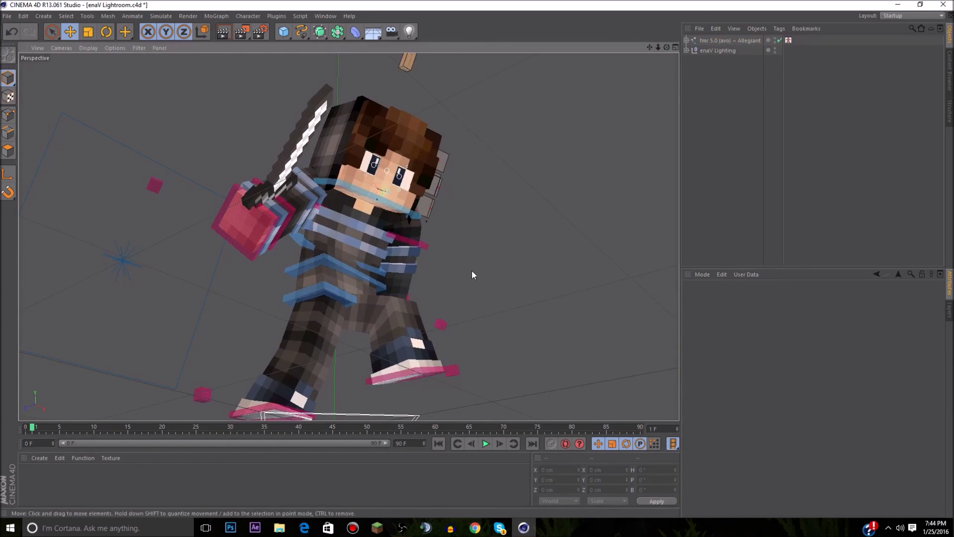
{"action": "left_click_drag", "start_coordinate": [666, 48], "coordinate": [672, 51]}
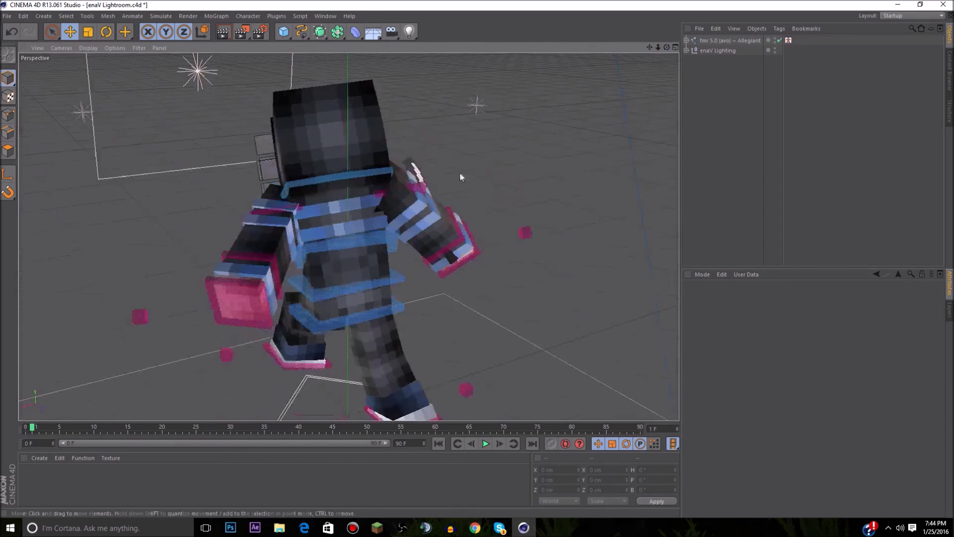
{"action": "left_click", "coordinate": [234, 300]}
{"action": "left_click_drag", "start_coordinate": [245, 300], "coordinate": [221, 291]}
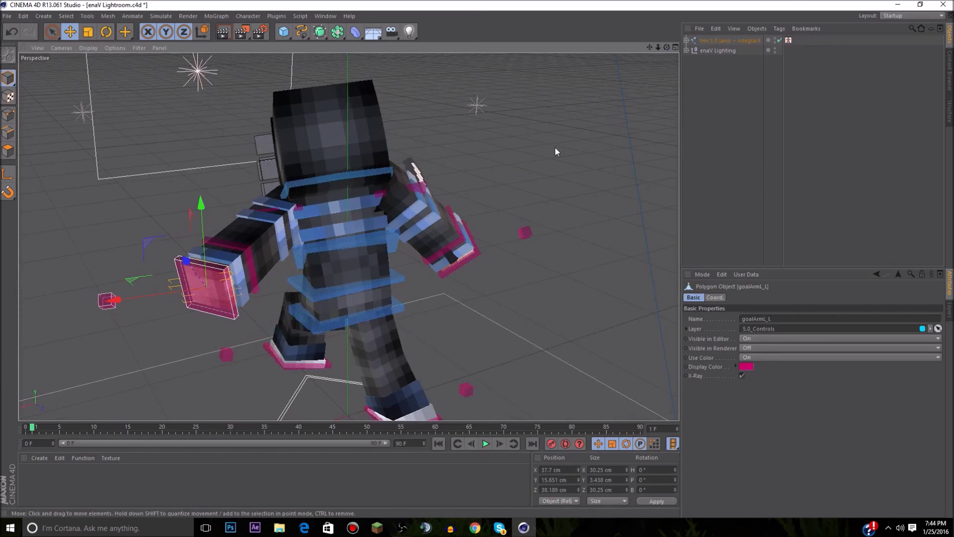
{"action": "left_click", "coordinate": [554, 147]}
{"action": "left_click_drag", "start_coordinate": [667, 47], "coordinate": [471, 20]}
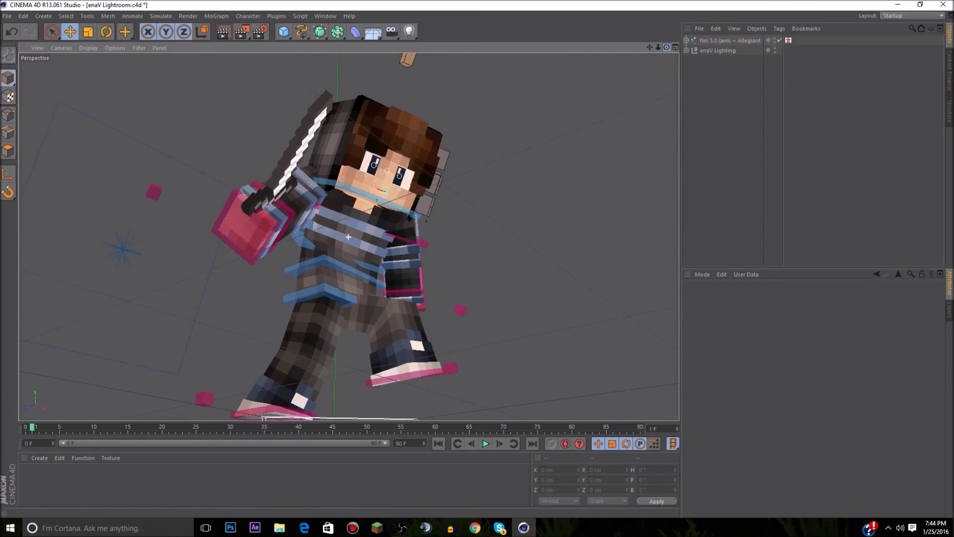
Step: Bring the left arm control goalArmL_L further outward and up to about X 42.5, Y 24.4, Z 37.9 cm
{"action": "left_click", "coordinate": [425, 308]}
{"action": "left_click", "coordinate": [428, 305]}
{"action": "left_click", "coordinate": [422, 309]}
{"action": "left_click", "coordinate": [421, 308]}
{"action": "left_click_drag", "start_coordinate": [421, 308], "coordinate": [432, 299]}
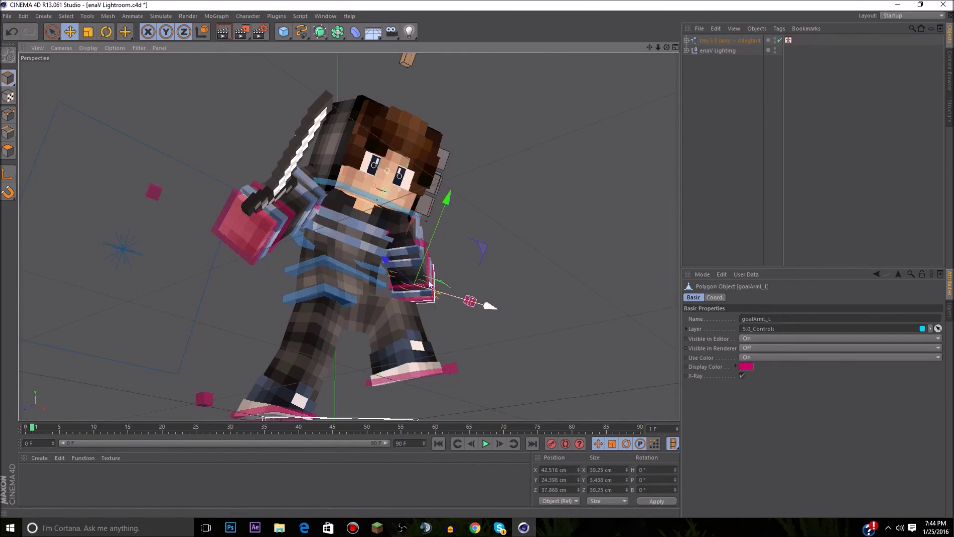
{"action": "left_click", "coordinate": [520, 260]}
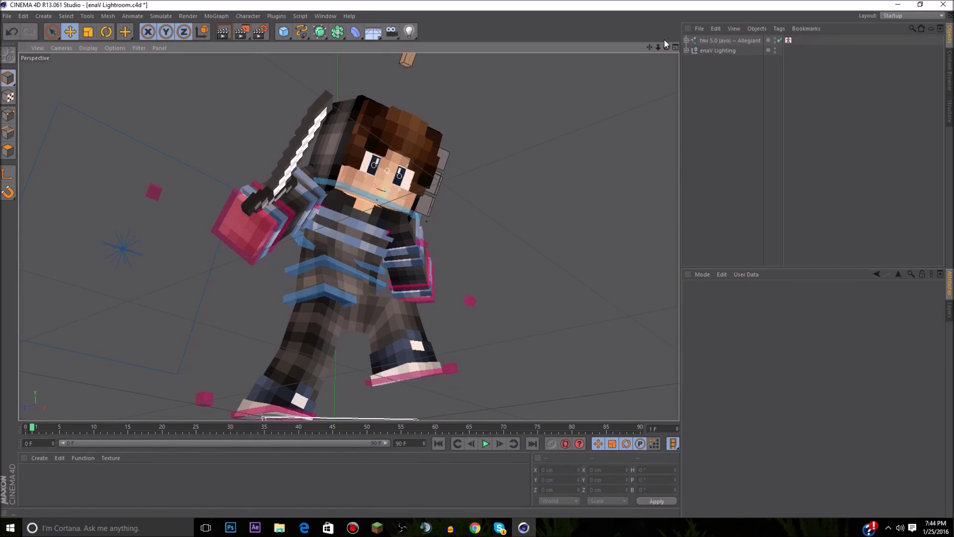
Step: Rotate the right-hand sword to a heading of -180° so its blade points the opposite way
{"action": "left_click", "coordinate": [268, 203]}
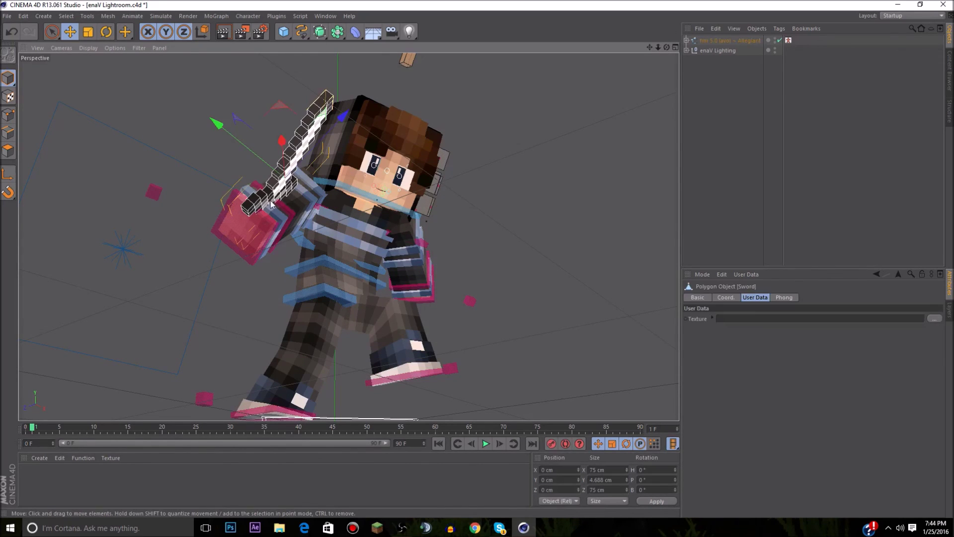
{"action": "left_click", "coordinate": [106, 32]}
{"action": "left_click_drag", "start_coordinate": [247, 200], "coordinate": [392, 200]}
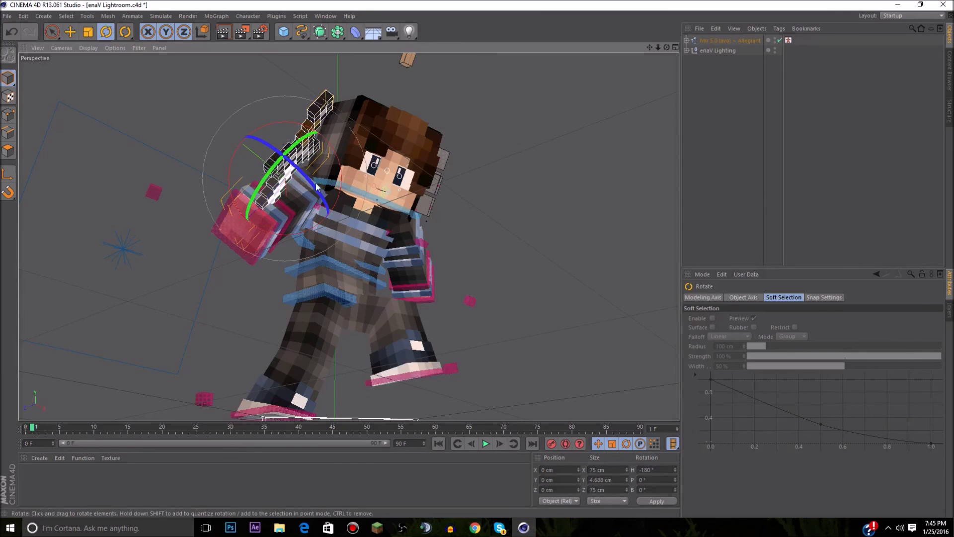
Step: Move the flipped sword down toward the right hand, to X -110 cm and Z -80 cm
{"action": "left_click", "coordinate": [70, 31]}
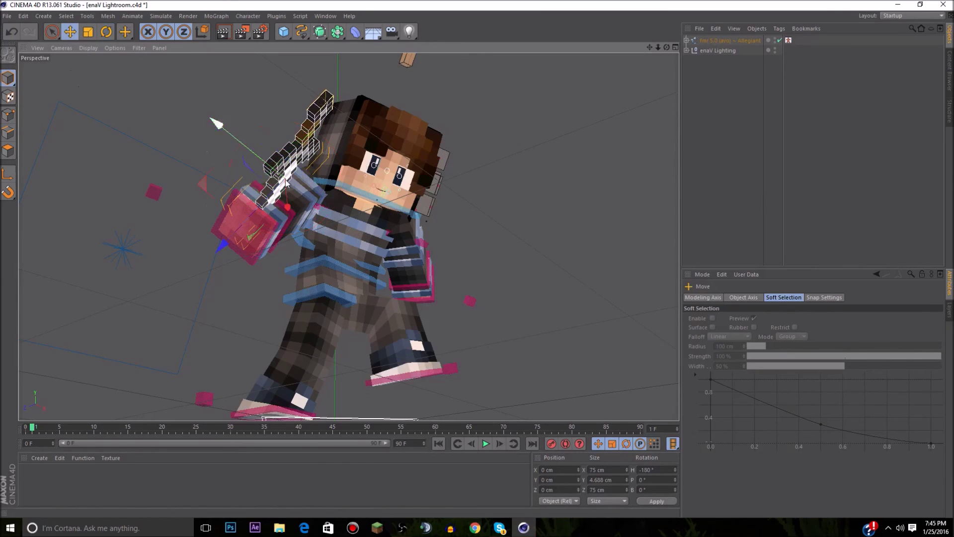
{"action": "left_click_drag", "start_coordinate": [286, 202], "coordinate": [269, 253]}
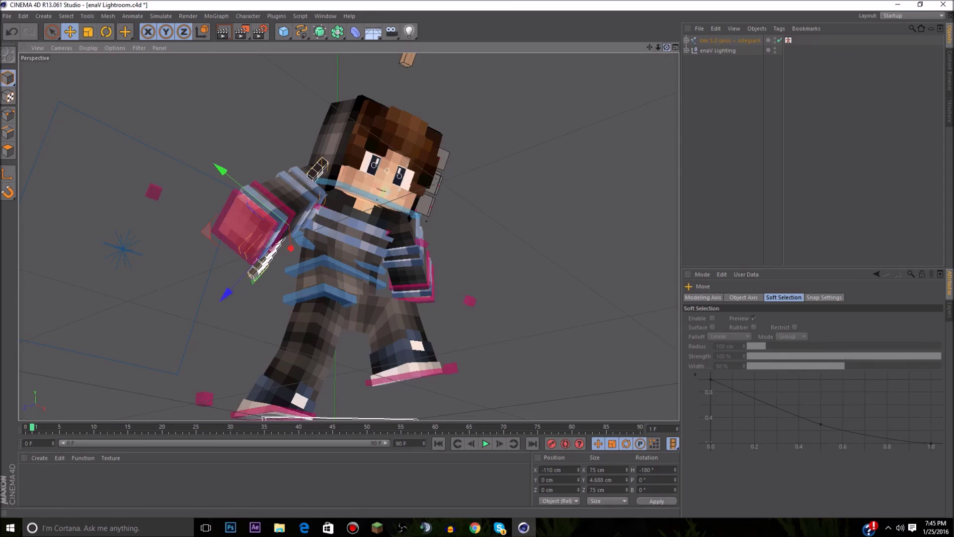
{"action": "left_click_drag", "start_coordinate": [665, 48], "coordinate": [855, 95]}
{"action": "left_click_drag", "start_coordinate": [376, 282], "coordinate": [427, 352]}
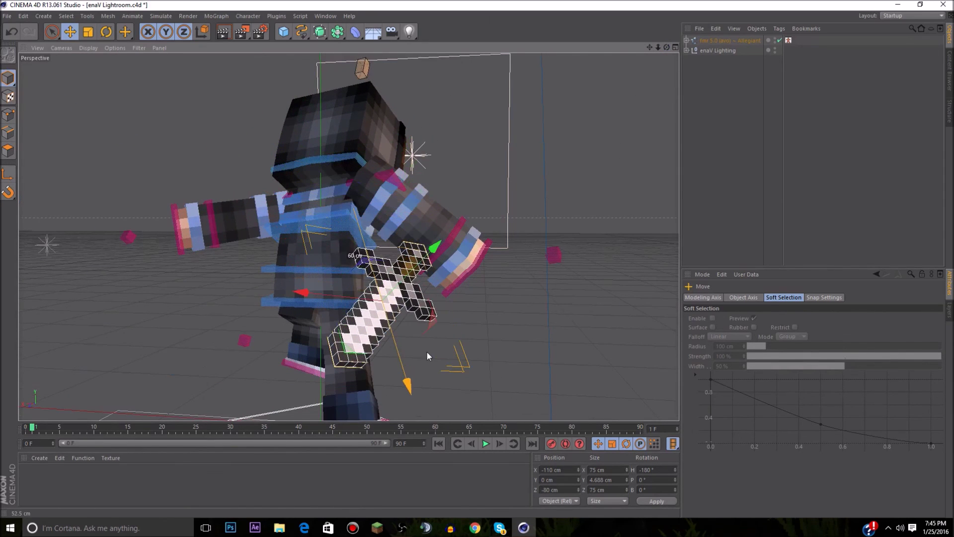
{"action": "left_click_drag", "start_coordinate": [339, 296], "coordinate": [359, 297]}
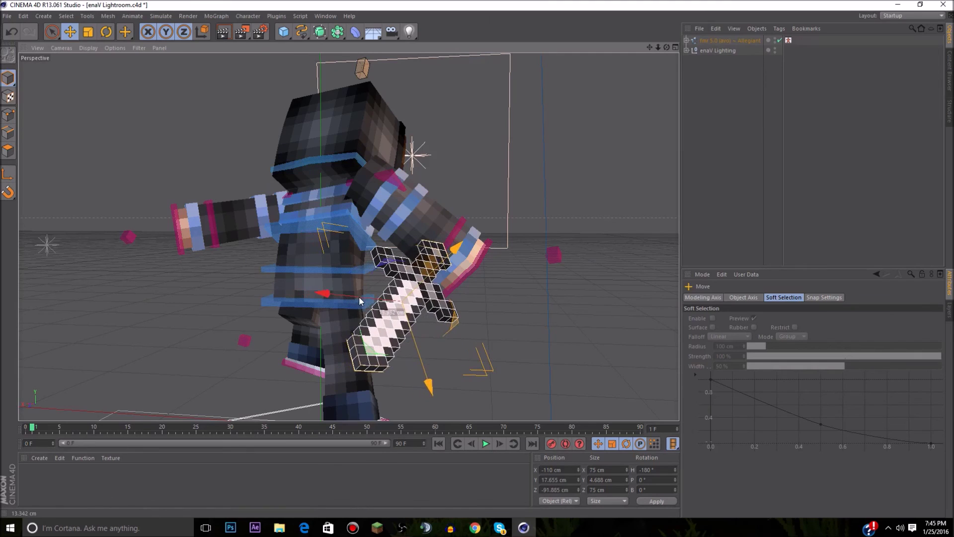
{"action": "key", "text": "ctrl+z"}
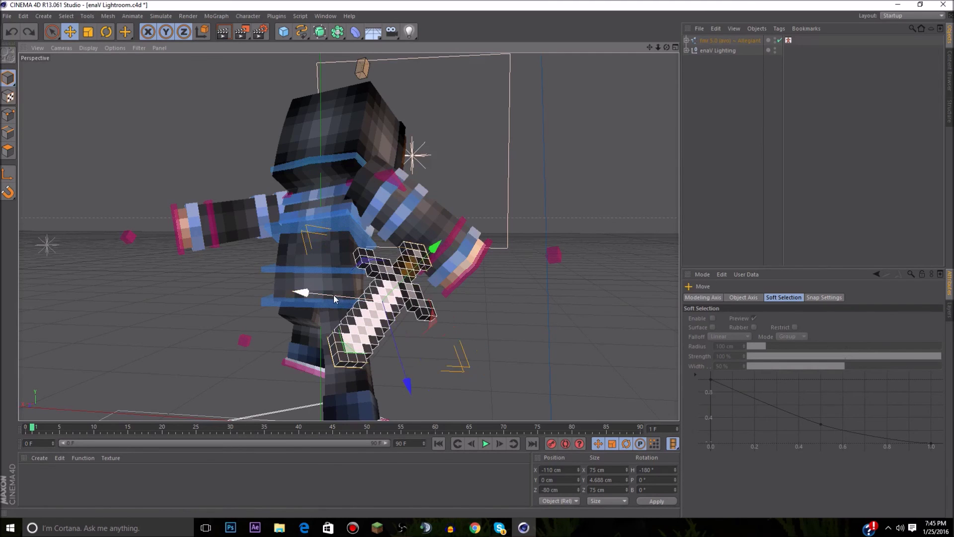
Step: Fit the sword's handle into the right fist by moving it to X -70 cm and Z -60 cm
{"action": "left_click_drag", "start_coordinate": [334, 296], "coordinate": [359, 296]}
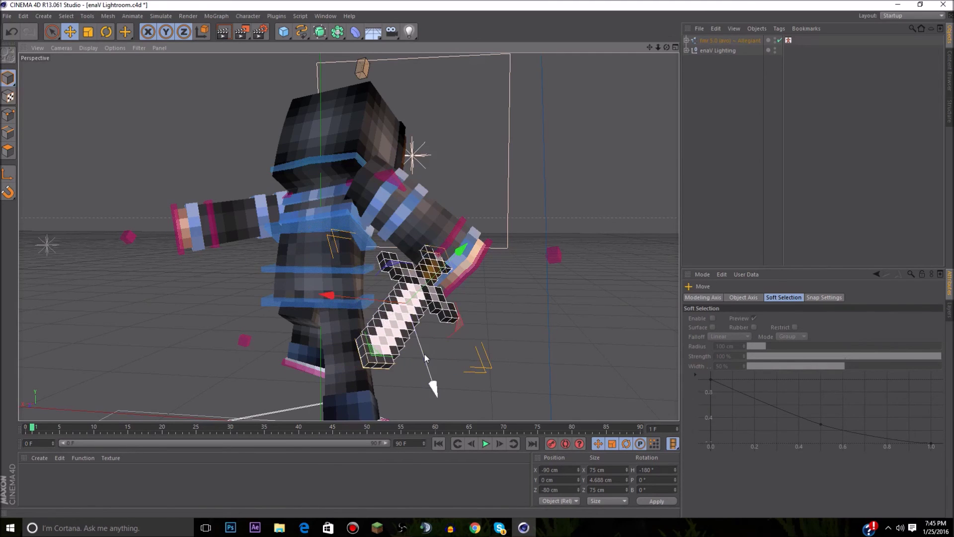
{"action": "left_click_drag", "start_coordinate": [425, 357], "coordinate": [428, 339]}
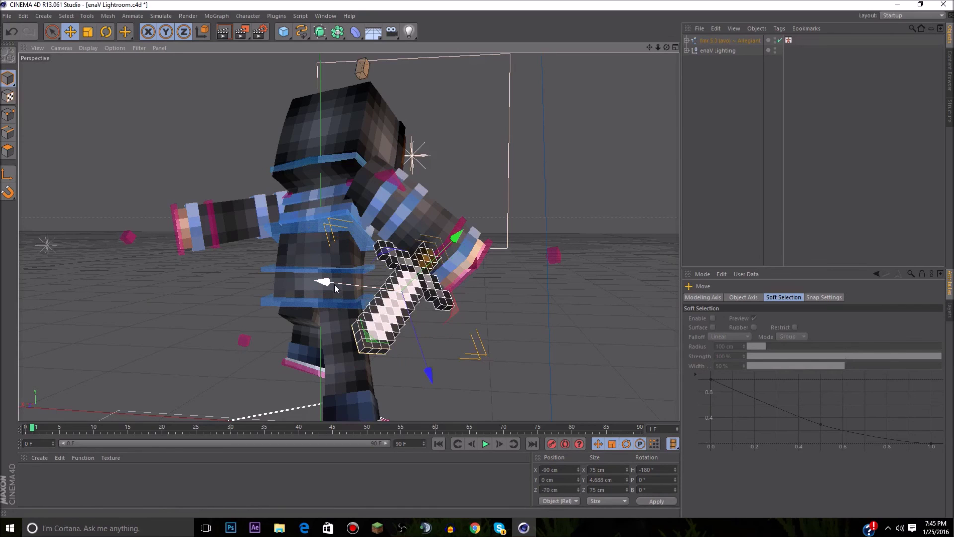
{"action": "left_click_drag", "start_coordinate": [334, 288], "coordinate": [344, 286]}
{"action": "left_click_drag", "start_coordinate": [439, 373], "coordinate": [433, 347]}
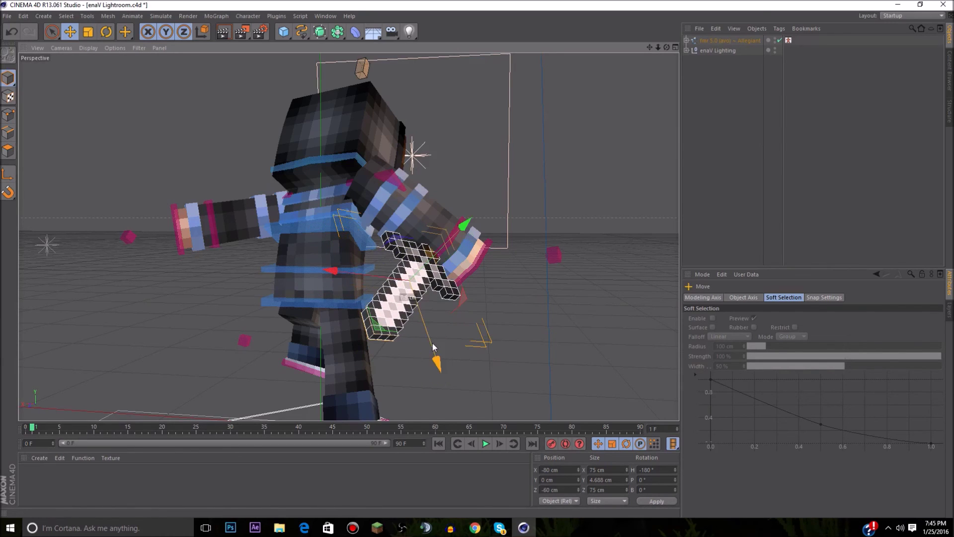
{"action": "left_click_drag", "start_coordinate": [334, 272], "coordinate": [368, 273]}
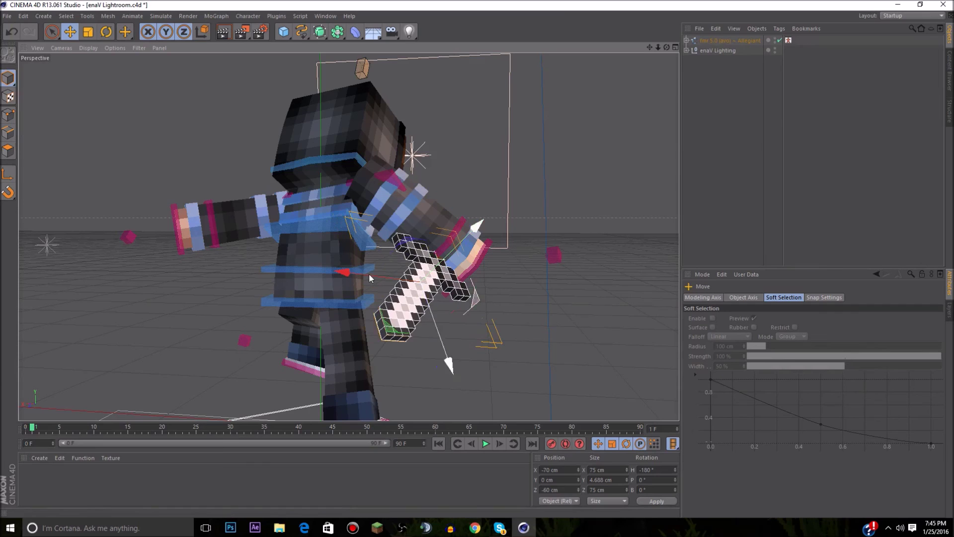
Step: Render the full posed character with the sword from a low front angle
{"action": "left_click", "coordinate": [583, 172]}
{"action": "mouse_move", "coordinate": [658, 48]}
{"action": "left_mouse_down"}
{"action": "mouse_move", "coordinate": [621, 52]}
{"action": "mouse_move", "coordinate": [636, 65]}
{"action": "mouse_move", "coordinate": [666, 57]}
{"action": "mouse_move", "coordinate": [650, 36]}
{"action": "left_mouse_up"}
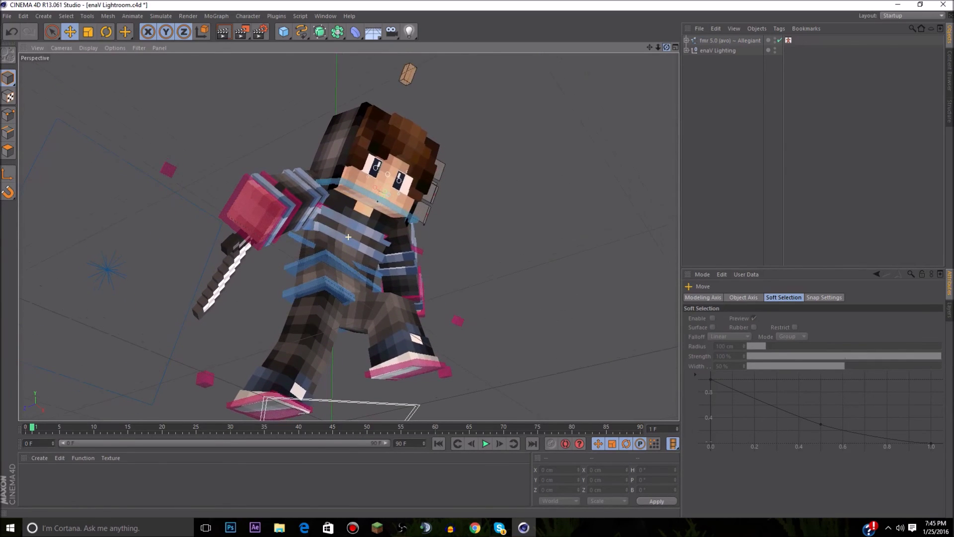
{"action": "scroll", "coordinate": [523, 207], "scroll_direction": "up", "scroll_amount": 3}
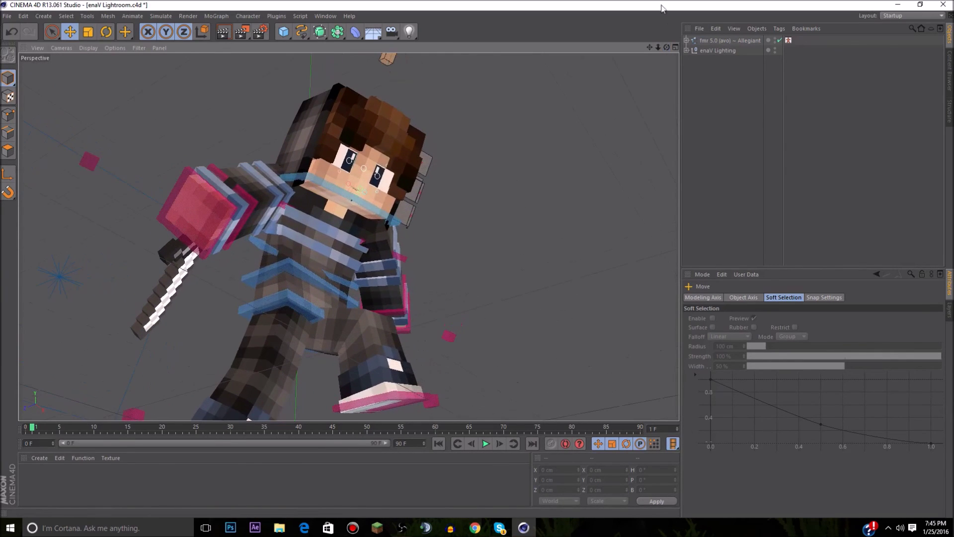
{"action": "left_click_drag", "start_coordinate": [649, 47], "coordinate": [669, 25]}
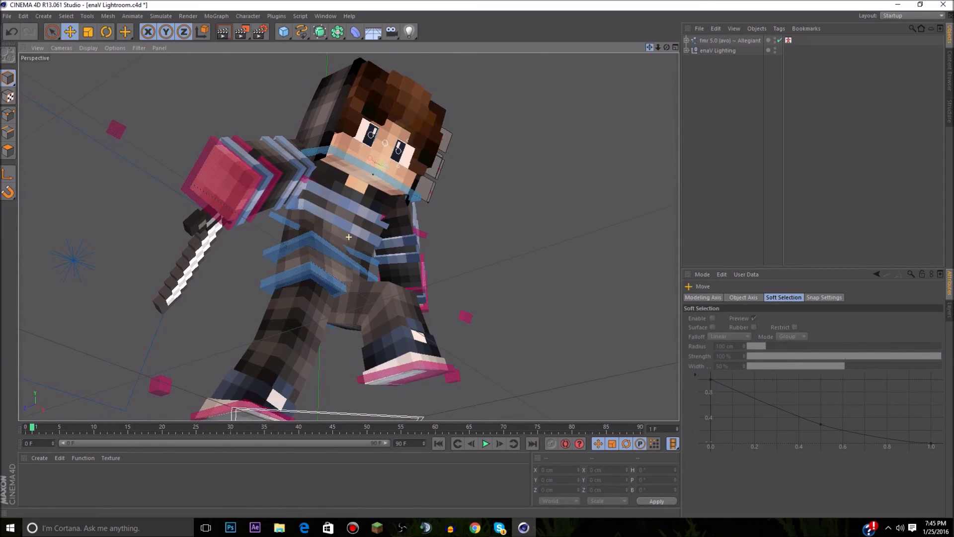
{"action": "left_click", "coordinate": [242, 32]}
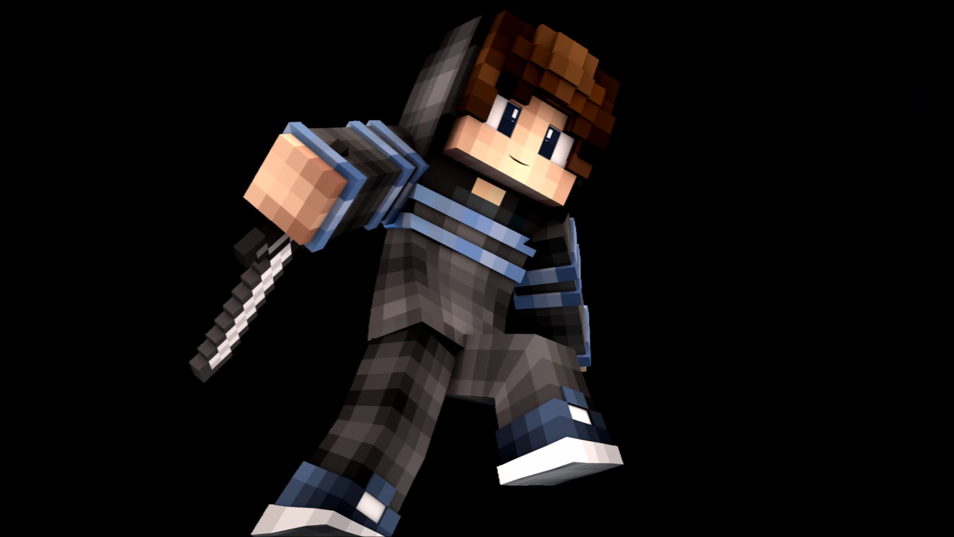